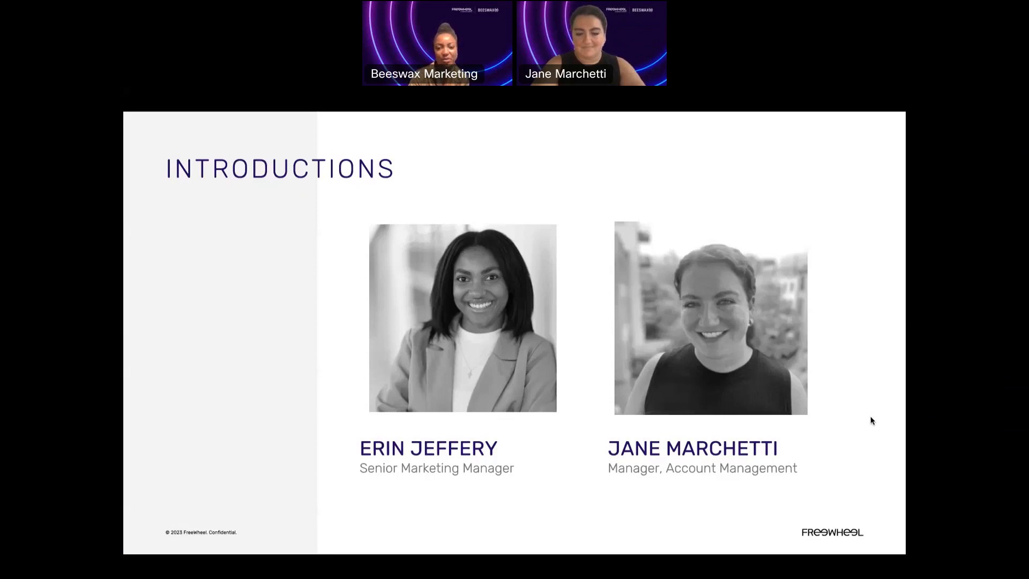
- Advance to the agenda slide, end the slideshow, and switch to the Beeswax platform's Advertisers page
{"action": "left_click", "coordinate": [871, 417]}
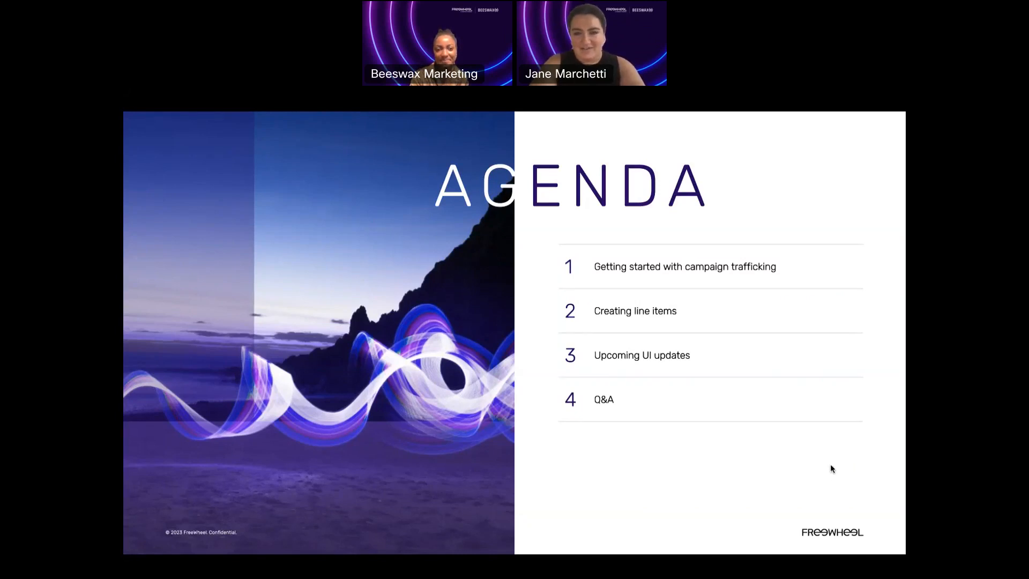
{"action": "key", "text": "Escape"}
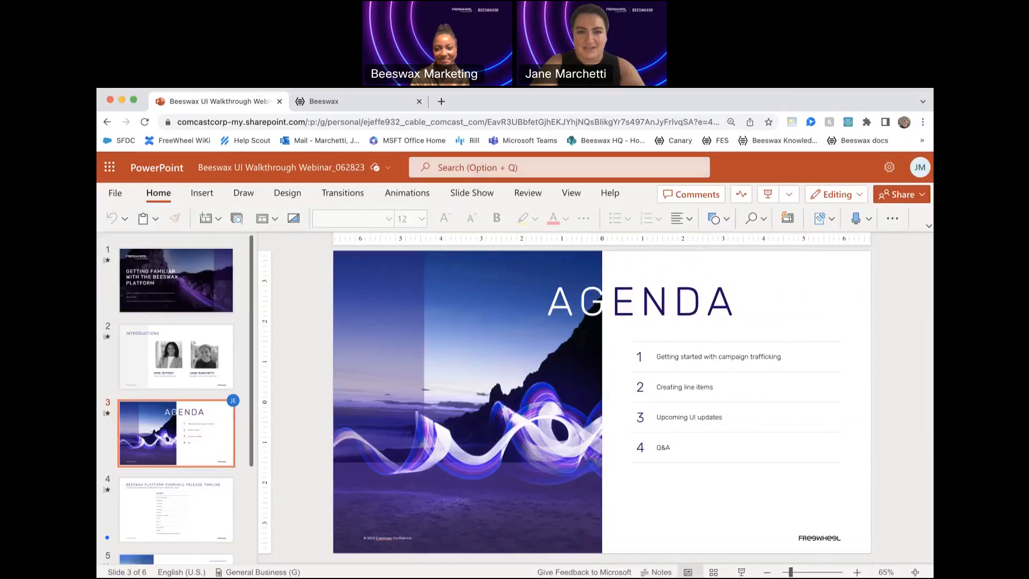
{"action": "left_click", "coordinate": [339, 102]}
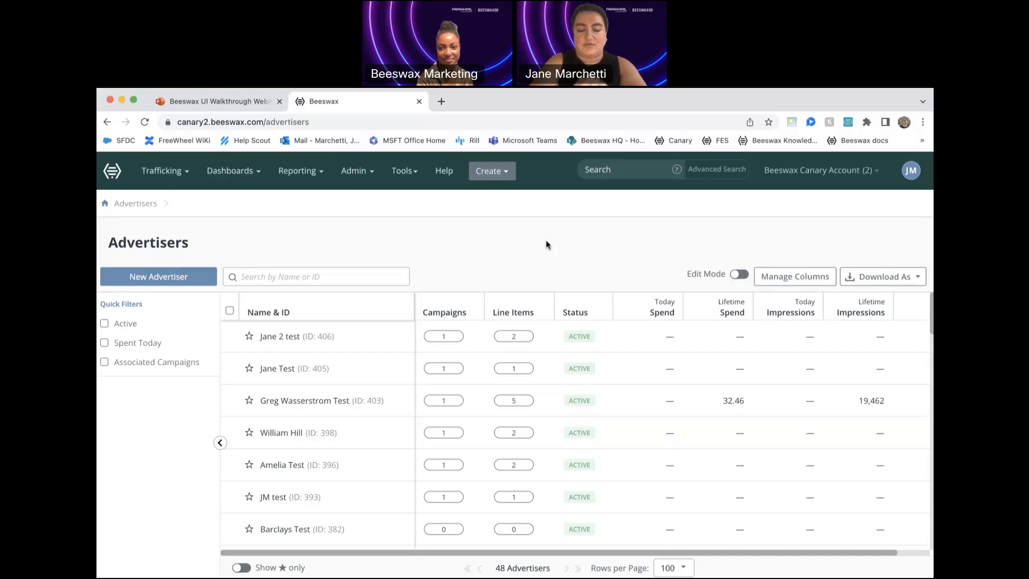
- Look over the platform's trafficking, dashboard, reporting and tools options
{"action": "left_click", "coordinate": [179, 173]}
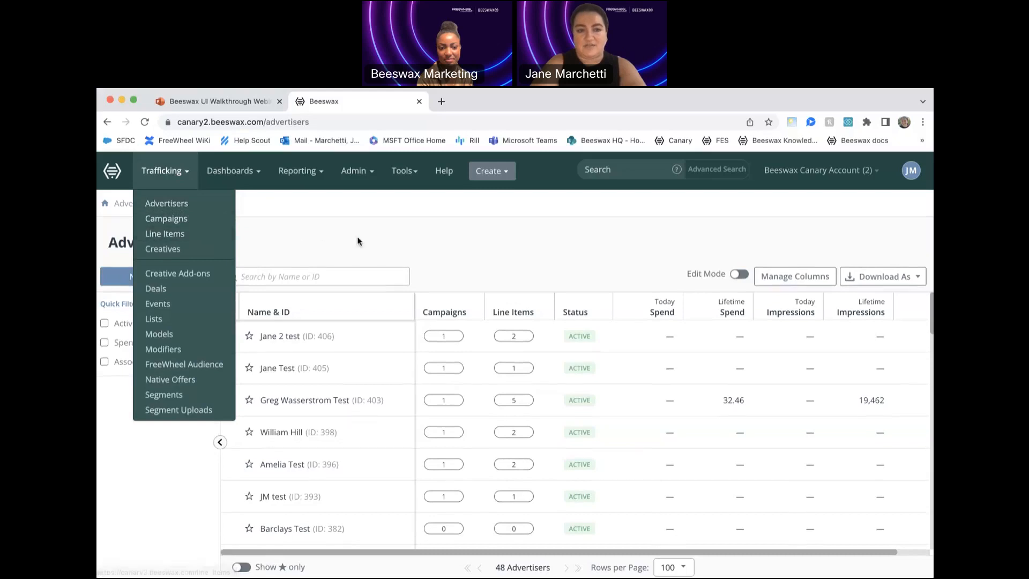
{"action": "left_click", "coordinate": [401, 238]}
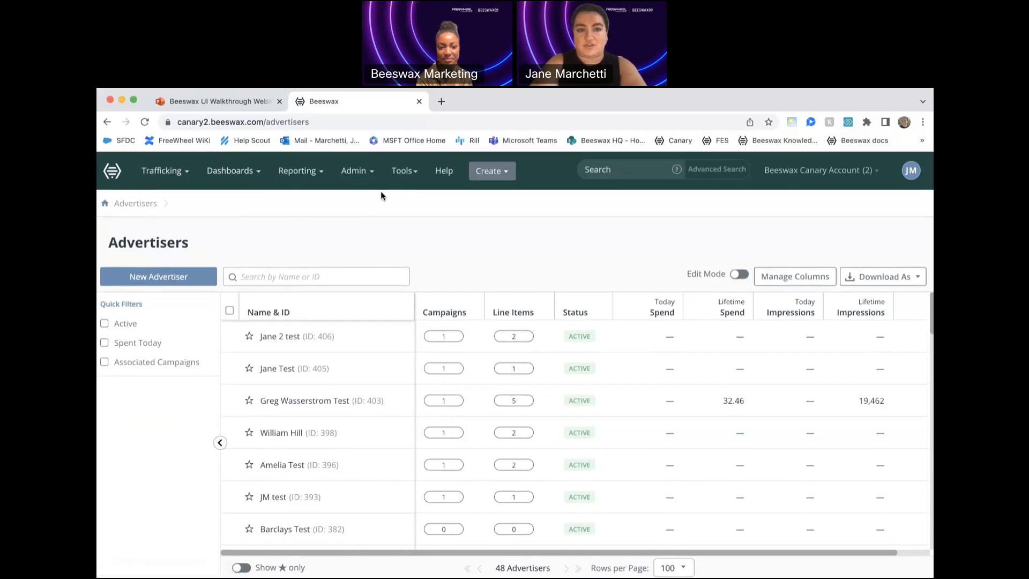
{"action": "left_click", "coordinate": [244, 172]}
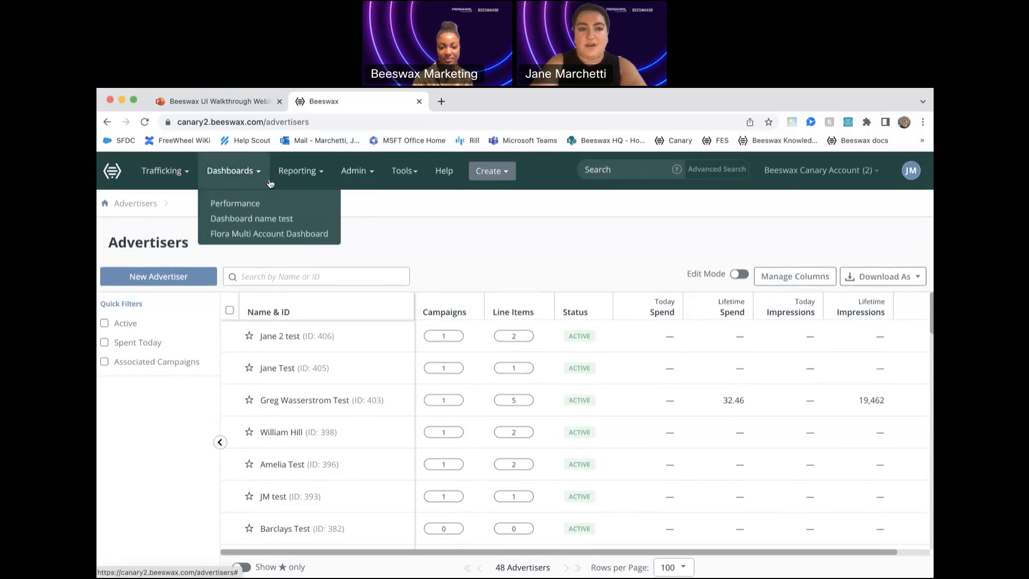
{"action": "left_click", "coordinate": [394, 239]}
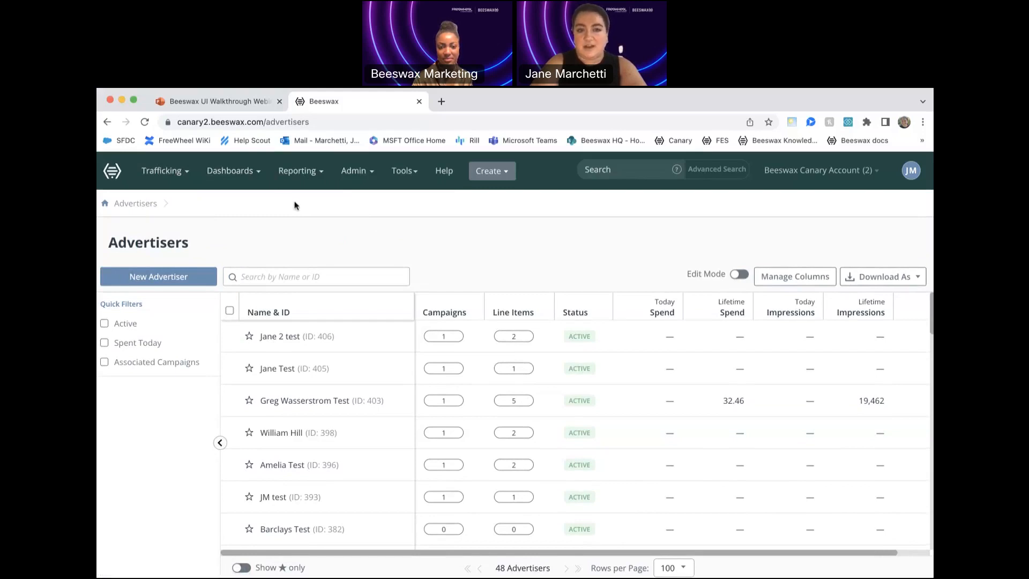
{"action": "left_click", "coordinate": [318, 178]}
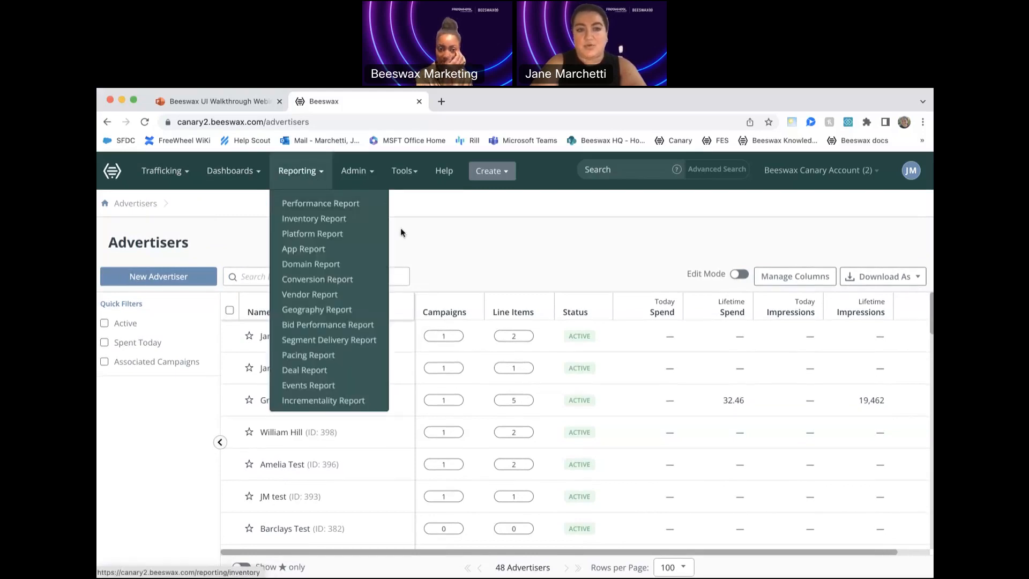
{"action": "left_click", "coordinate": [453, 236]}
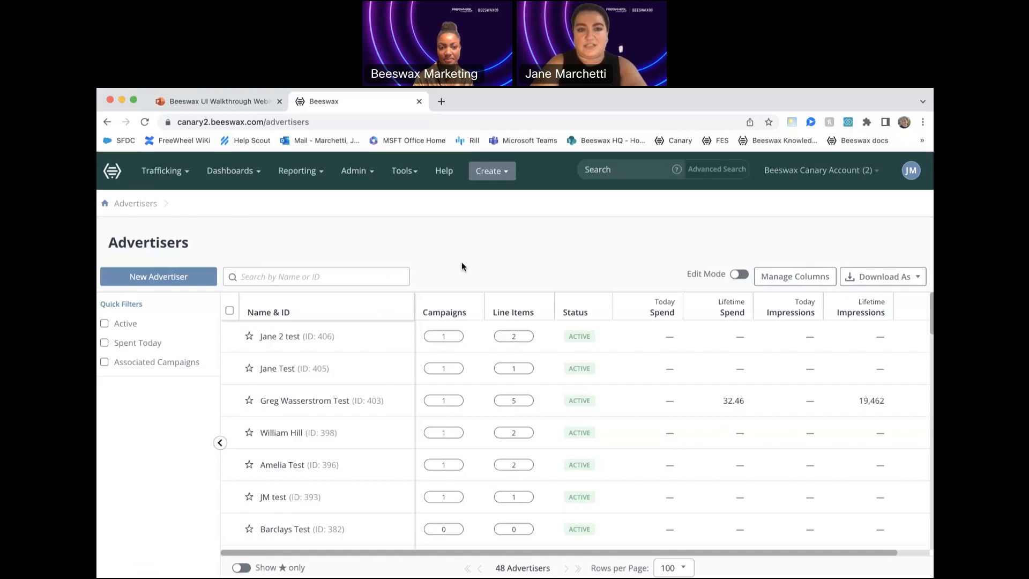
{"action": "left_click", "coordinate": [404, 170]}
{"action": "left_click", "coordinate": [501, 258]}
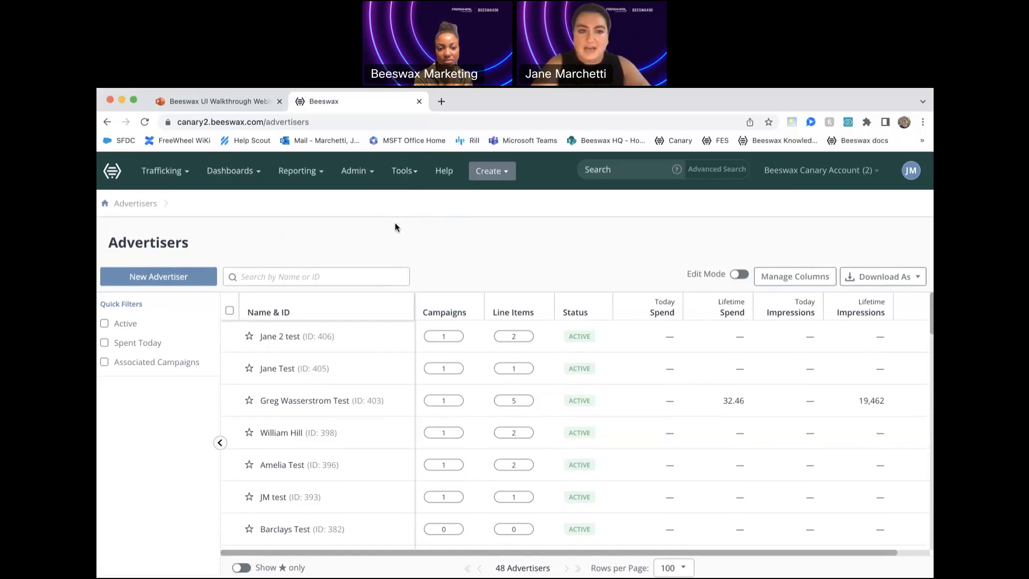
{"action": "left_click", "coordinate": [164, 171]}
{"action": "left_click", "coordinate": [345, 240]}
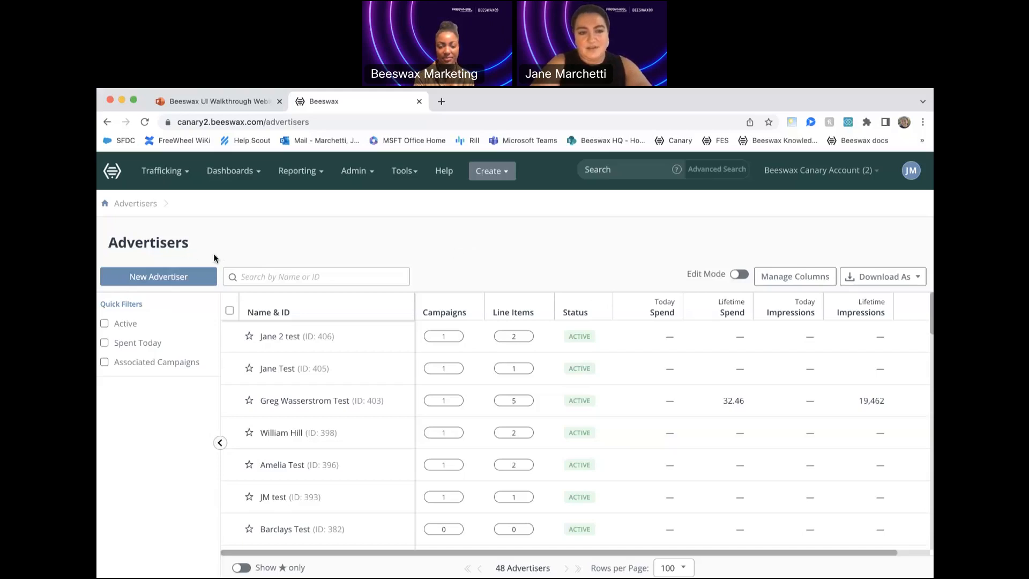
{"action": "left_click", "coordinate": [185, 277]}
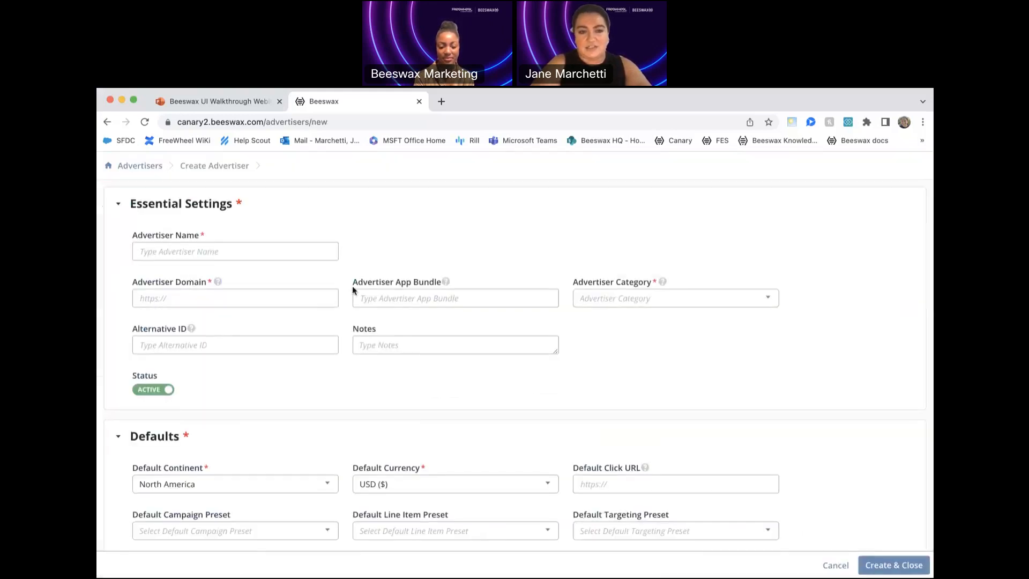
{"action": "left_click", "coordinate": [319, 253]}
{"action": "type", "text": "Jane Demo"}
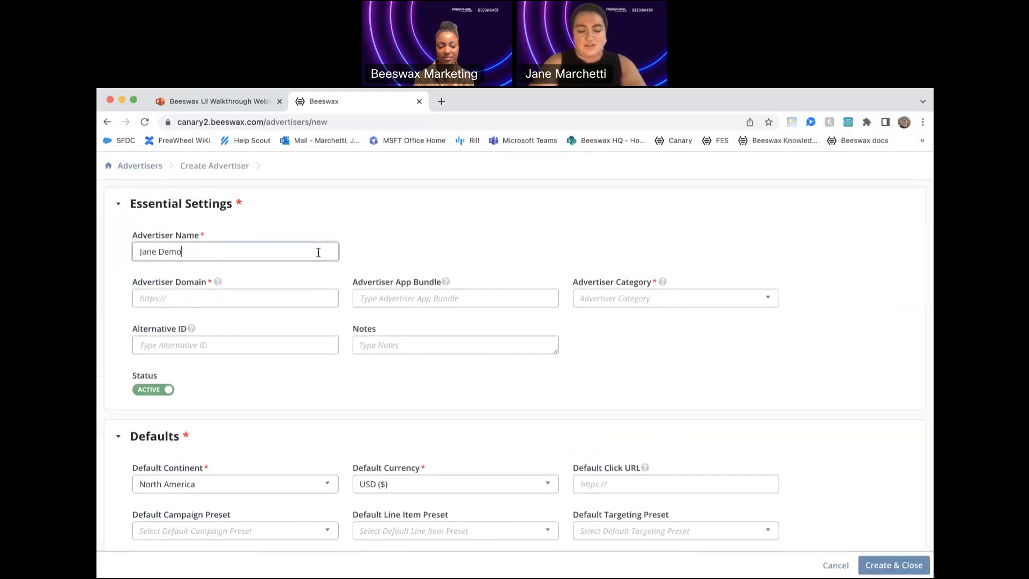
{"action": "left_click", "coordinate": [313, 299]}
{"action": "type", "text": "www"}
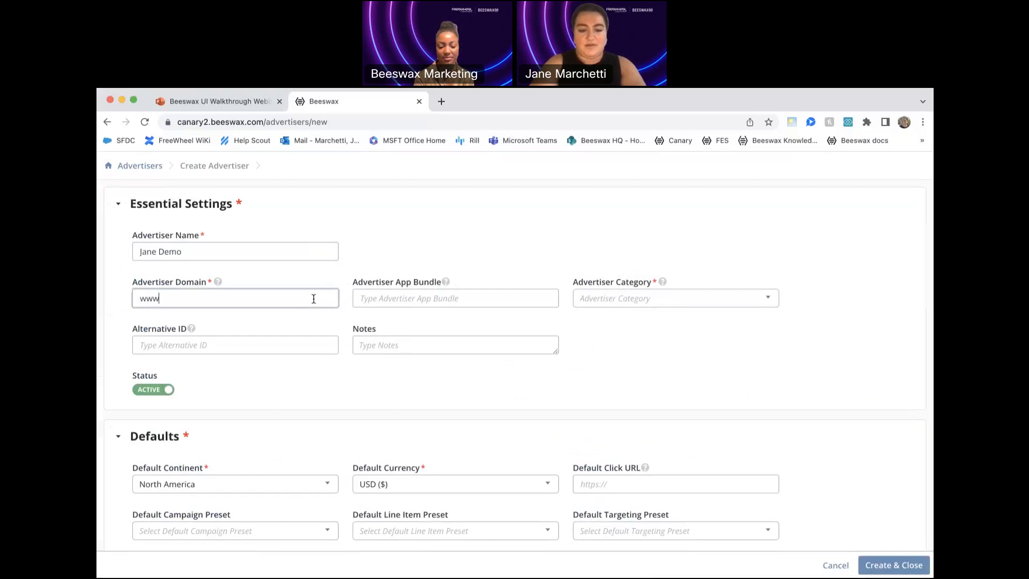
{"action": "type", "text": ".beeswax.com"}
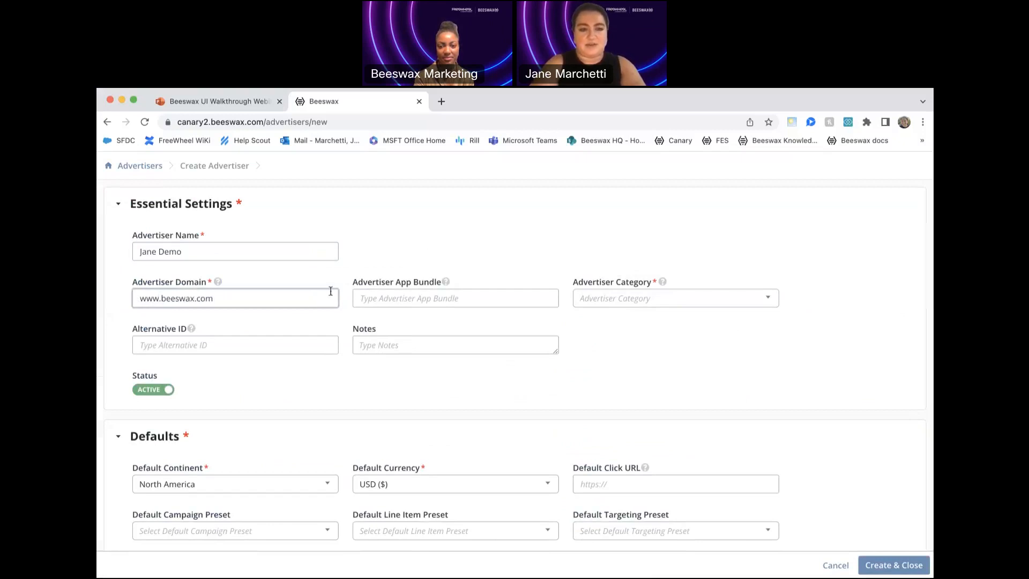
{"action": "left_click", "coordinate": [480, 242]}
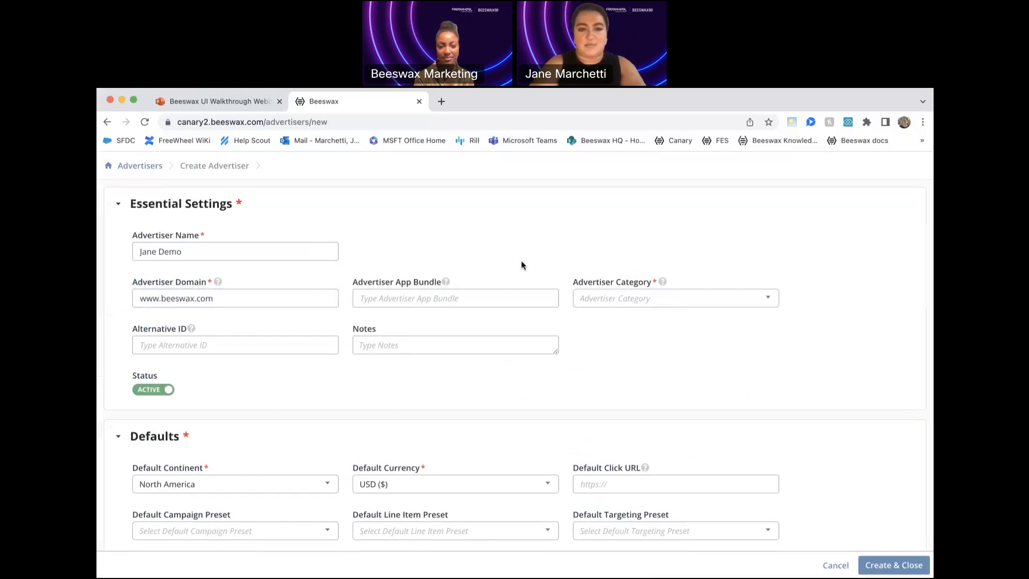
- Set the new advertiser's category to Advertising
{"action": "left_click", "coordinate": [600, 298]}
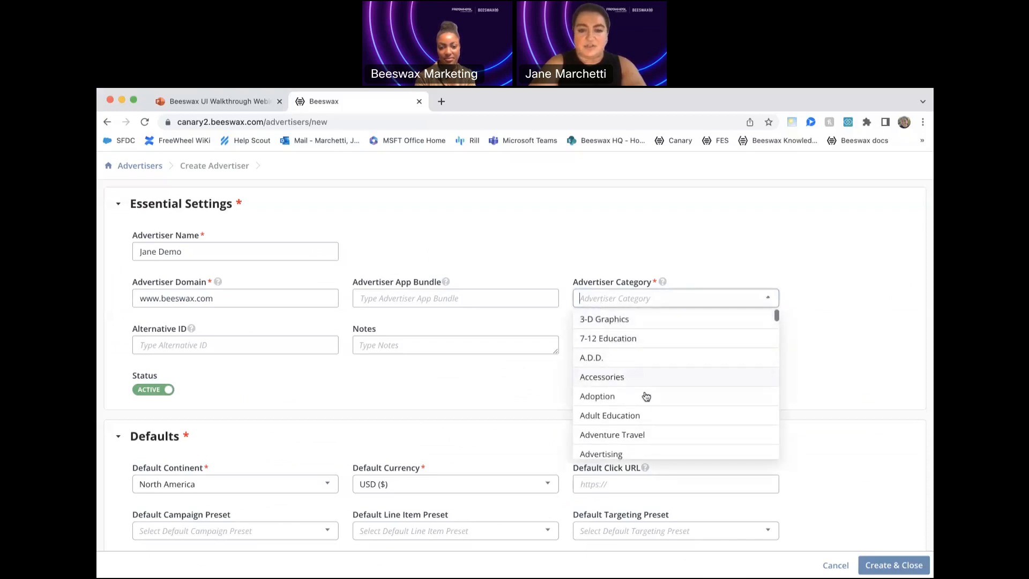
{"action": "scroll", "coordinate": [660, 382], "scroll_direction": "down", "scroll_amount": 3}
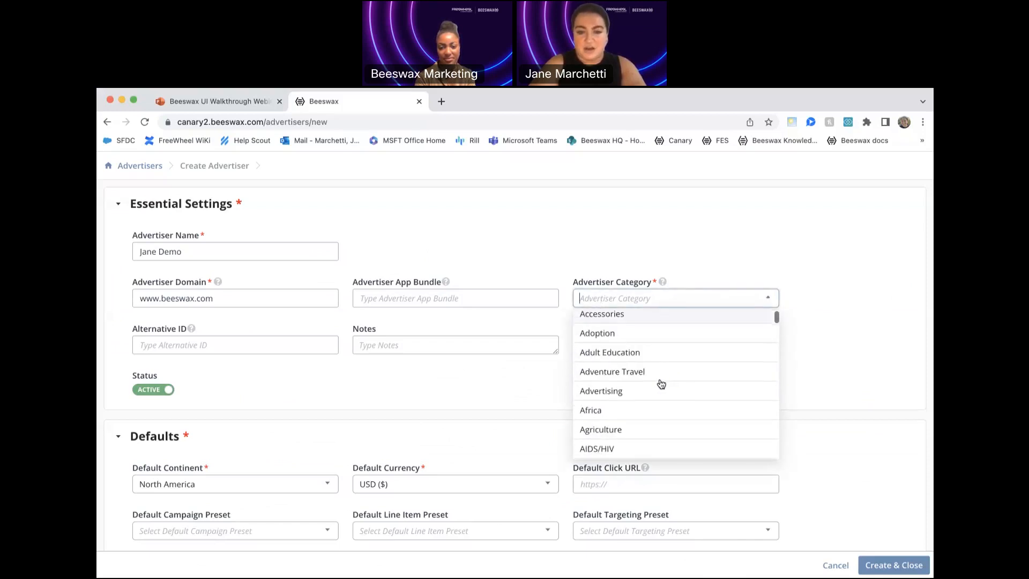
{"action": "left_click", "coordinate": [651, 392]}
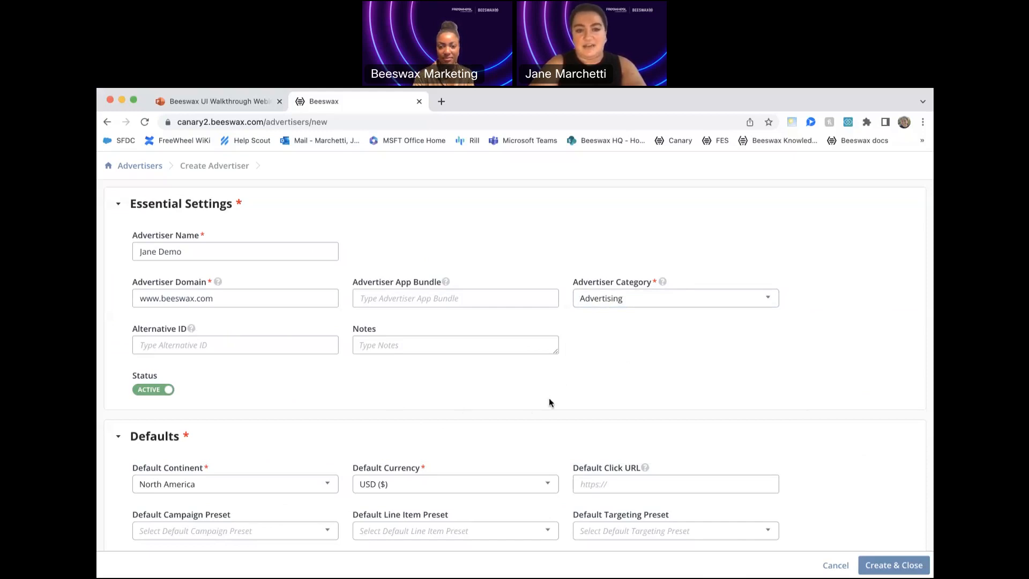
- Review the new advertiser's default currency, line item preset, creative thumbnail and SKAd Tracking settings
{"action": "scroll", "coordinate": [571, 389], "scroll_direction": "down", "scroll_amount": 3}
{"action": "scroll", "coordinate": [570, 390], "scroll_direction": "down", "scroll_amount": 2}
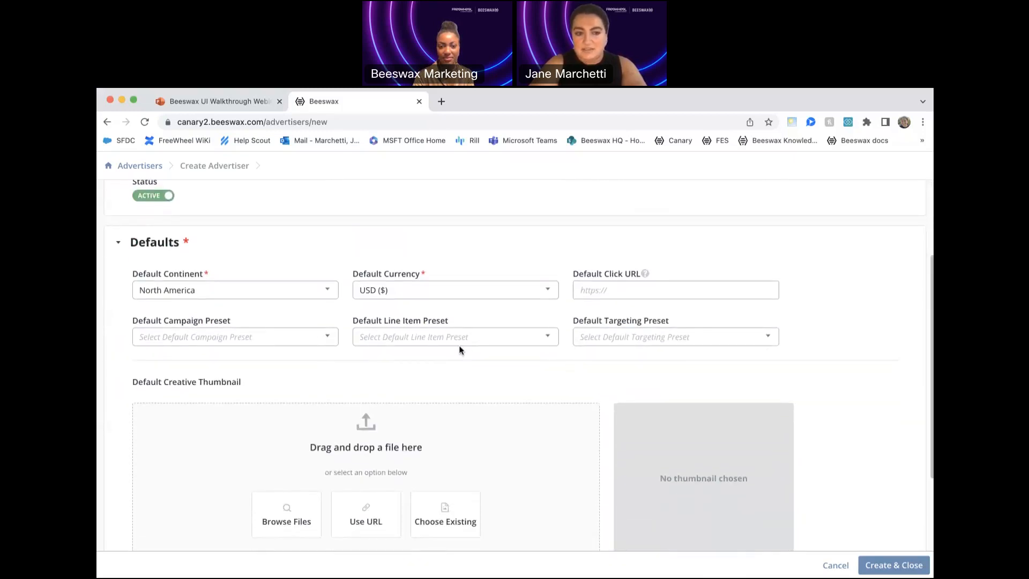
{"action": "left_click", "coordinate": [500, 299]}
{"action": "left_click", "coordinate": [524, 262]}
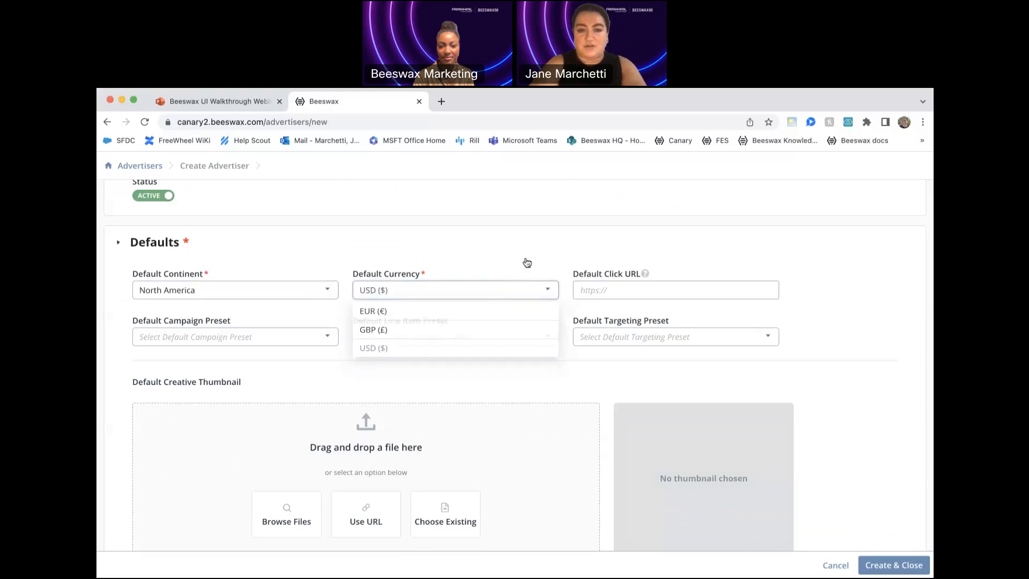
{"action": "scroll", "coordinate": [509, 315], "scroll_direction": "up", "scroll_amount": 1}
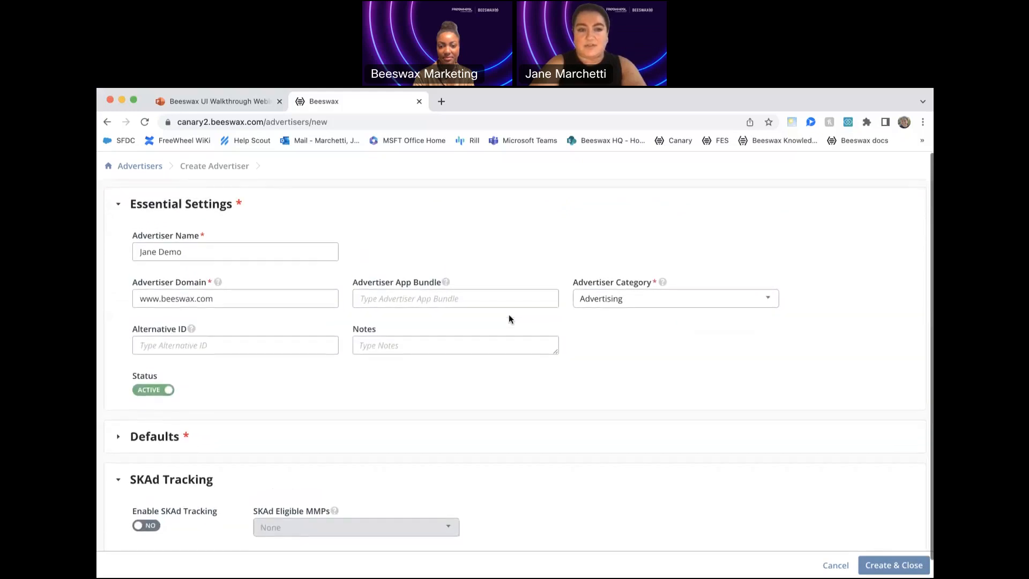
{"action": "scroll", "coordinate": [509, 303], "scroll_direction": "down", "scroll_amount": 1}
{"action": "left_click", "coordinate": [484, 420]}
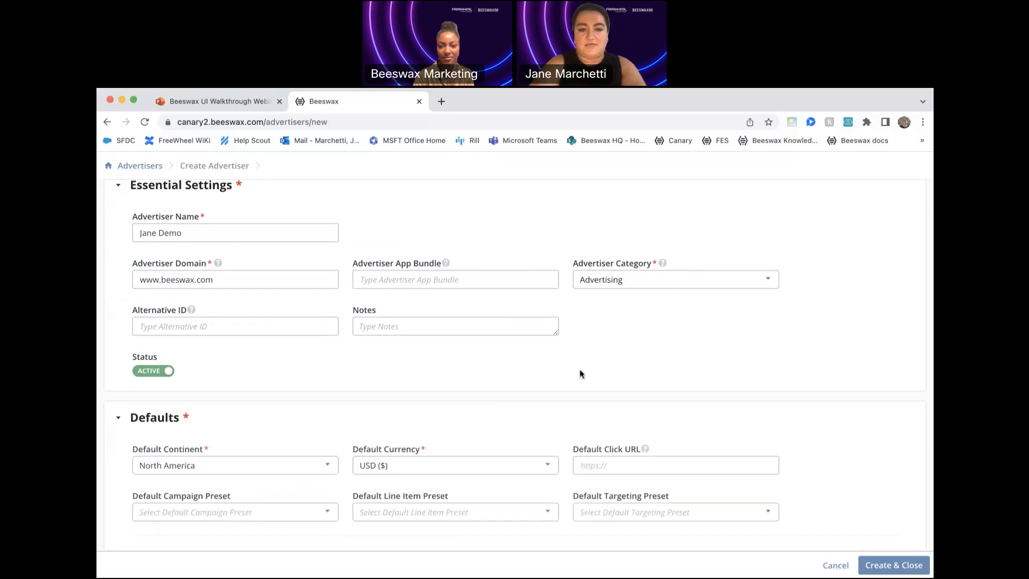
{"action": "scroll", "coordinate": [600, 369], "scroll_direction": "down", "scroll_amount": 1}
{"action": "scroll", "coordinate": [622, 365], "scroll_direction": "down", "scroll_amount": 4}
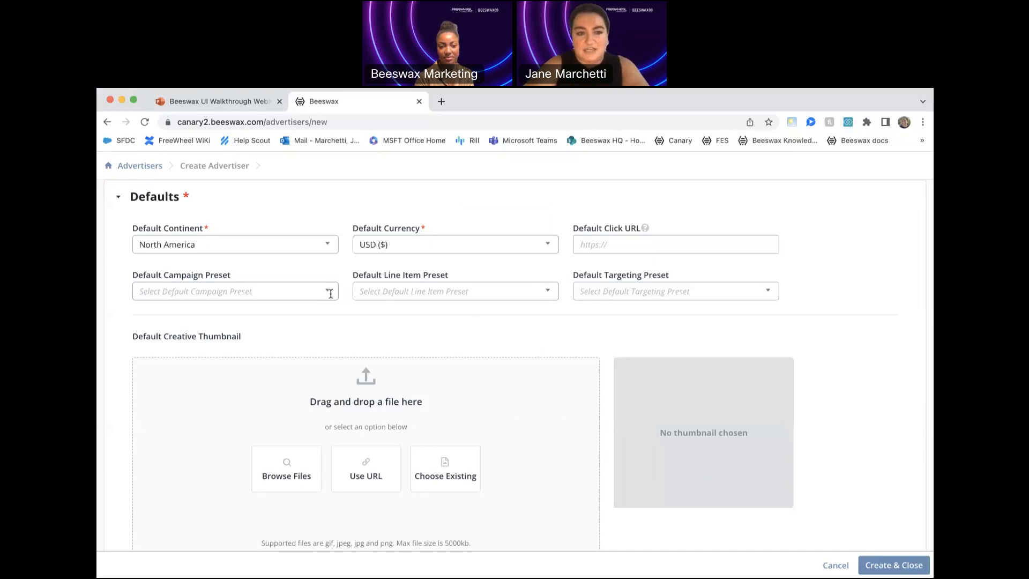
{"action": "left_click", "coordinate": [426, 291]}
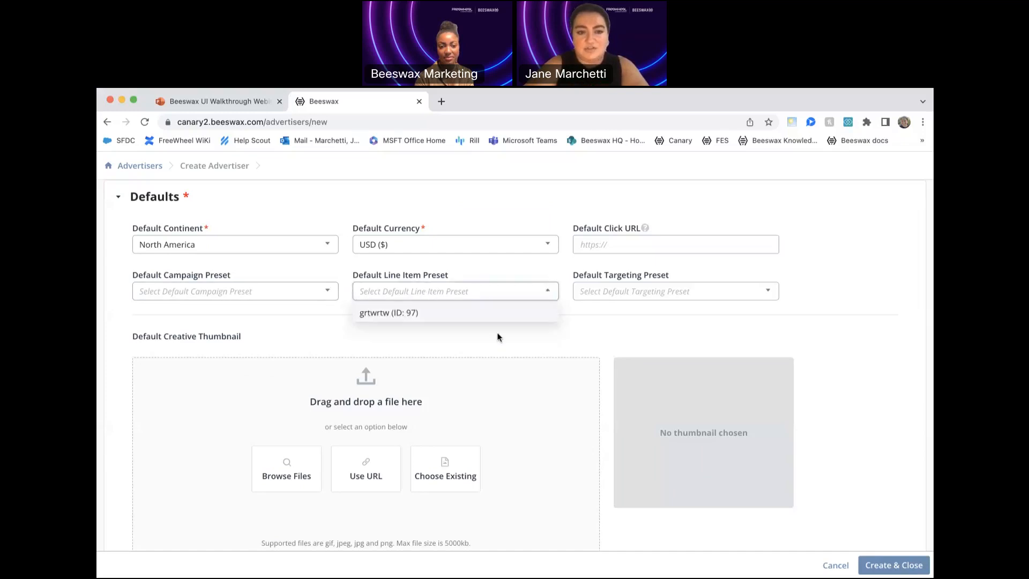
{"action": "left_click", "coordinate": [520, 342]}
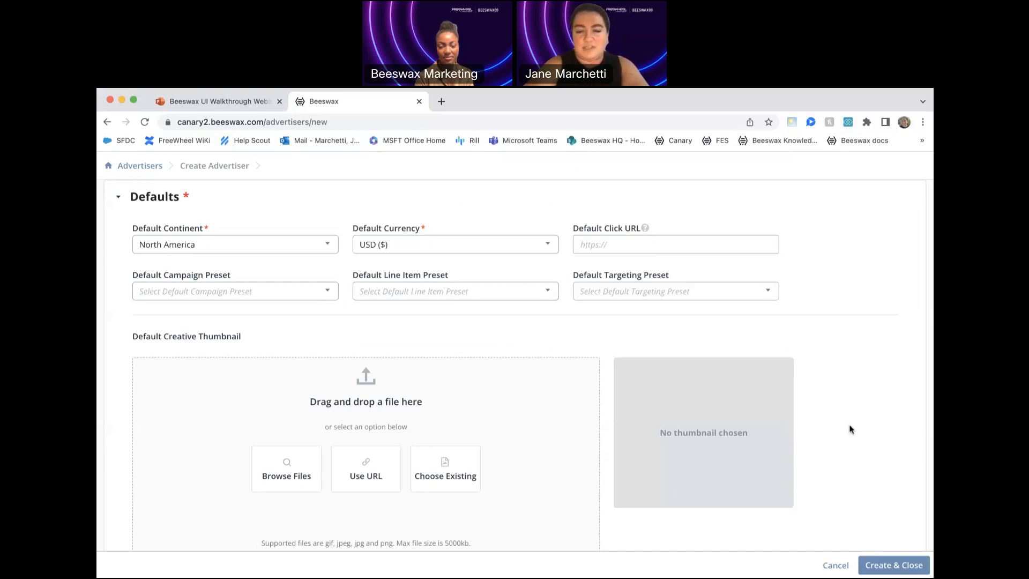
{"action": "scroll", "coordinate": [840, 443], "scroll_direction": "down", "scroll_amount": 1}
{"action": "scroll", "coordinate": [840, 447], "scroll_direction": "down", "scroll_amount": 5}
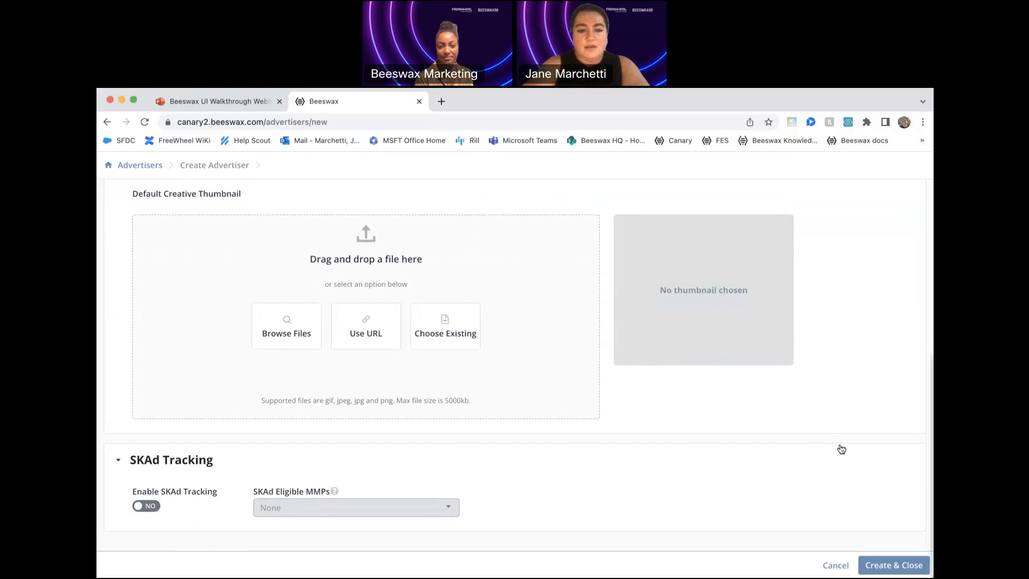
- Try to create and close the new advertiser, keeping the unsaved changes instead of discarding them
{"action": "left_click", "coordinate": [892, 568]}
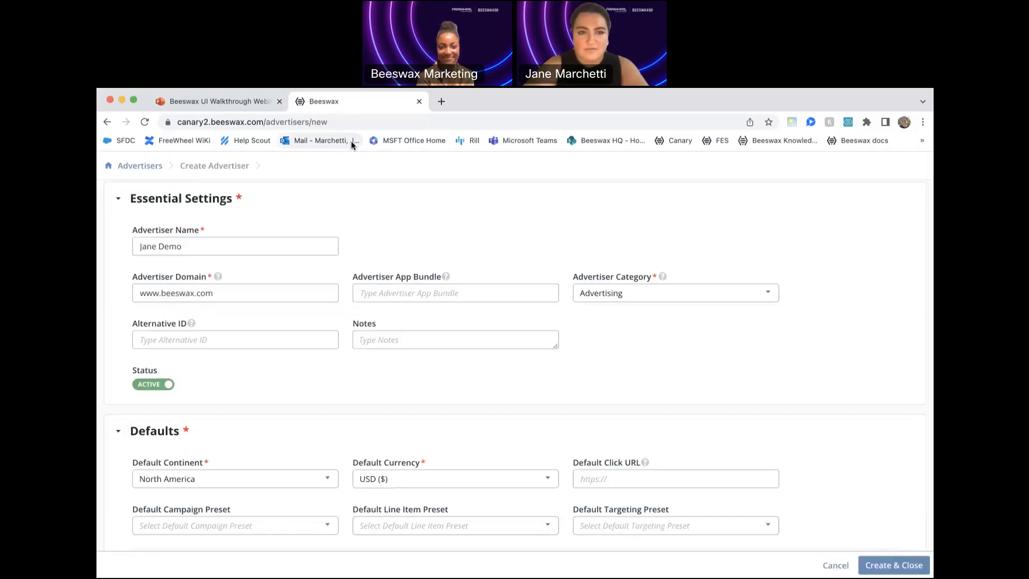
{"action": "scroll", "coordinate": [902, 478], "scroll_direction": "down", "scroll_amount": 7}
{"action": "left_click", "coordinate": [885, 567]}
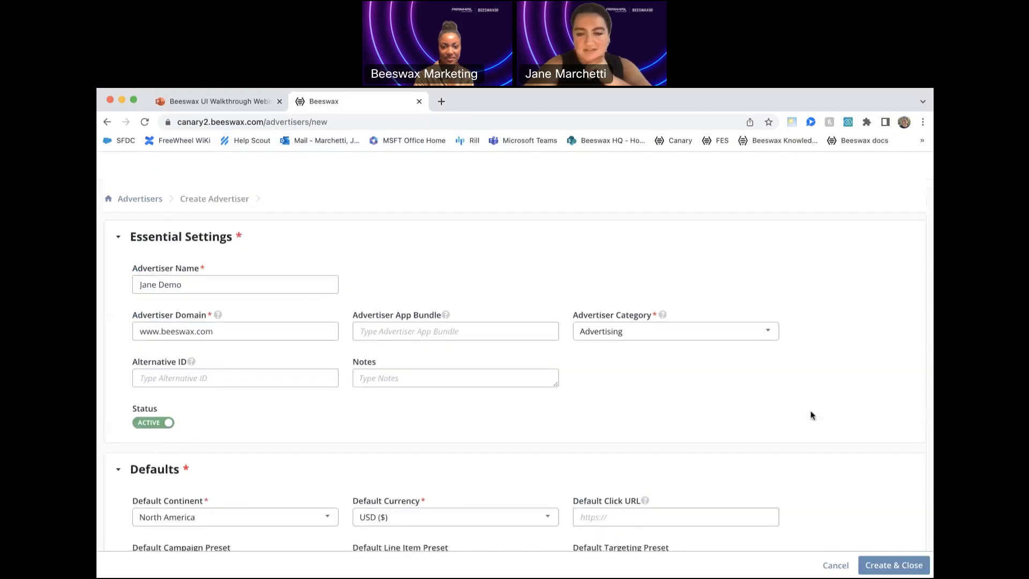
{"action": "left_click", "coordinate": [836, 565]}
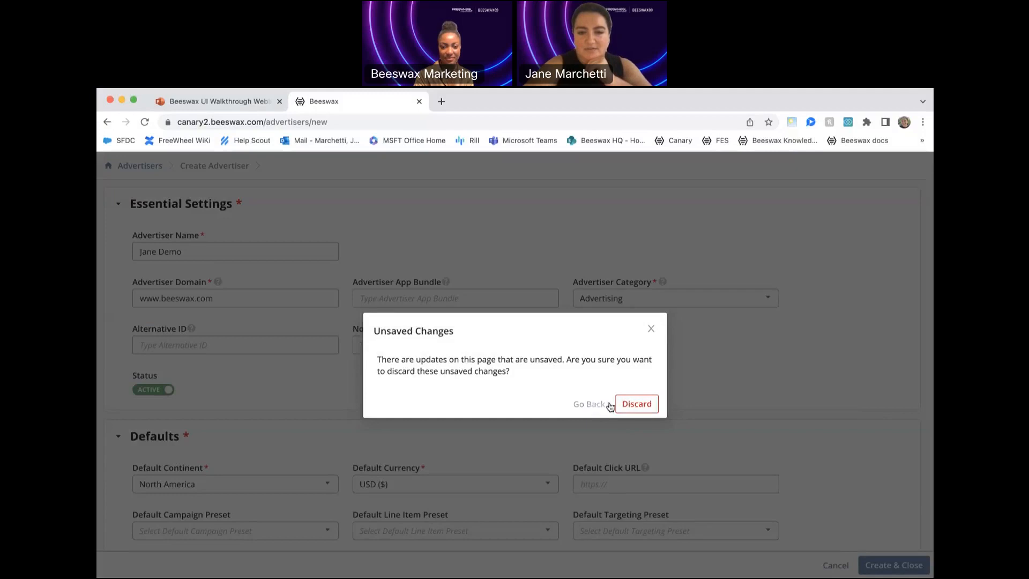
{"action": "left_click", "coordinate": [651, 329]}
{"action": "left_click", "coordinate": [874, 562]}
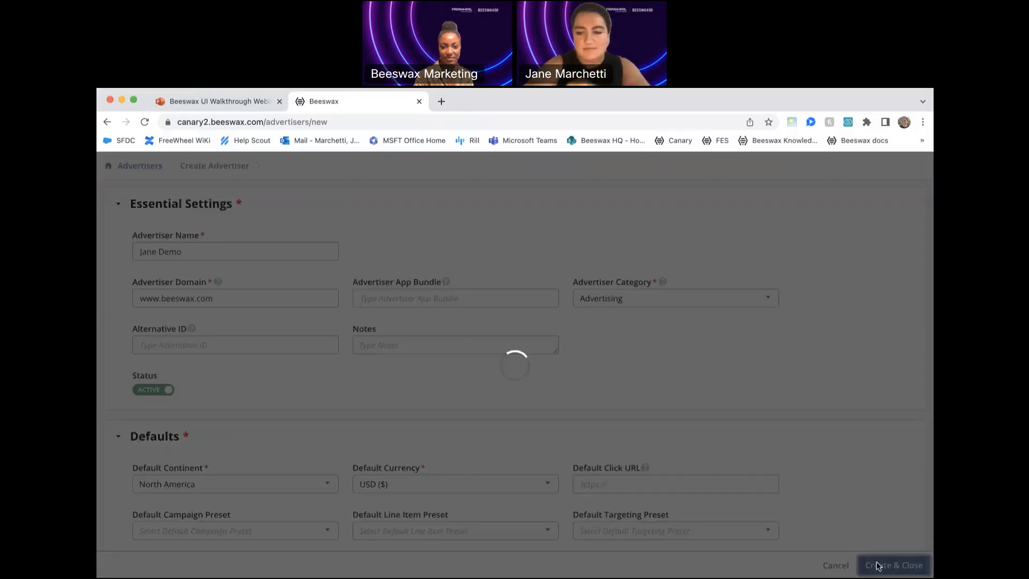
- Reload the new advertiser page and return to the Advertisers list
{"action": "left_click", "coordinate": [334, 120]}
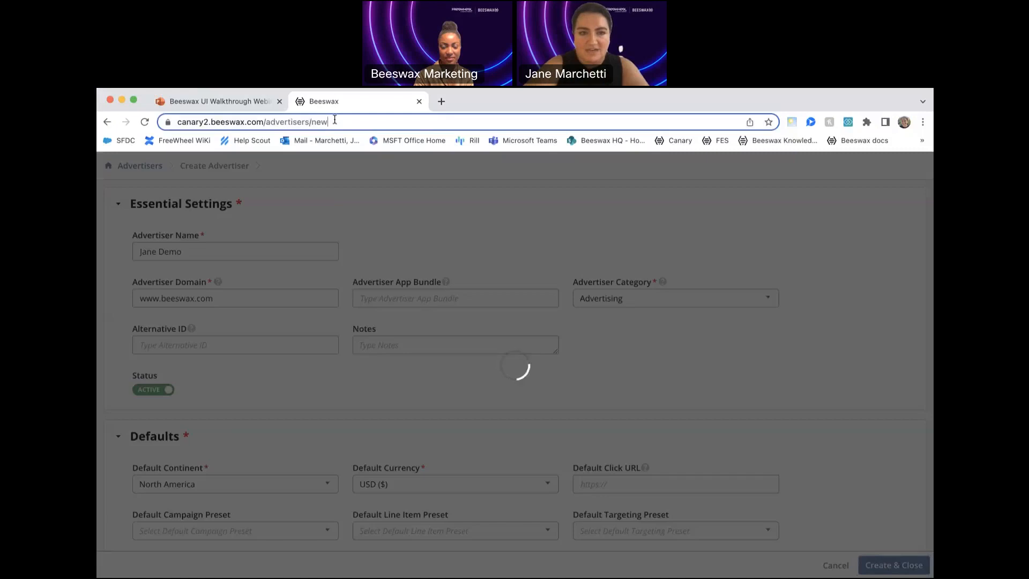
{"action": "key", "text": "Return"}
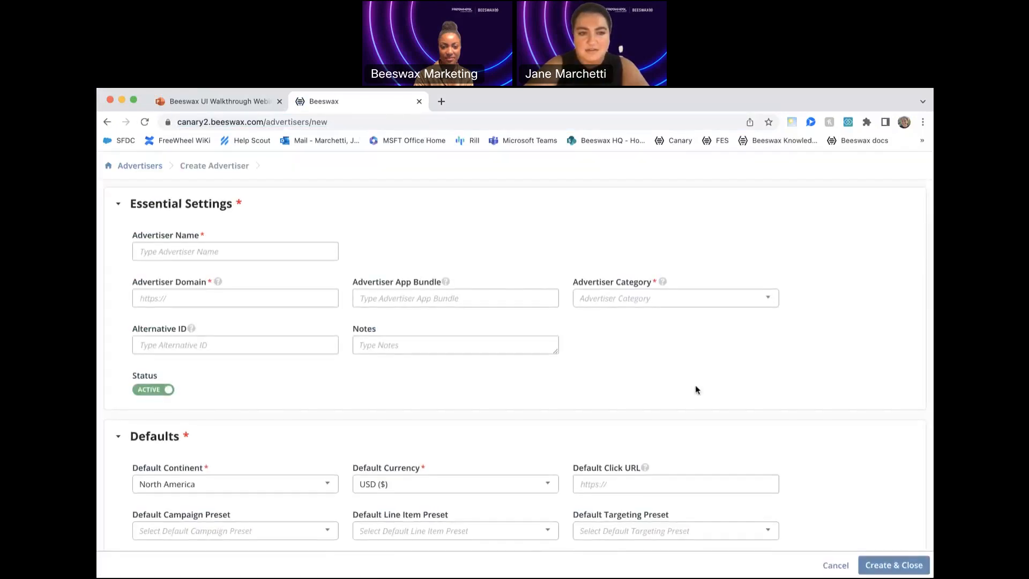
{"action": "left_click", "coordinate": [138, 169]}
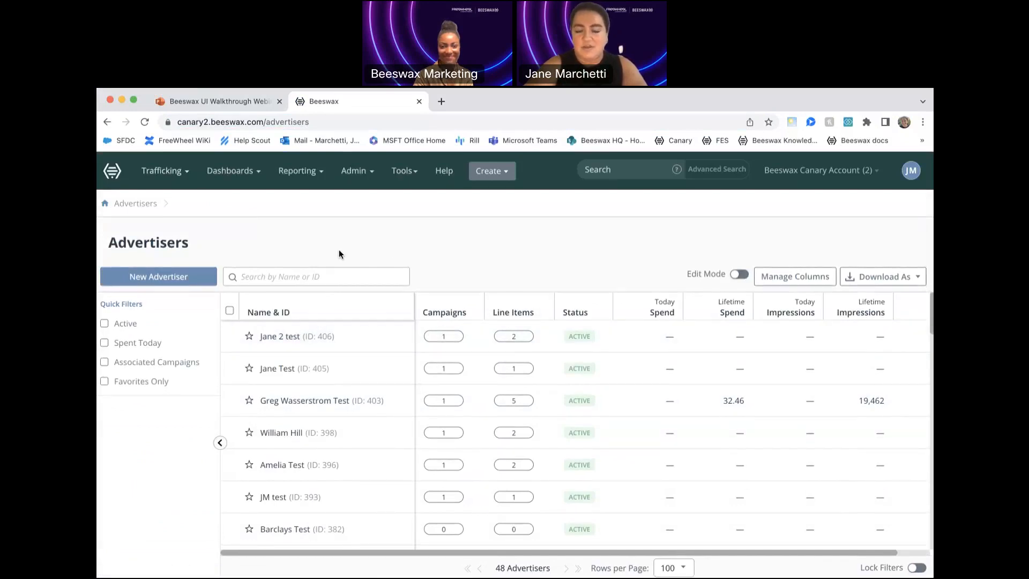
- Go to the Creatives list and start a new creative
{"action": "left_click", "coordinate": [185, 177]}
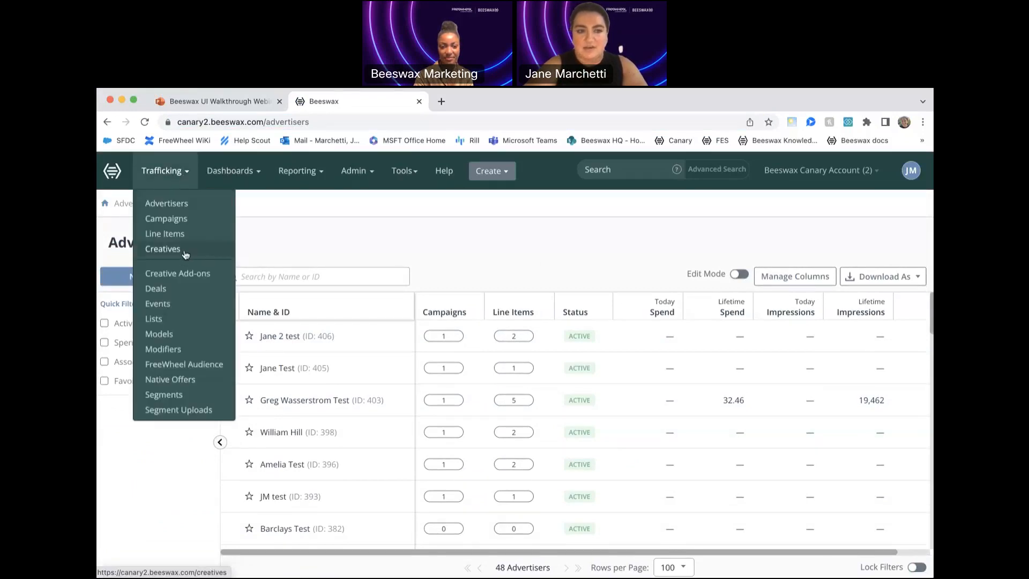
{"action": "left_click", "coordinate": [186, 251]}
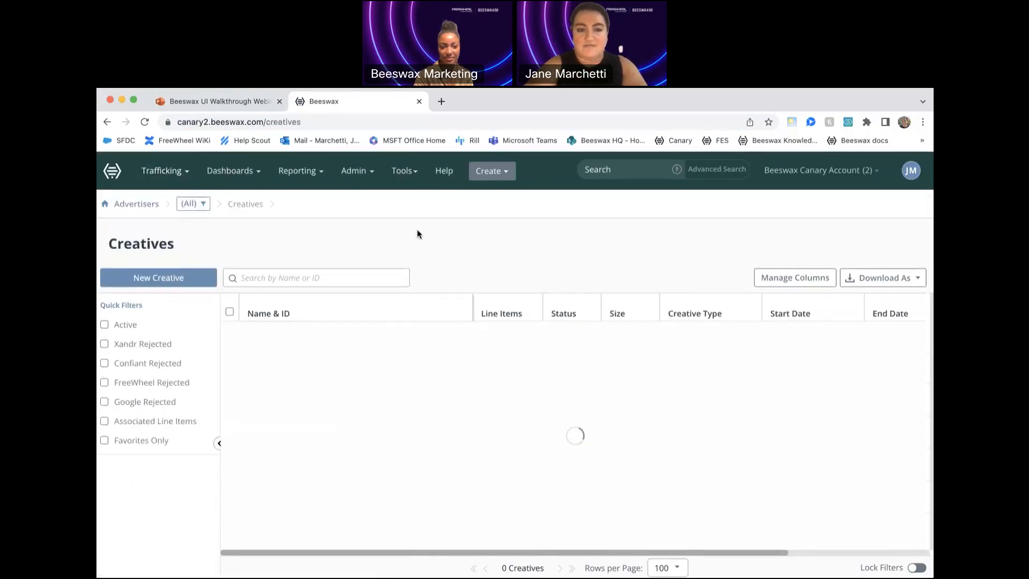
{"action": "left_click", "coordinate": [184, 277]}
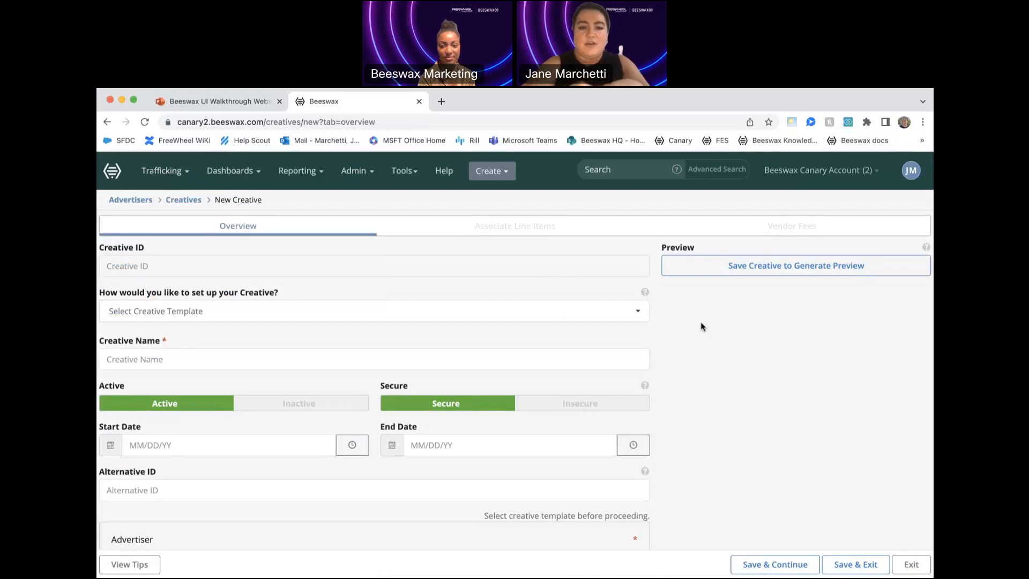
- Look through the creative templates and set the new creative up as a Banner Image
{"action": "left_click", "coordinate": [576, 312]}
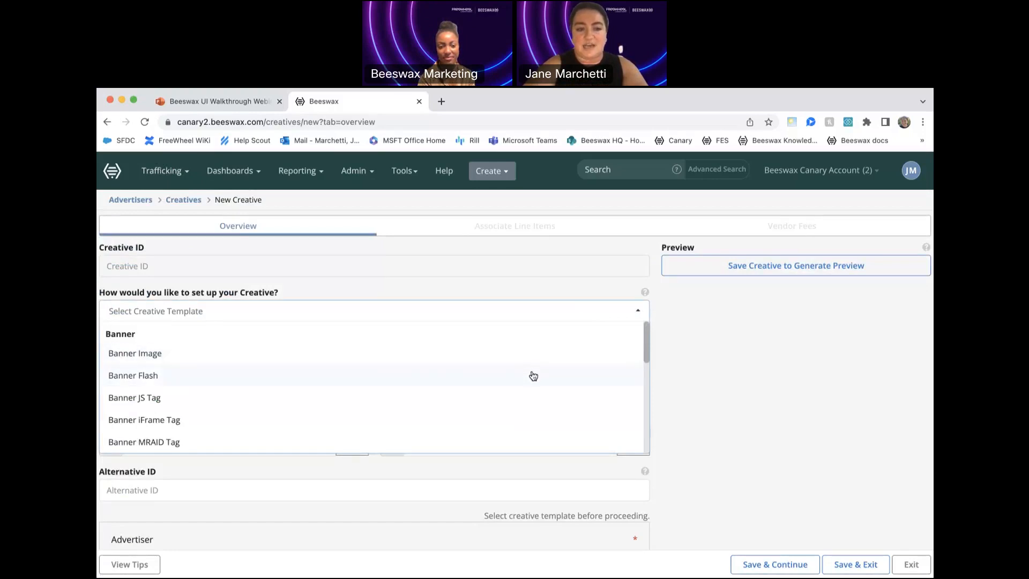
{"action": "scroll", "coordinate": [538, 375], "scroll_direction": "down", "scroll_amount": 1}
{"action": "scroll", "coordinate": [537, 376], "scroll_direction": "down", "scroll_amount": 5}
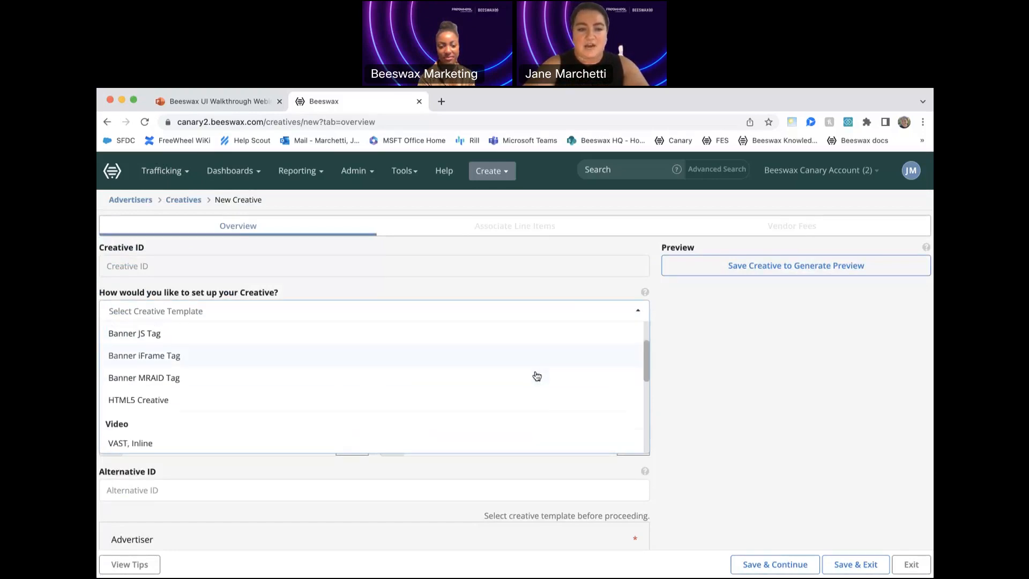
{"action": "scroll", "coordinate": [536, 375], "scroll_direction": "up", "scroll_amount": 10}
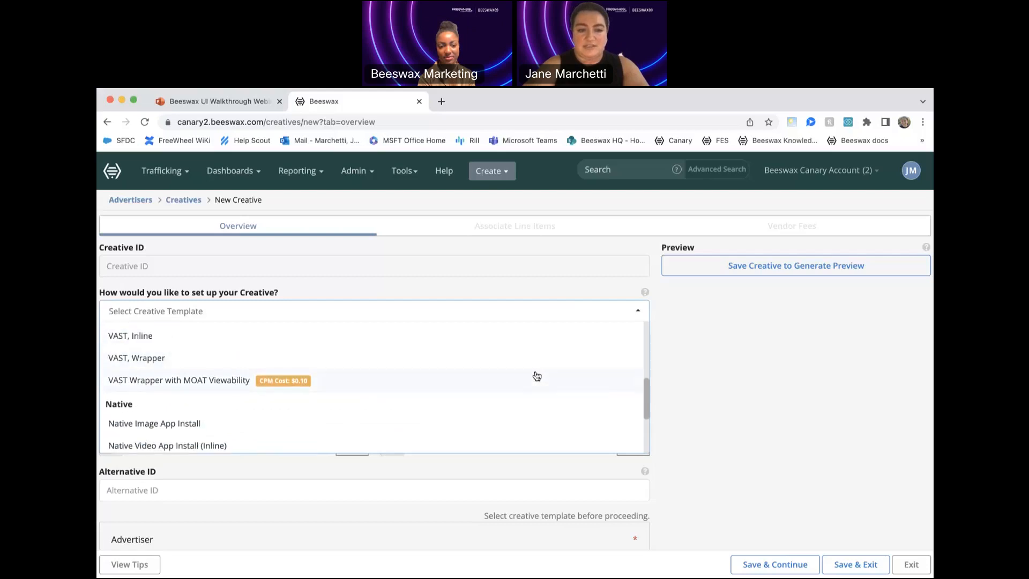
{"action": "left_click", "coordinate": [490, 355]}
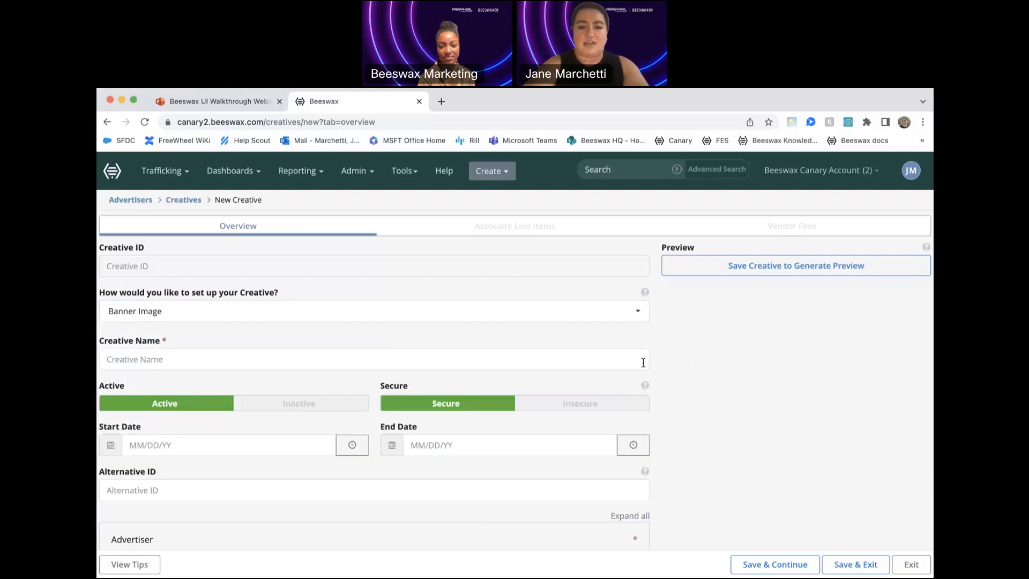
- Name the creative with the presenter's first name followed by "Demo"
{"action": "left_click", "coordinate": [623, 360]}
{"action": "type", "text": "Janw"}
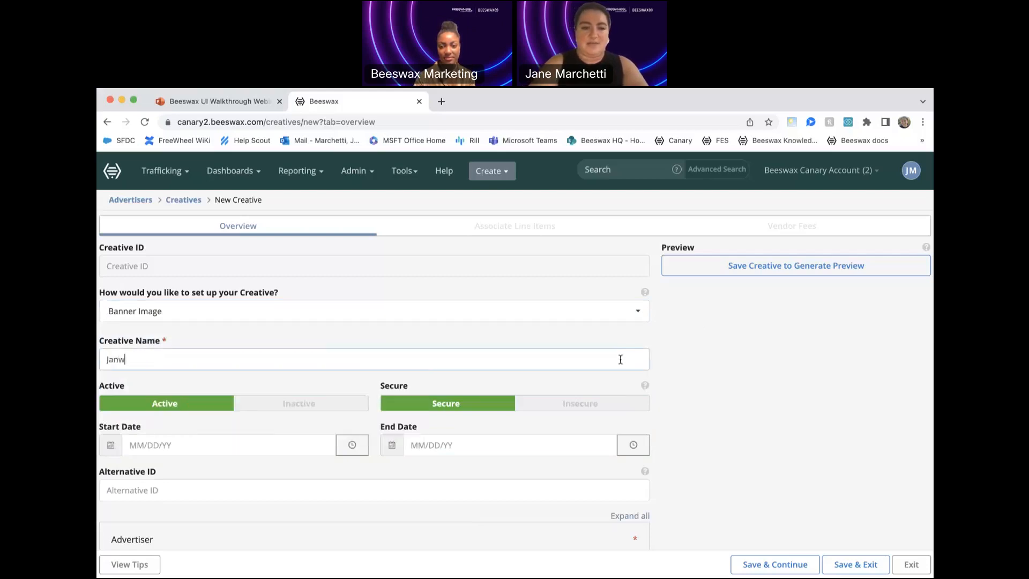
{"action": "key", "text": "BackSpace"}
{"action": "type", "text": "E Demo"}
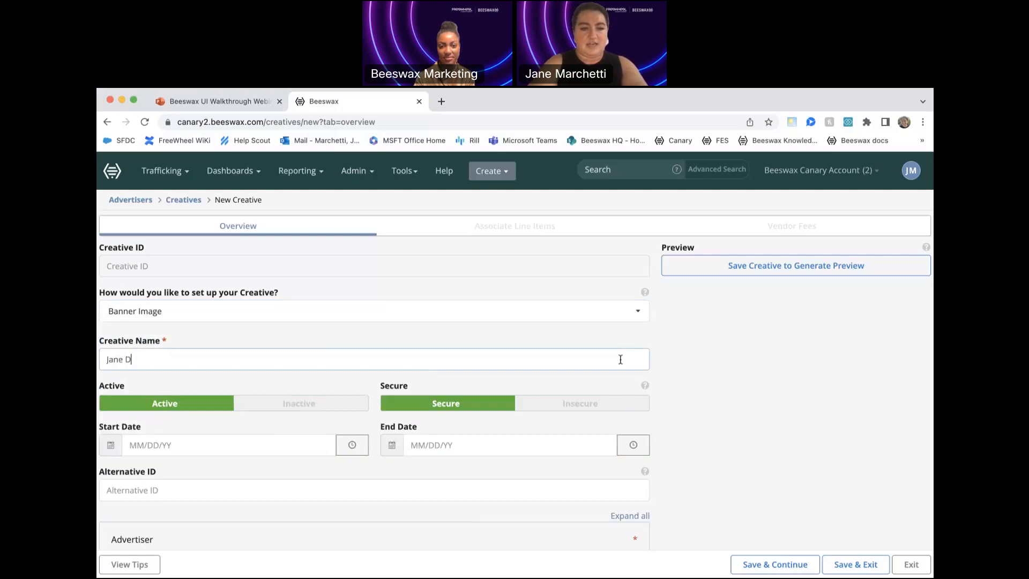
{"action": "left_click", "coordinate": [784, 391]}
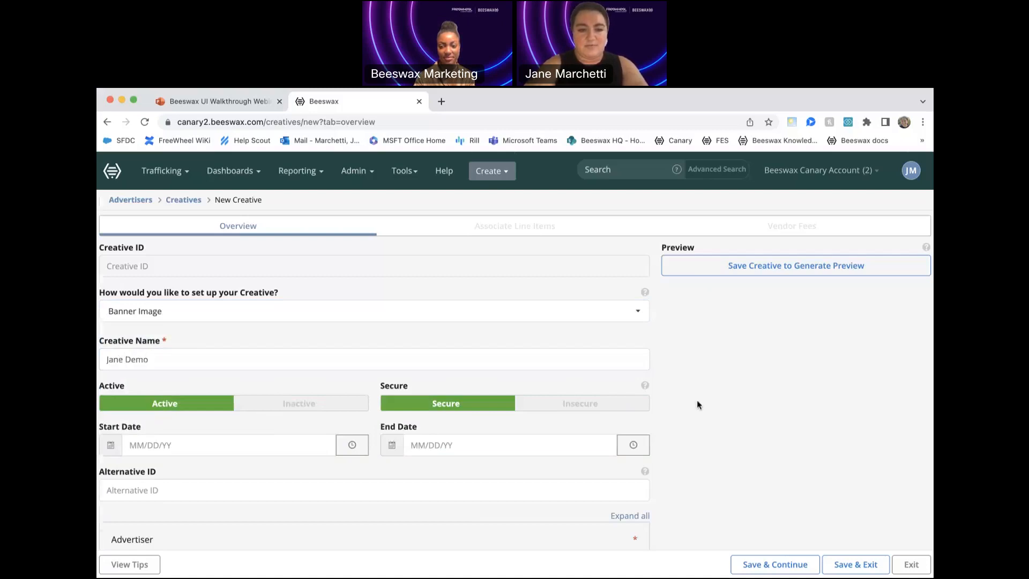
- Set the creative's start date to 06/30/23
{"action": "scroll", "coordinate": [375, 329], "scroll_direction": "down", "scroll_amount": 2}
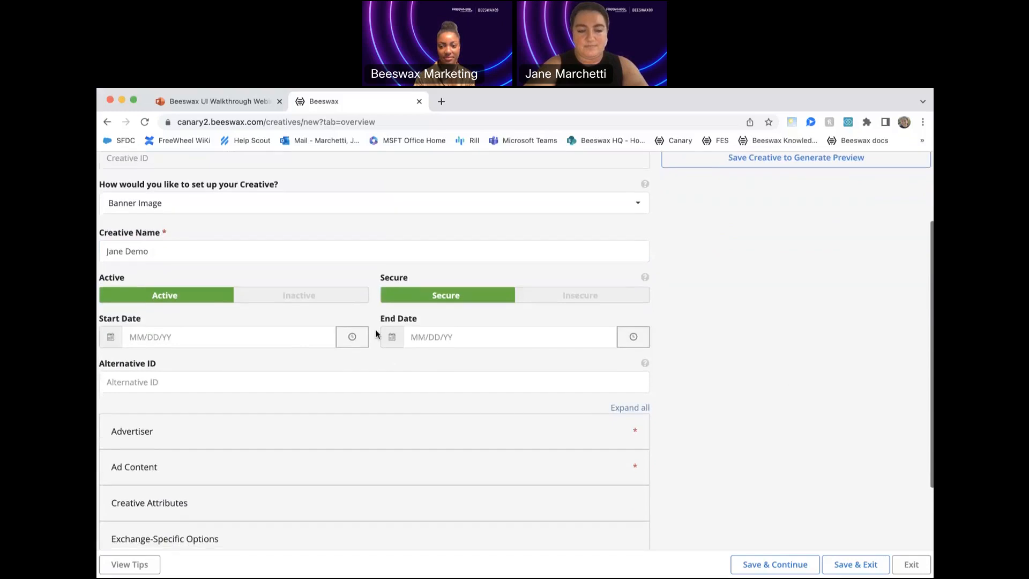
{"action": "left_click", "coordinate": [253, 339]}
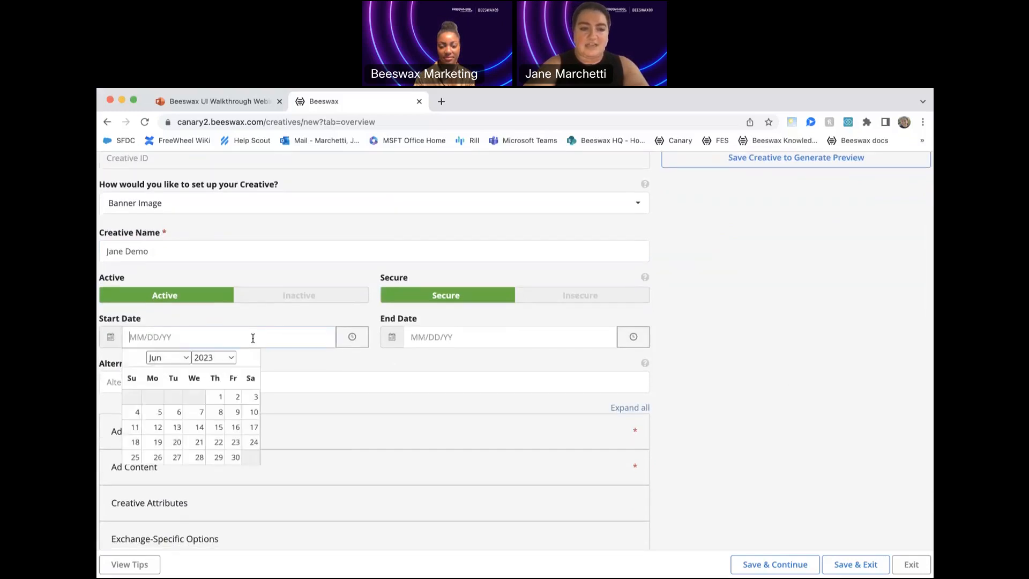
{"action": "left_click", "coordinate": [236, 456]}
- Assign the creative to the advertiser named with the presenter's first name followed by "Test"
{"action": "scroll", "coordinate": [696, 430], "scroll_direction": "down", "scroll_amount": 1}
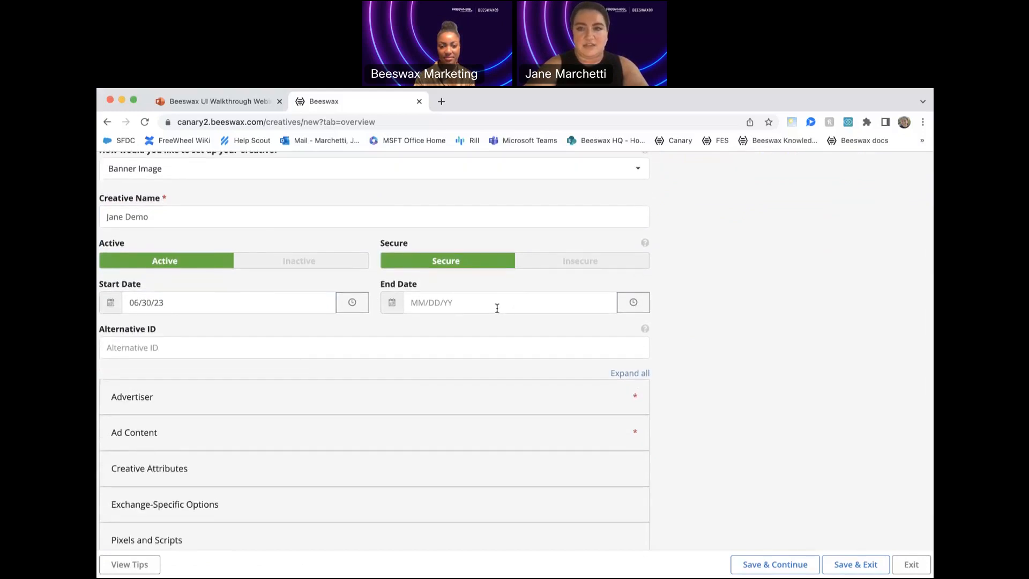
{"action": "scroll", "coordinate": [531, 370], "scroll_direction": "down", "scroll_amount": 1}
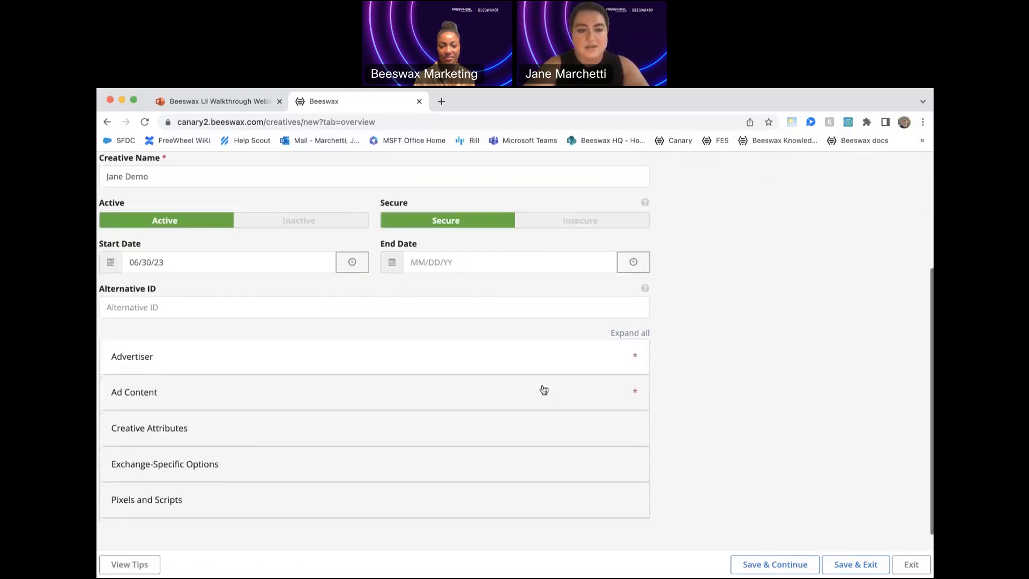
{"action": "left_click", "coordinate": [505, 356]}
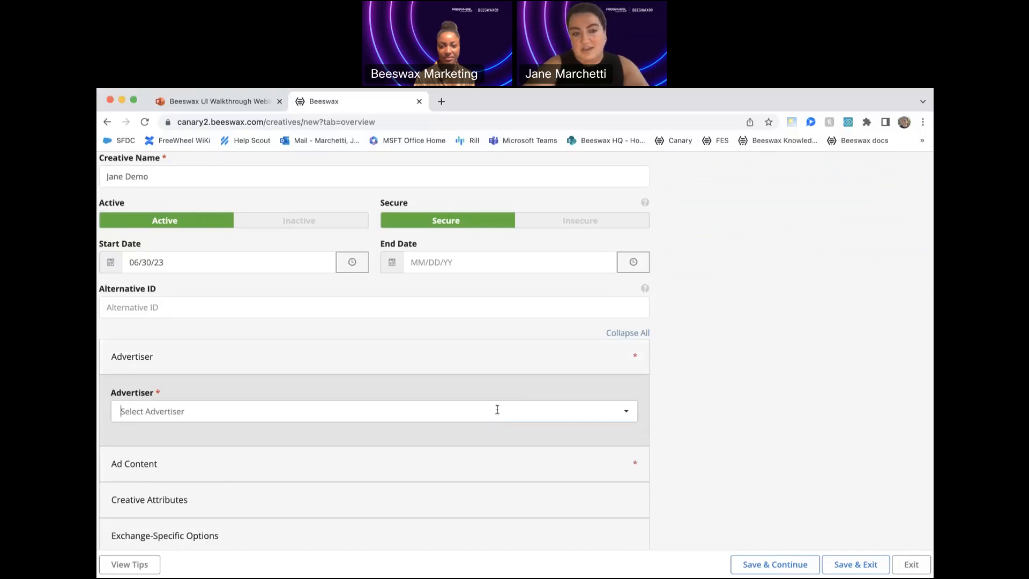
{"action": "left_click", "coordinate": [498, 412]}
{"action": "type", "text": "jane"}
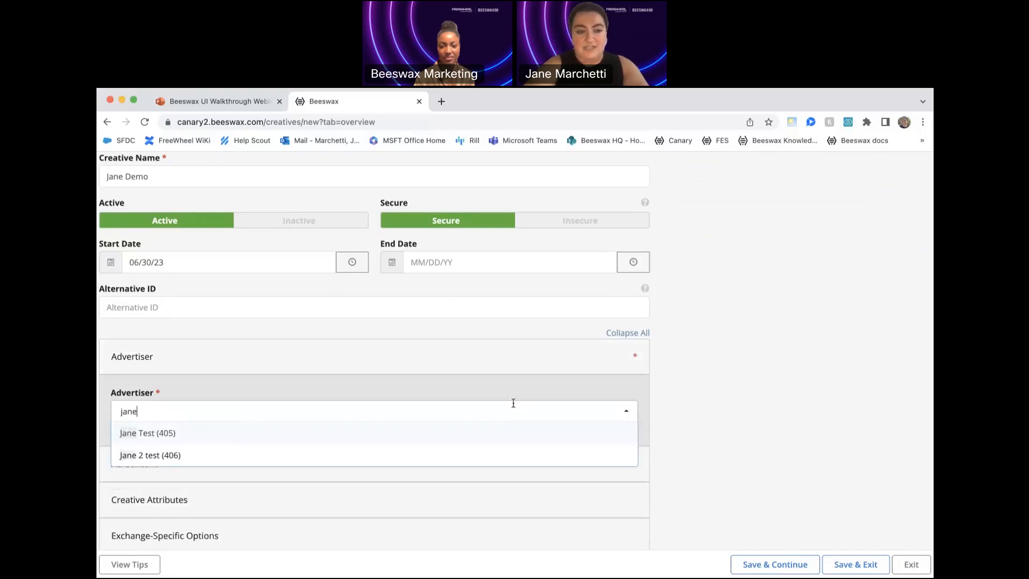
{"action": "left_click", "coordinate": [393, 433]}
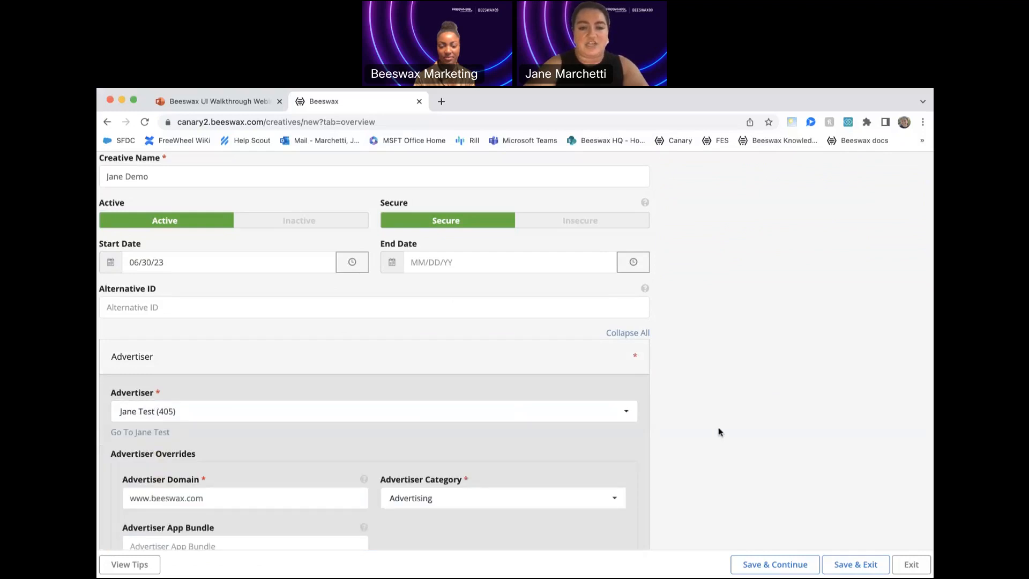
- Review the advertiser overrides, and expand the Ad Content section to check its existing asset choices
{"action": "scroll", "coordinate": [701, 464], "scroll_direction": "down", "scroll_amount": 3}
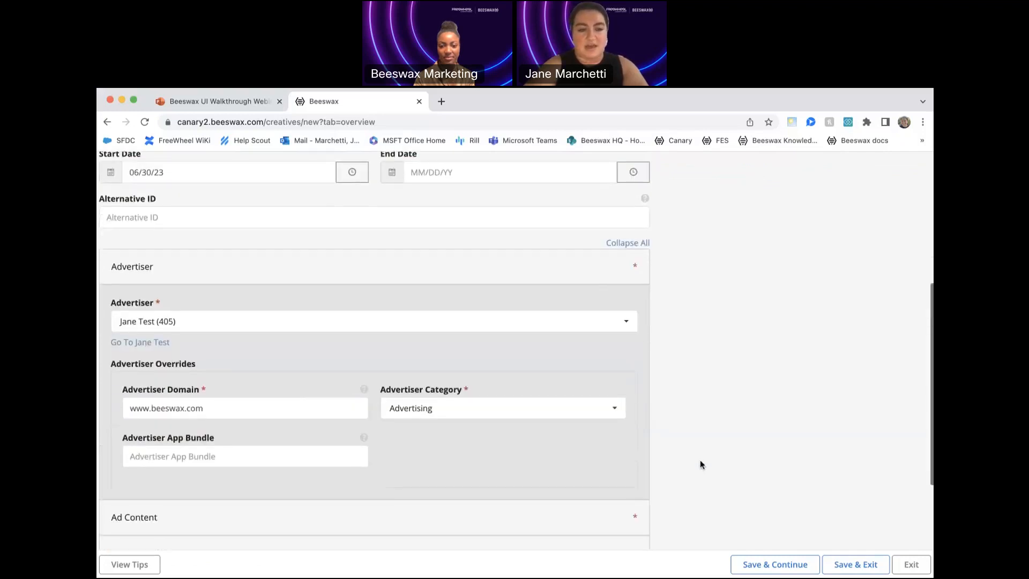
{"action": "scroll", "coordinate": [700, 465], "scroll_direction": "down", "scroll_amount": 1}
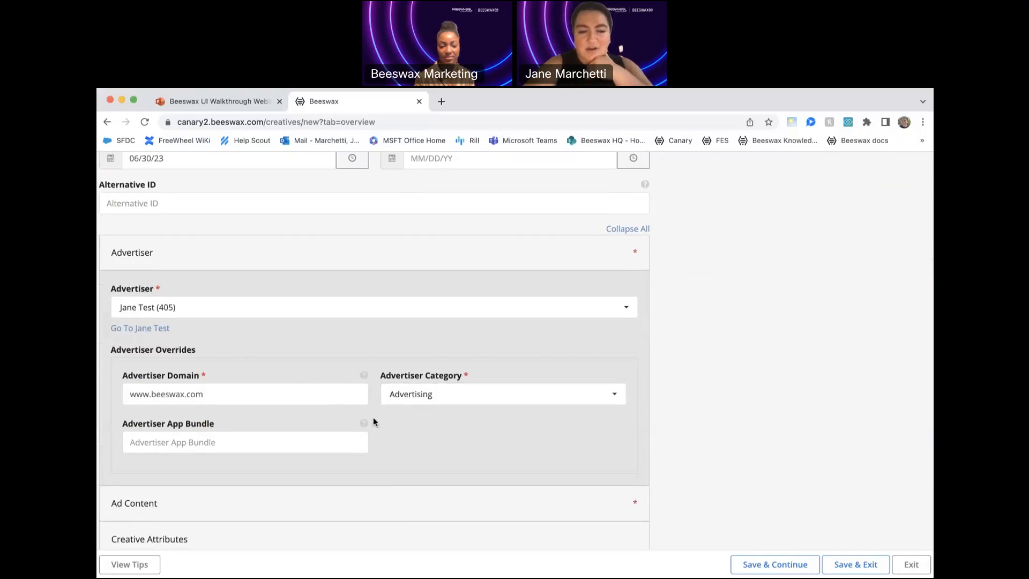
{"action": "scroll", "coordinate": [416, 438], "scroll_direction": "down", "scroll_amount": 2}
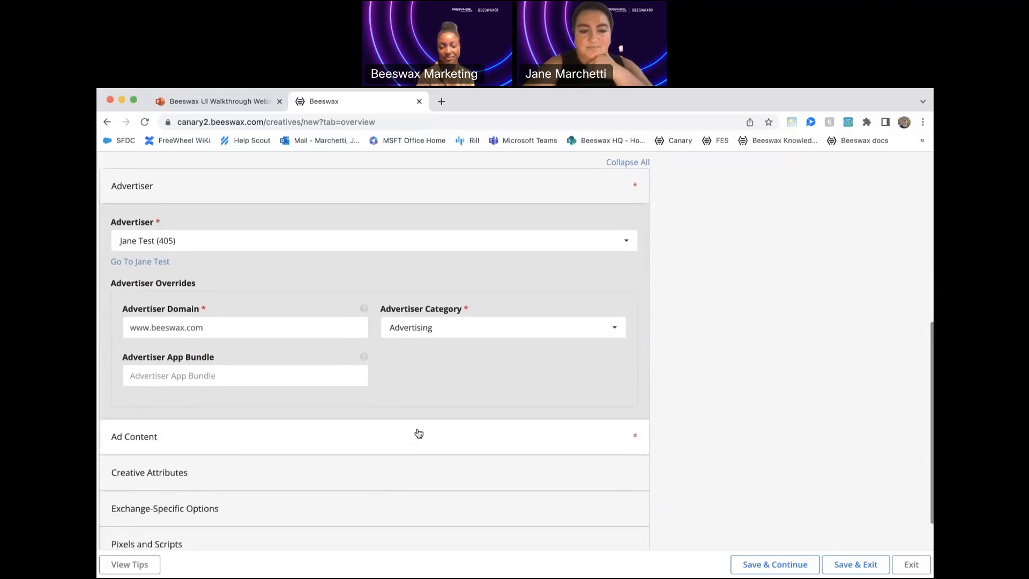
{"action": "left_click", "coordinate": [418, 443]}
{"action": "scroll", "coordinate": [686, 425], "scroll_direction": "down", "scroll_amount": 5}
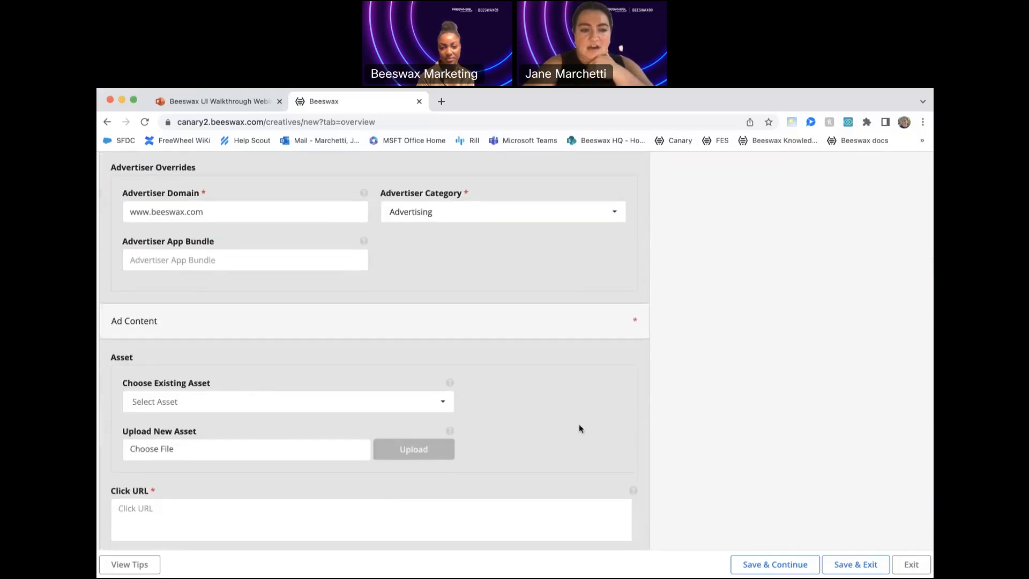
{"action": "scroll", "coordinate": [554, 435], "scroll_direction": "down", "scroll_amount": 2}
{"action": "scroll", "coordinate": [555, 437], "scroll_direction": "down", "scroll_amount": 1}
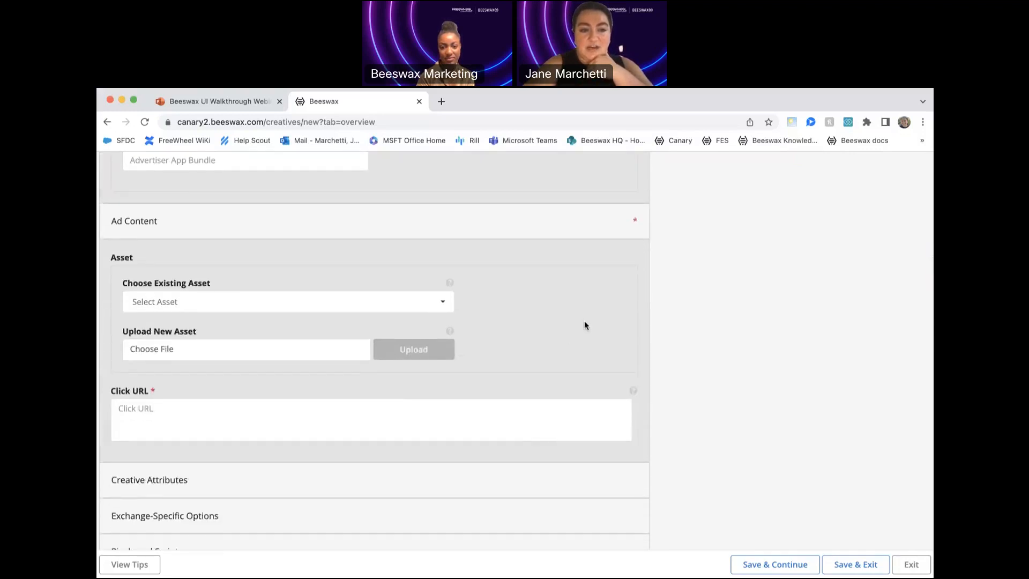
{"action": "left_click", "coordinate": [433, 311]}
{"action": "left_click", "coordinate": [720, 367]}
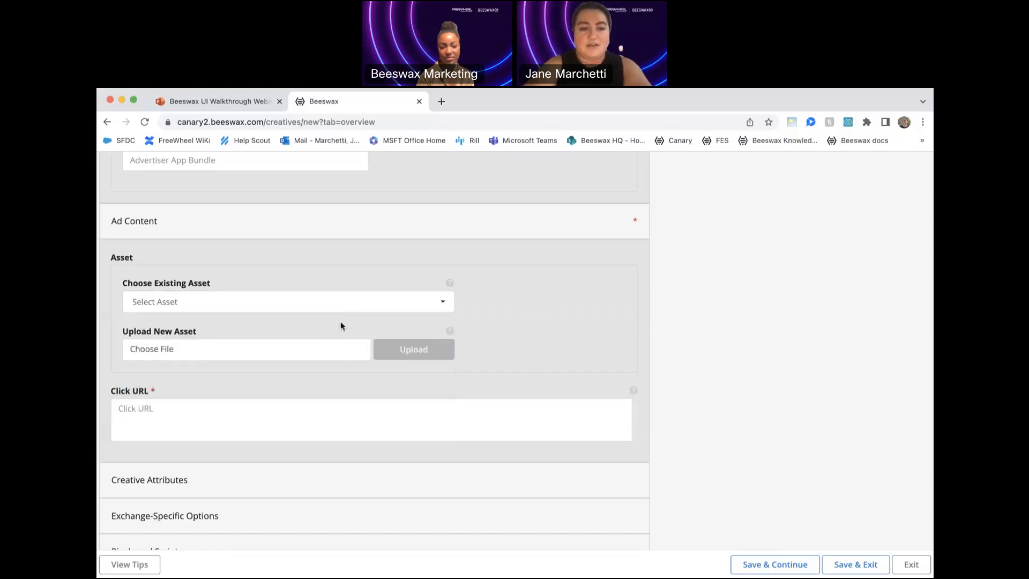
- Try to upload 300x250-demo-creative.jpg from the Desktop as a new asset for the creative
{"action": "left_click", "coordinate": [321, 347]}
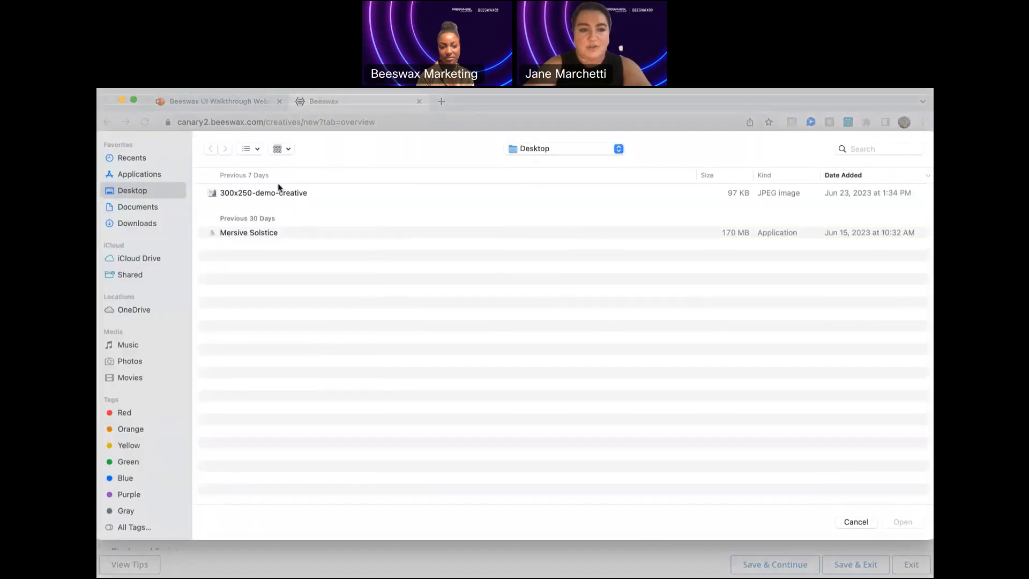
{"action": "left_click", "coordinate": [275, 194]}
{"action": "left_click", "coordinate": [904, 522]}
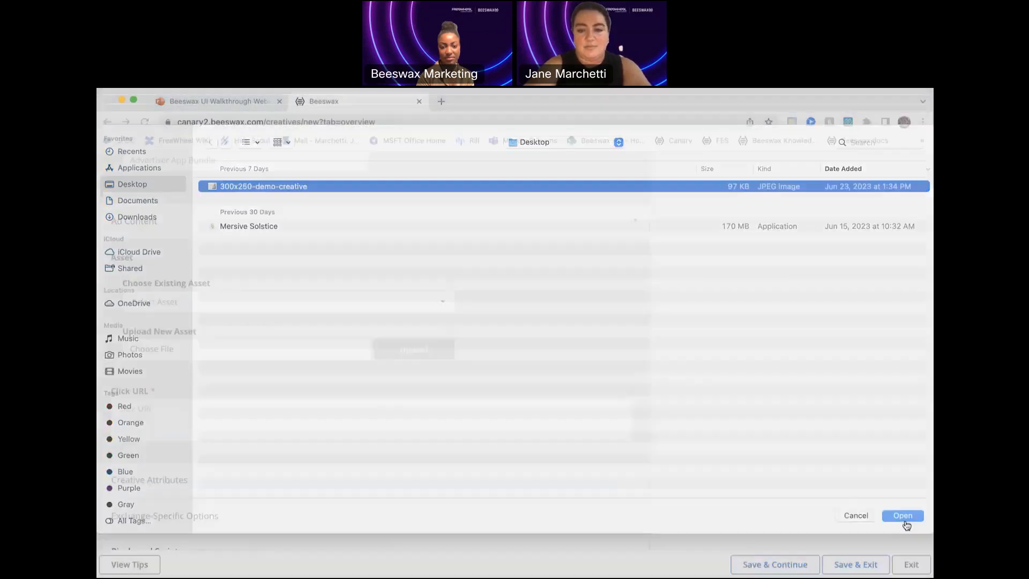
{"action": "left_click", "coordinate": [402, 354]}
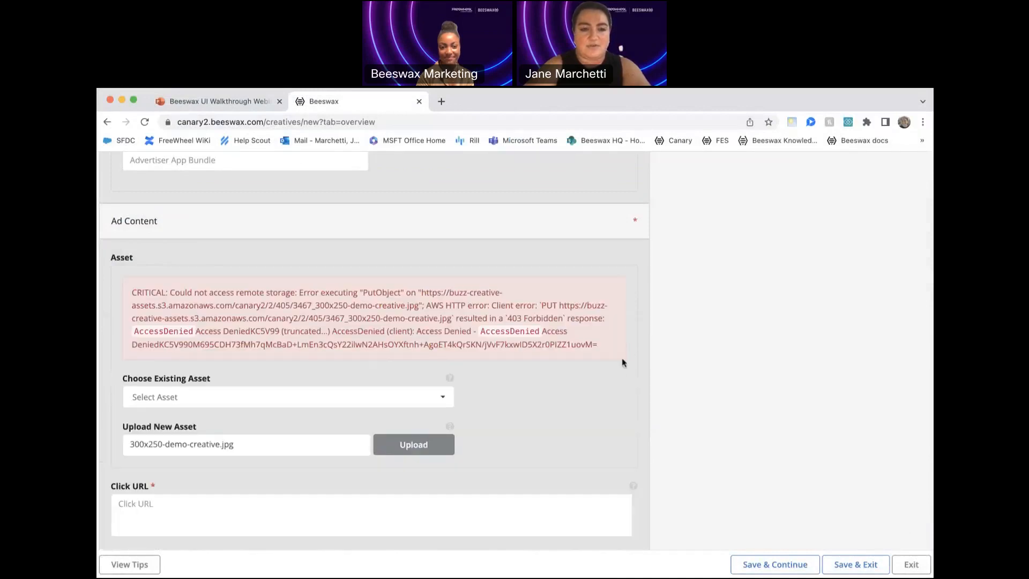
- Choose the existing asset 1358_test300x300.png for the creative
{"action": "scroll", "coordinate": [619, 367], "scroll_direction": "down", "scroll_amount": 3}
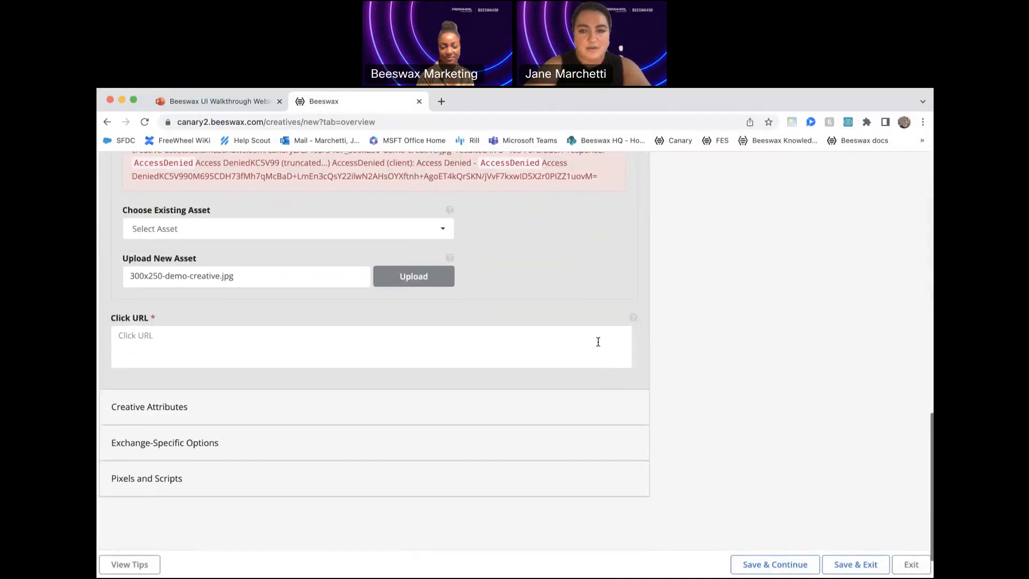
{"action": "left_click", "coordinate": [397, 231]}
{"action": "left_click", "coordinate": [335, 256]}
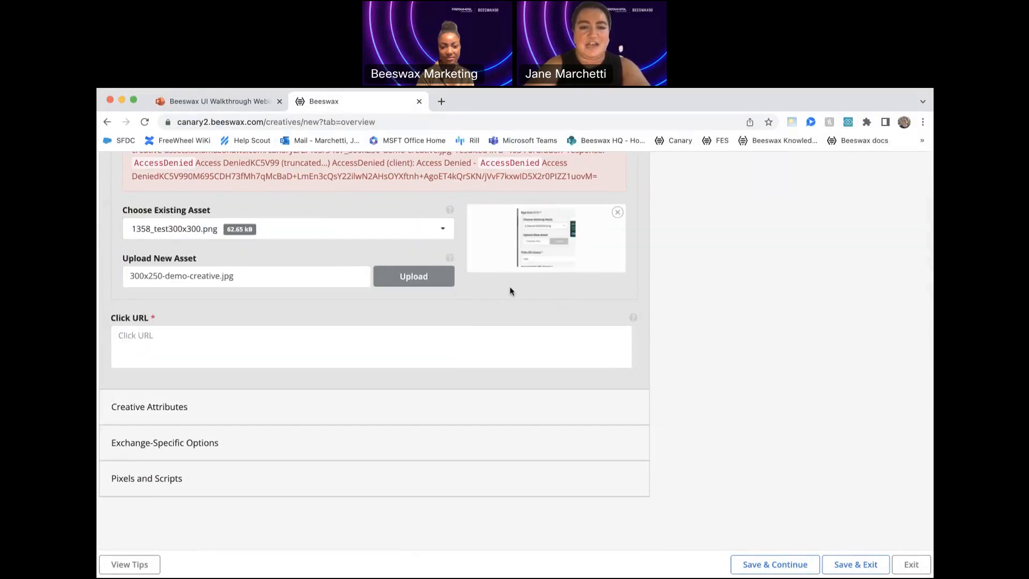
{"action": "scroll", "coordinate": [733, 387], "scroll_direction": "down", "scroll_amount": 1}
{"action": "left_click", "coordinate": [572, 308]}
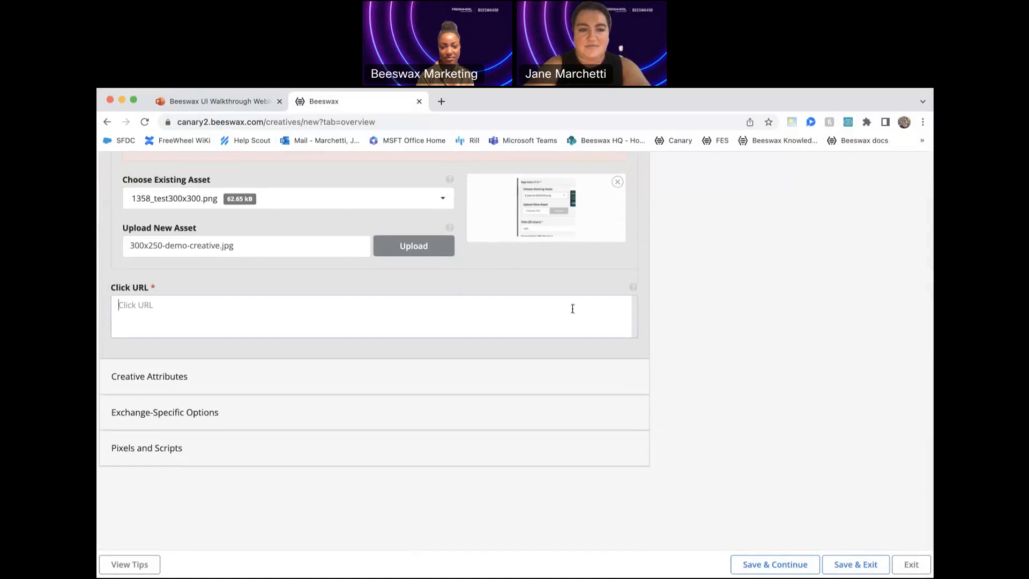
{"action": "type", "text": "www.beeswa"}
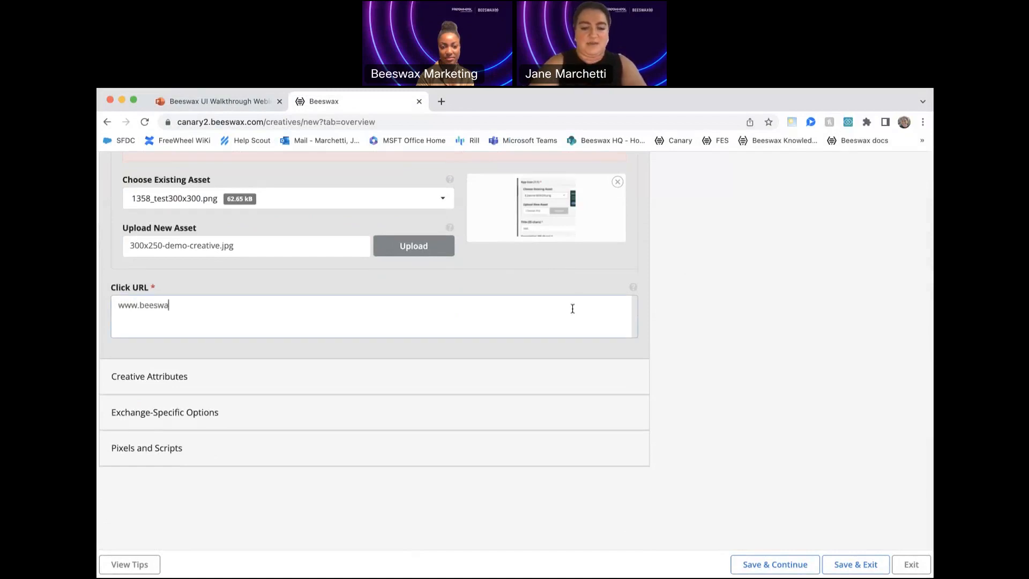
{"action": "type", "text": "x.com"}
{"action": "left_click", "coordinate": [782, 359]}
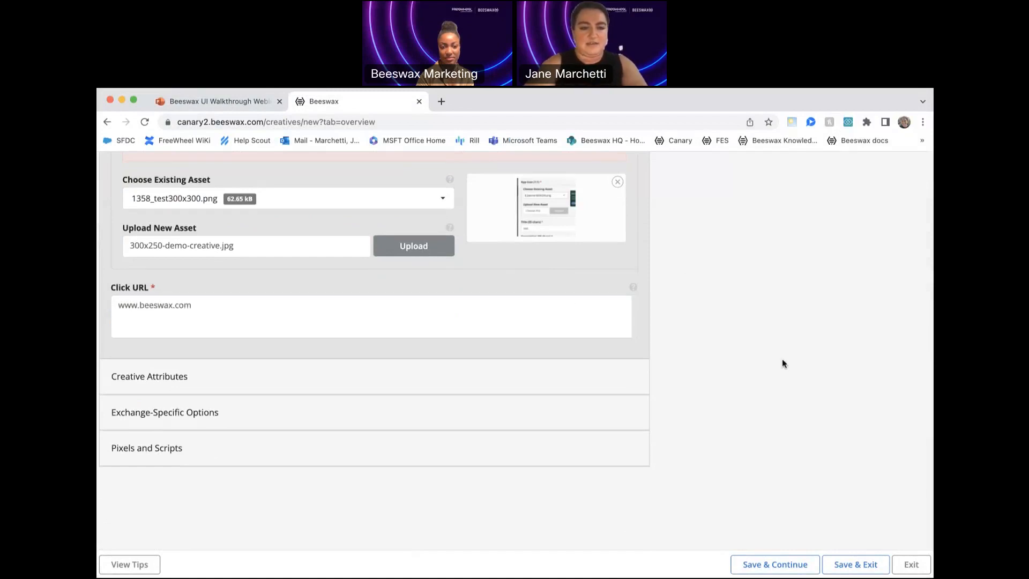
- Expand the Creative Attributes, Exchange-Specific Options and Pixels and Scripts sections to review their settings
{"action": "left_click", "coordinate": [467, 382]}
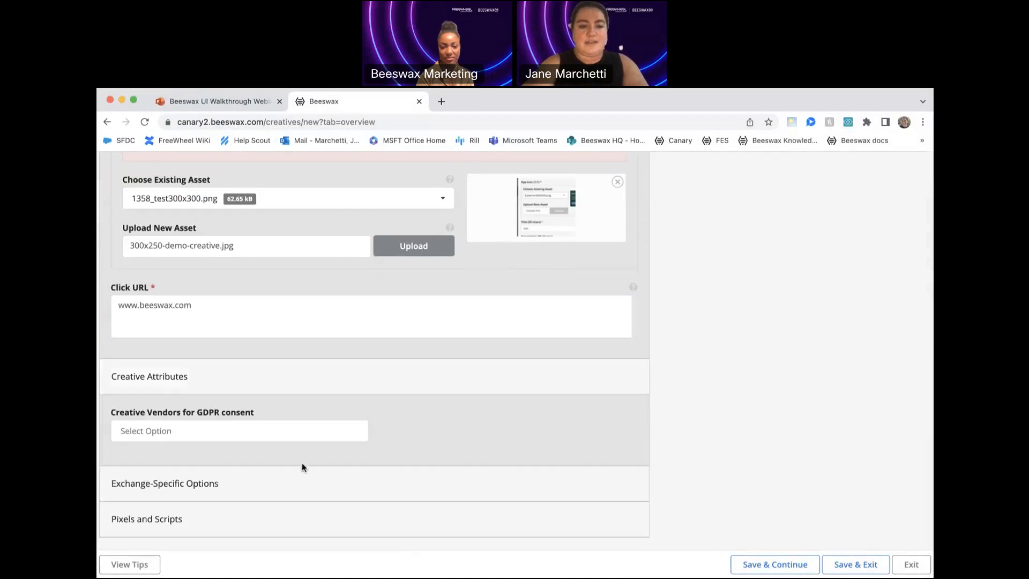
{"action": "scroll", "coordinate": [379, 430], "scroll_direction": "down", "scroll_amount": 2}
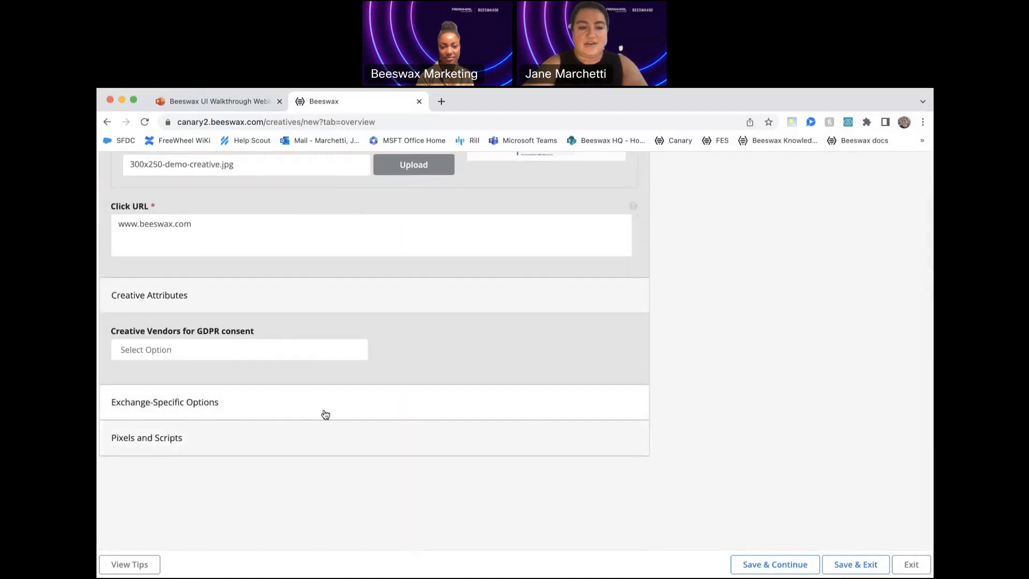
{"action": "left_click", "coordinate": [362, 409]}
{"action": "scroll", "coordinate": [482, 396], "scroll_direction": "down", "scroll_amount": 4}
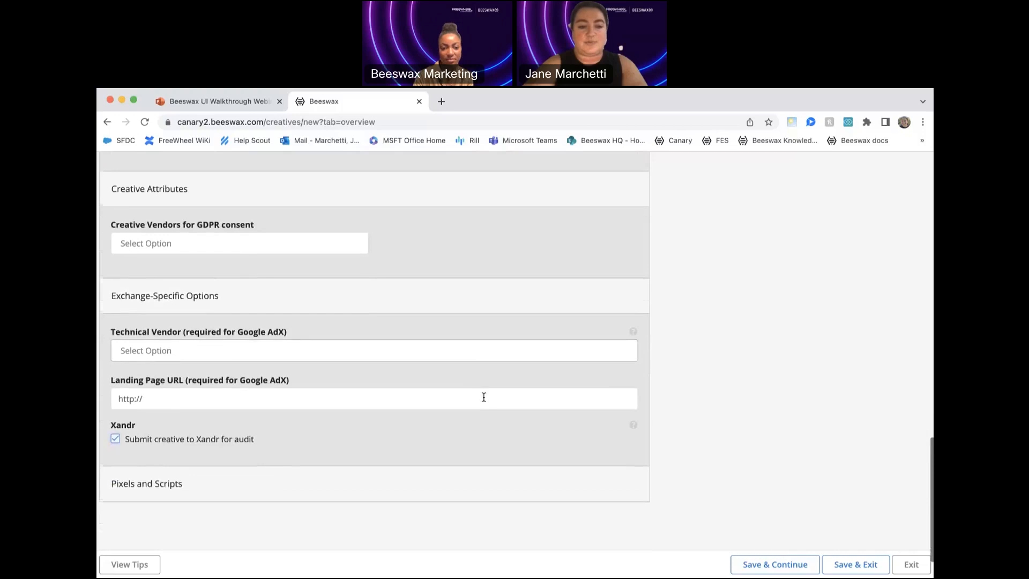
{"action": "left_click", "coordinate": [418, 452]}
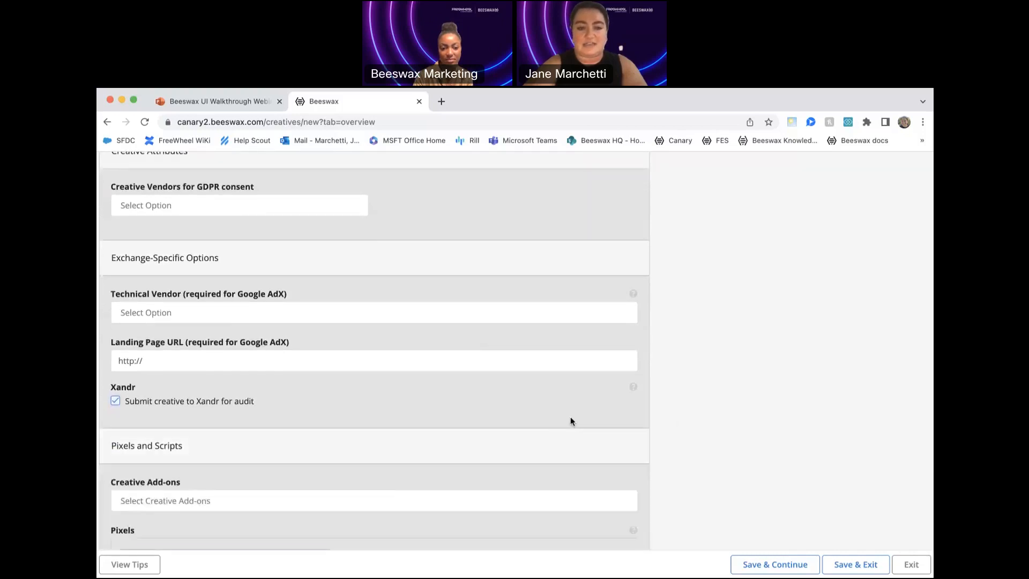
- Save the new creative's overview, continue to its line item associations and check the line item selector
{"action": "scroll", "coordinate": [696, 424], "scroll_direction": "down", "scroll_amount": 1}
{"action": "scroll", "coordinate": [696, 423], "scroll_direction": "down", "scroll_amount": 5}
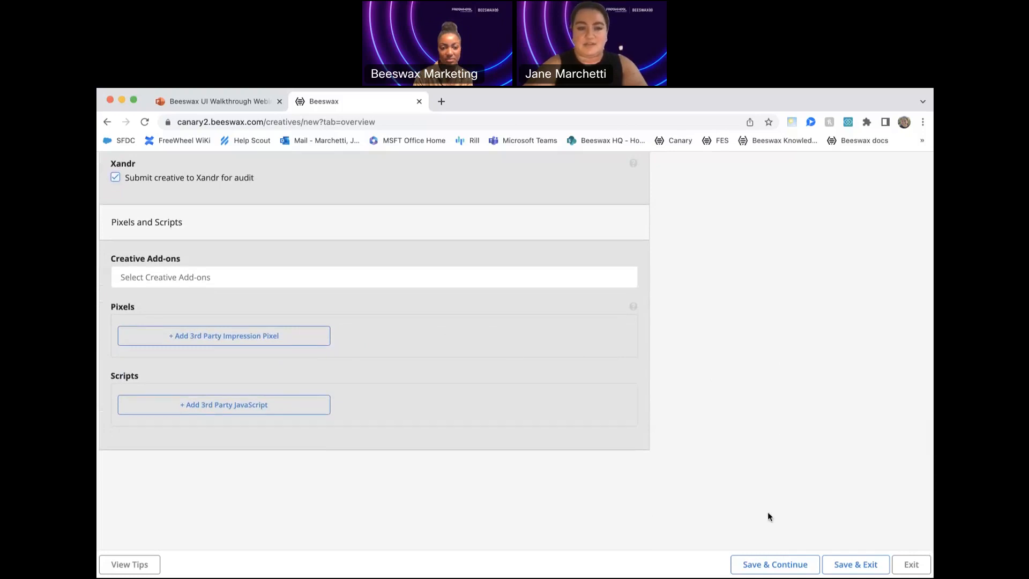
{"action": "left_click", "coordinate": [787, 564]}
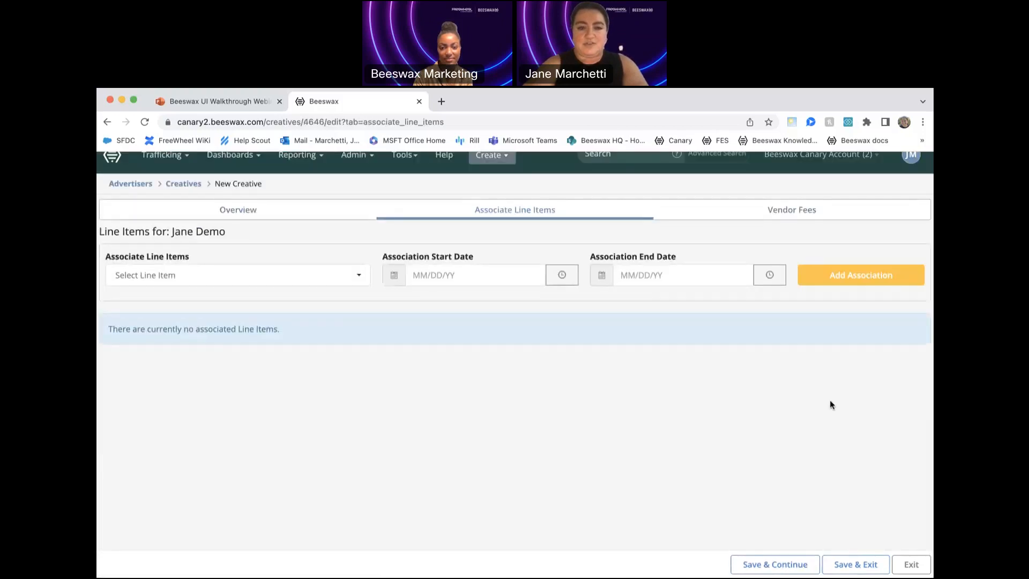
{"action": "left_click", "coordinate": [341, 279]}
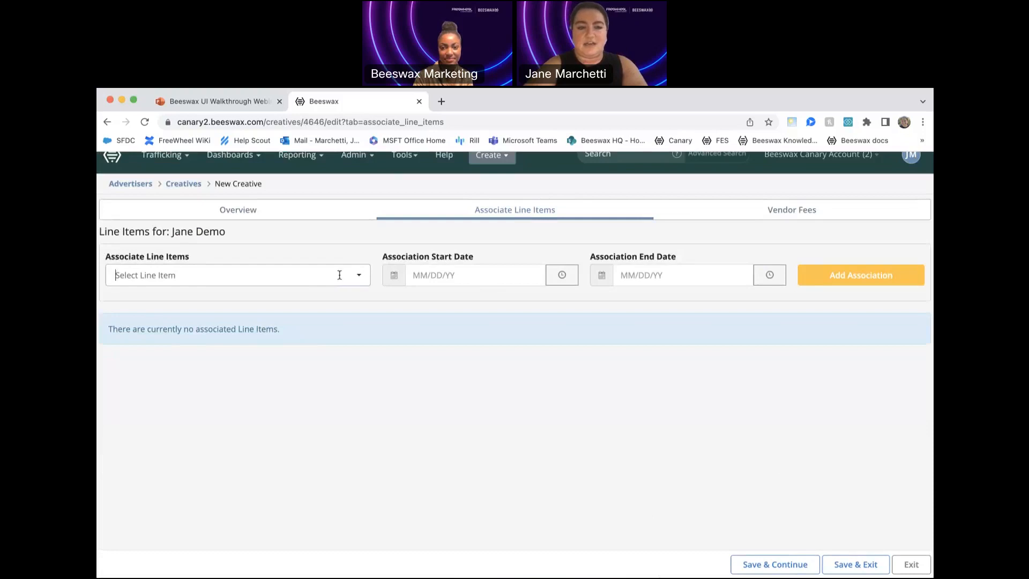
{"action": "left_click", "coordinate": [346, 244]}
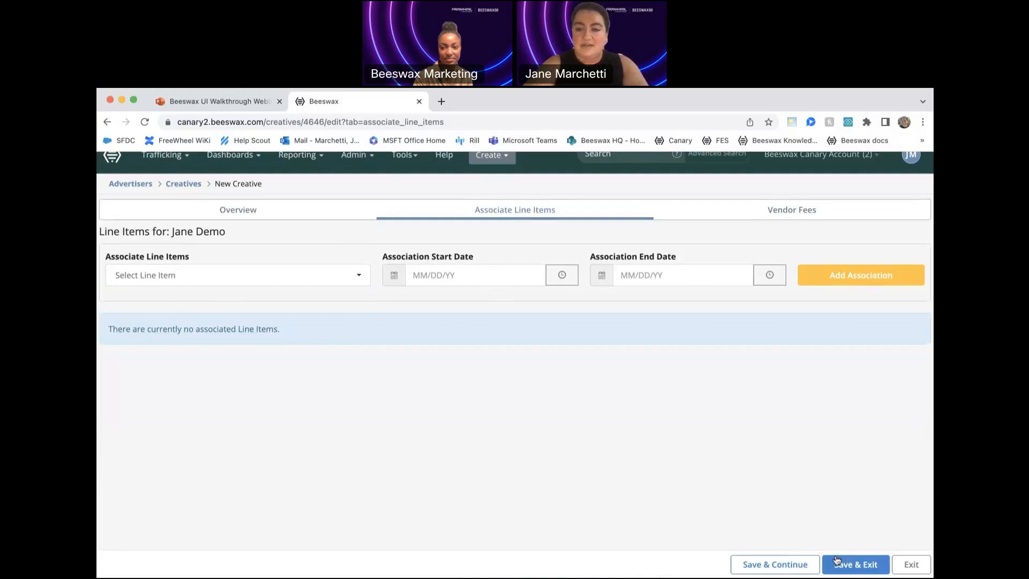
- Continue to the creative's vendor fees, then save and exit the creative without adding any fee
{"action": "left_click", "coordinate": [803, 567]}
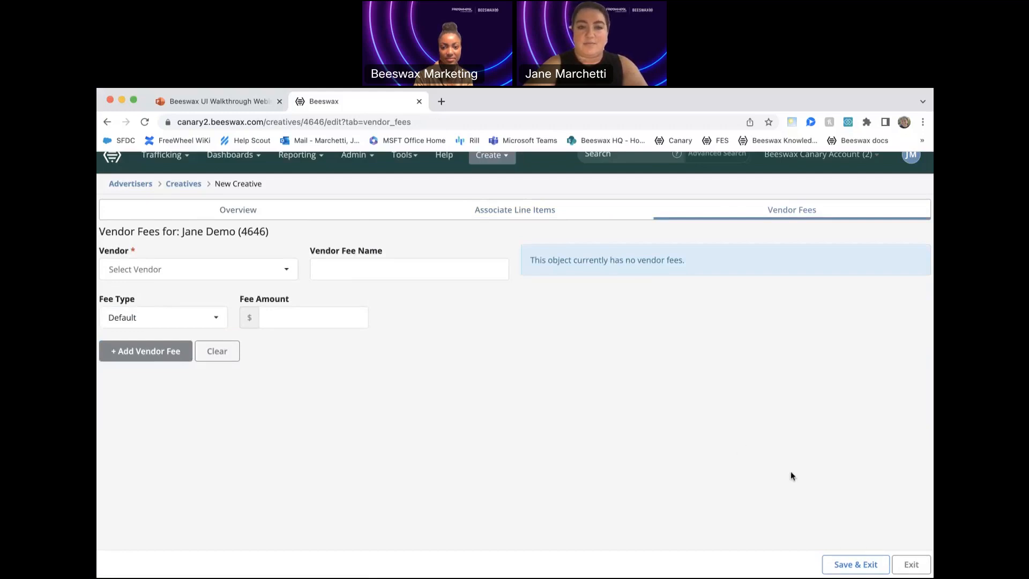
{"action": "left_click", "coordinate": [871, 564]}
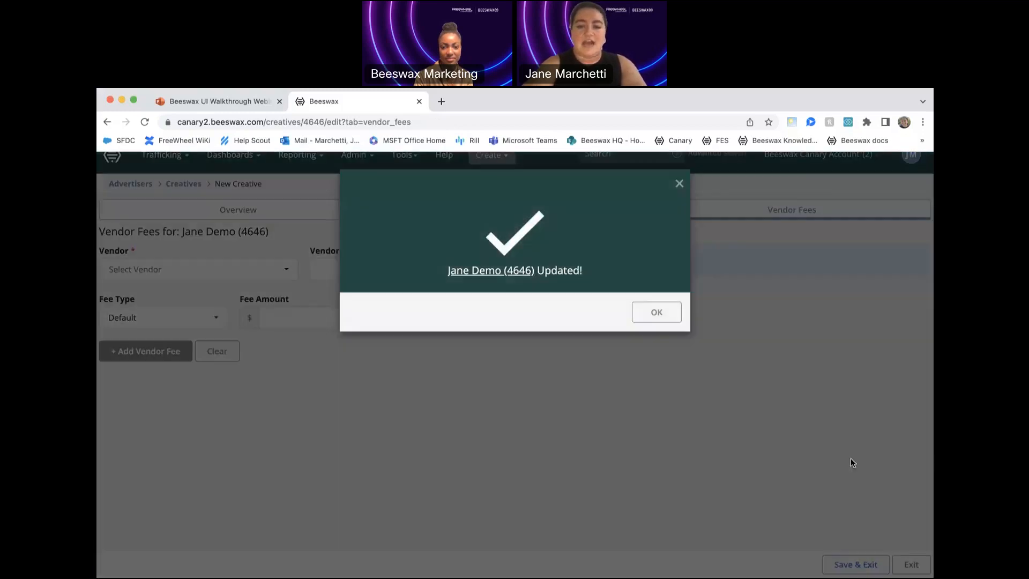
{"action": "left_click", "coordinate": [657, 312]}
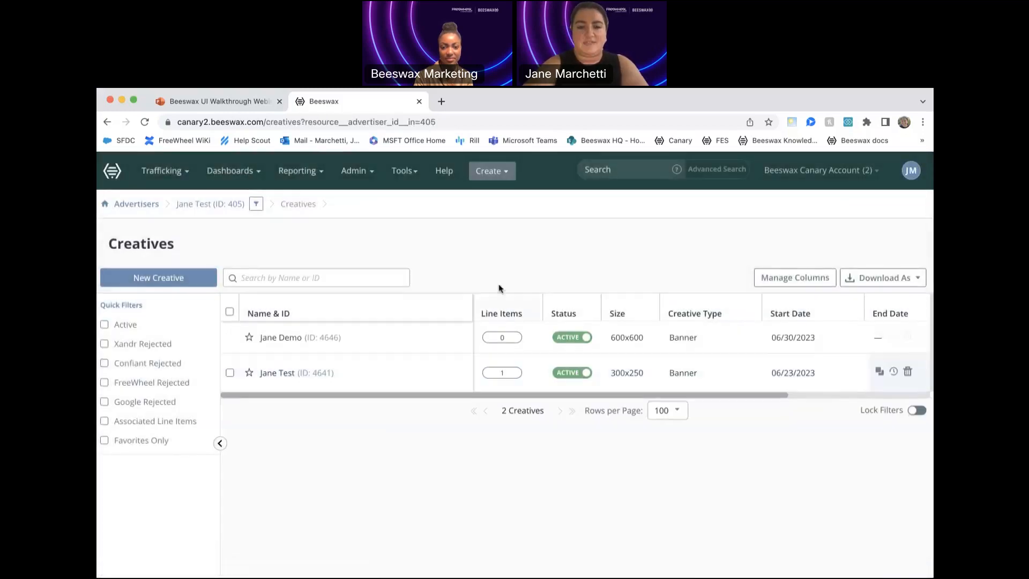
- Open the campaigns of the Jane Test advertiser and start a new campaign
{"action": "left_click", "coordinate": [161, 171]}
{"action": "left_click", "coordinate": [182, 209]}
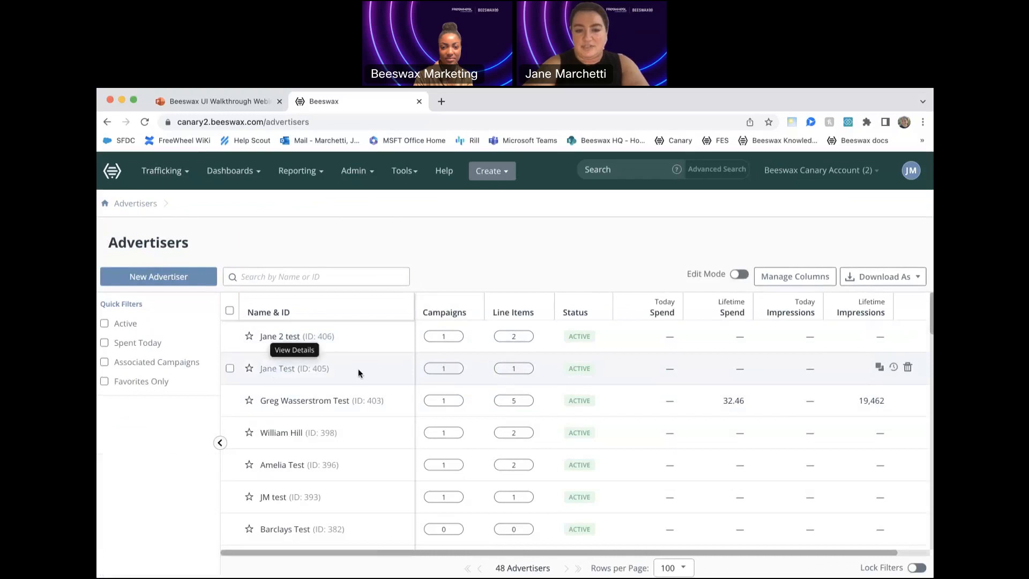
{"action": "left_click", "coordinate": [442, 370]}
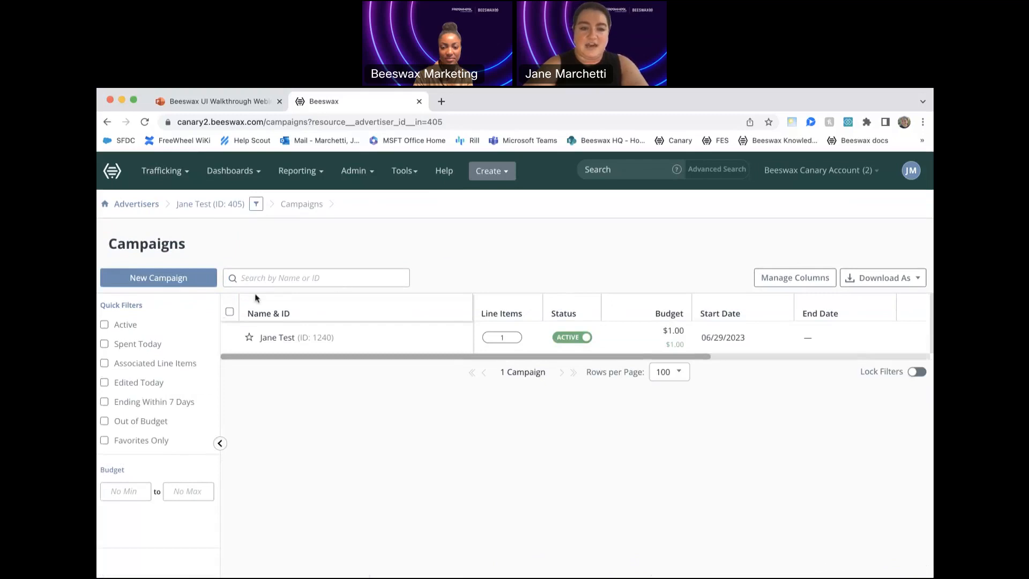
{"action": "left_click", "coordinate": [178, 277]}
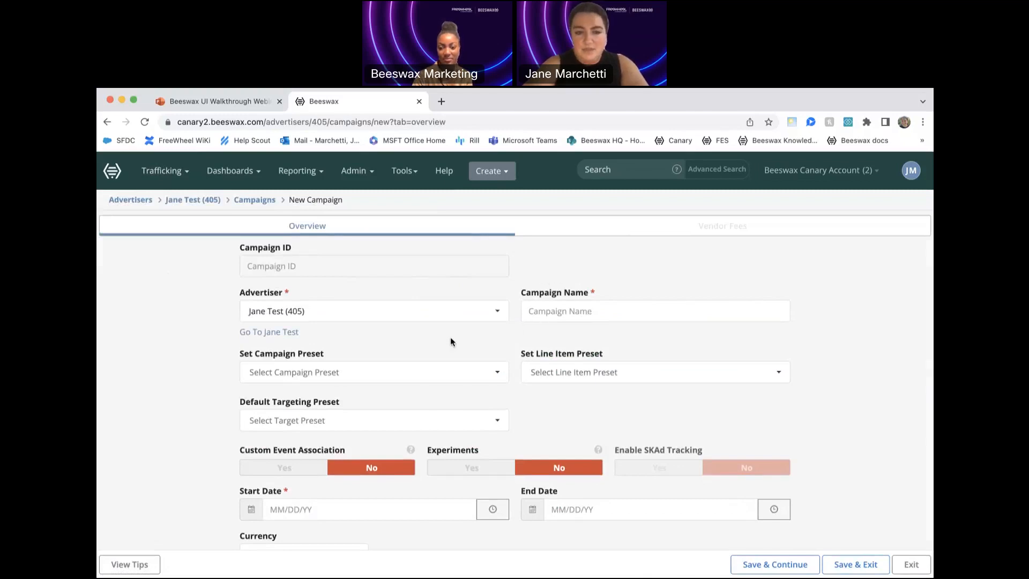
- Name the new campaign Jane Test 3
{"action": "scroll", "coordinate": [578, 335], "scroll_direction": "down", "scroll_amount": 1}
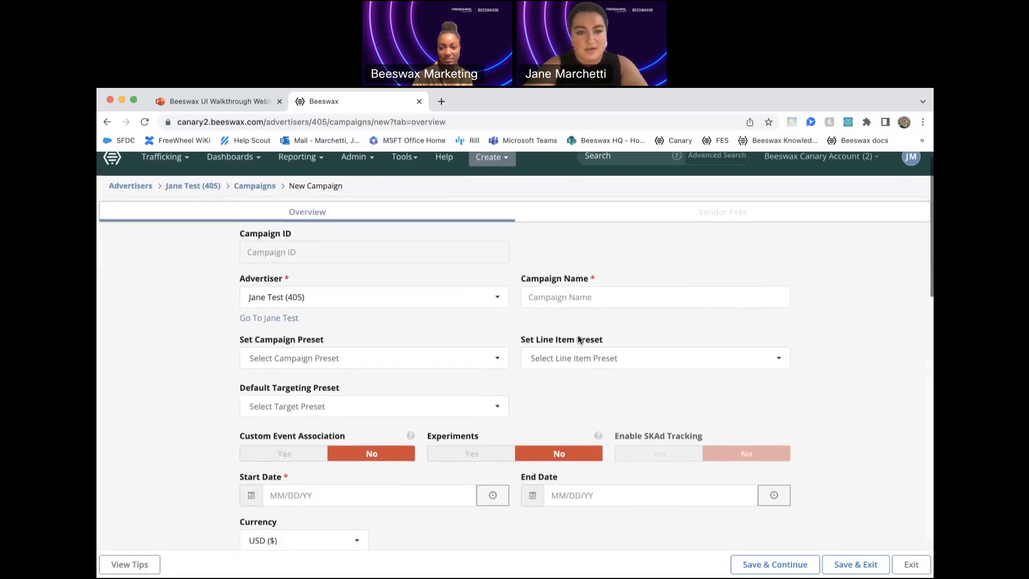
{"action": "left_click", "coordinate": [593, 299]}
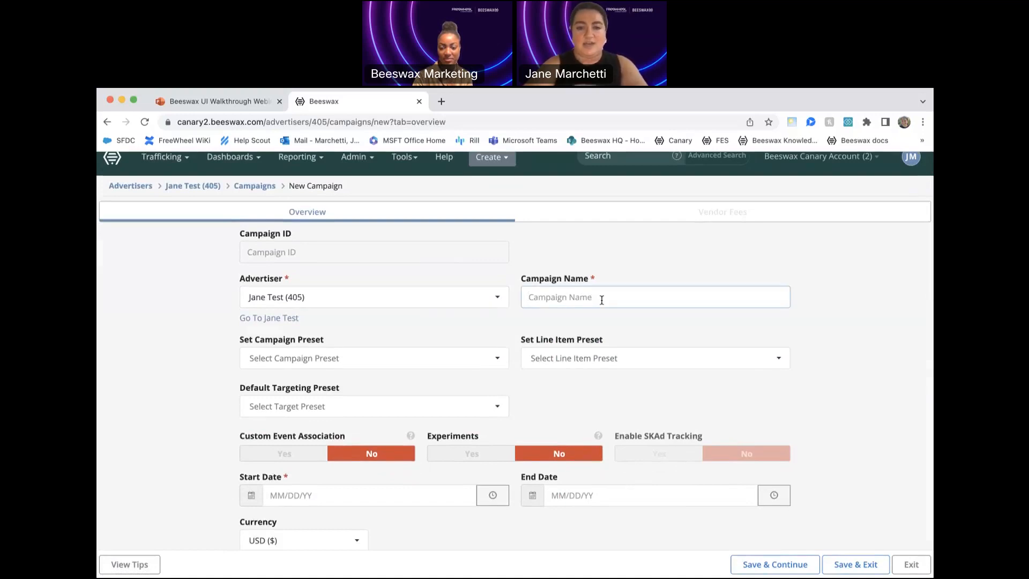
{"action": "type", "text": "Jane Test"}
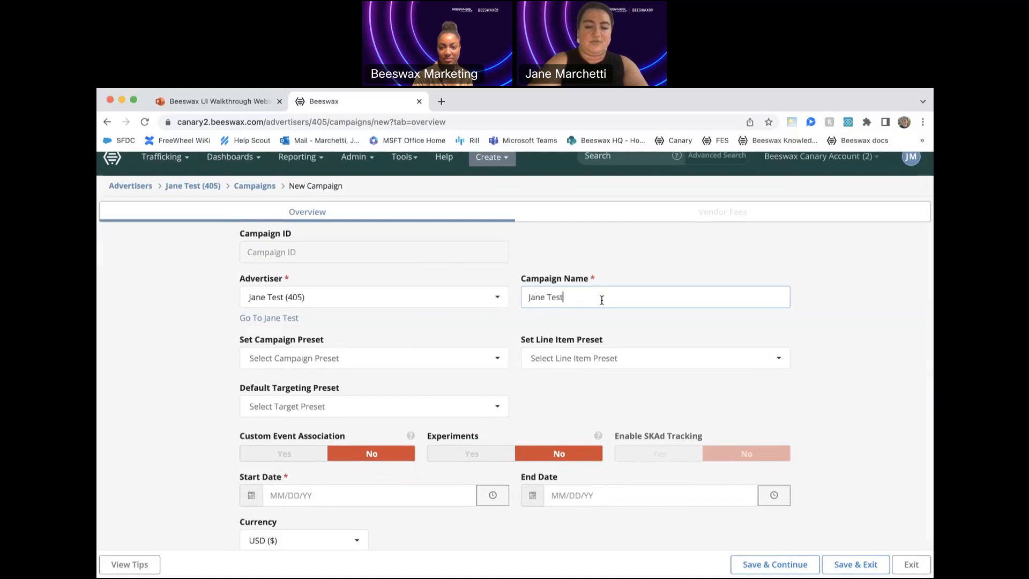
{"action": "type", "text": " 3"}
{"action": "left_click", "coordinate": [848, 346]}
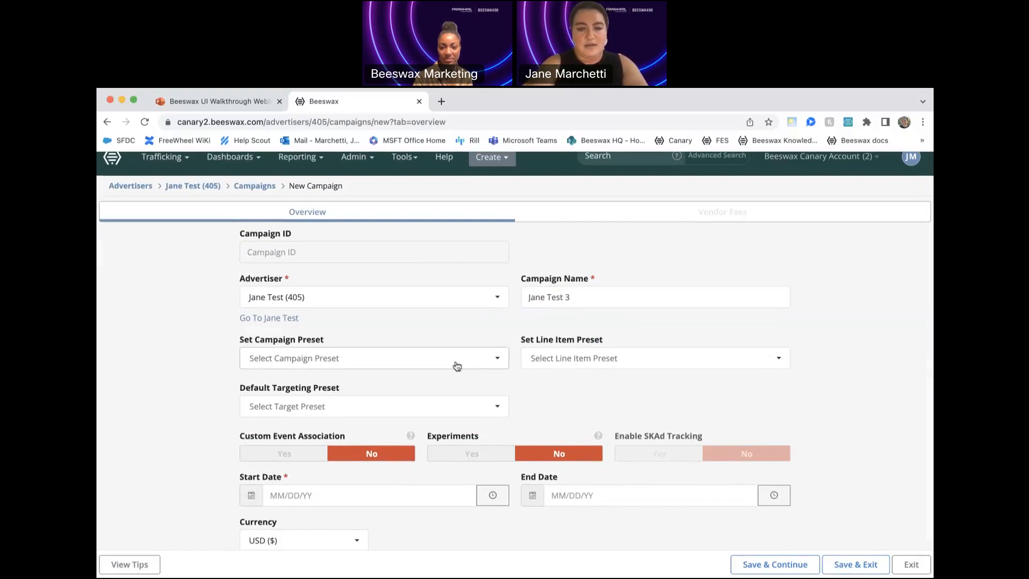
- Set the campaign's start date to 06/30/23
{"action": "scroll", "coordinate": [526, 379], "scroll_direction": "down", "scroll_amount": 3}
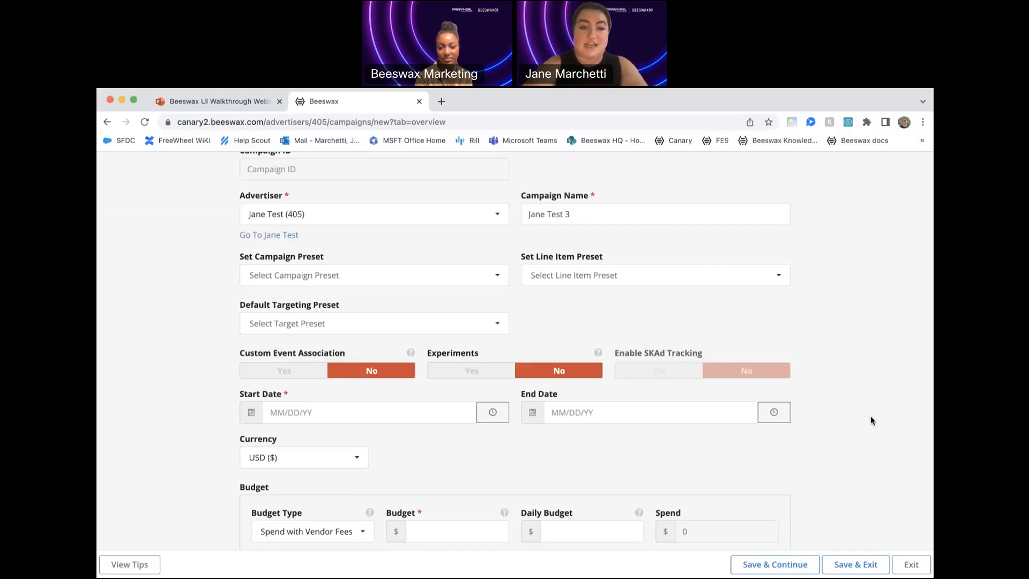
{"action": "scroll", "coordinate": [834, 477], "scroll_direction": "down", "scroll_amount": 1}
{"action": "scroll", "coordinate": [835, 479], "scroll_direction": "down", "scroll_amount": 5}
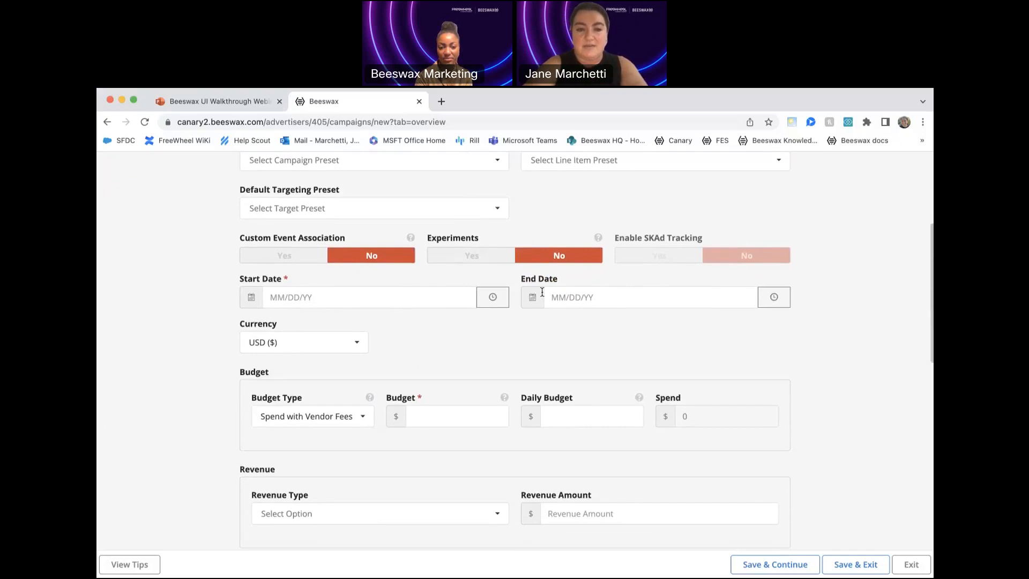
{"action": "left_click", "coordinate": [366, 298]}
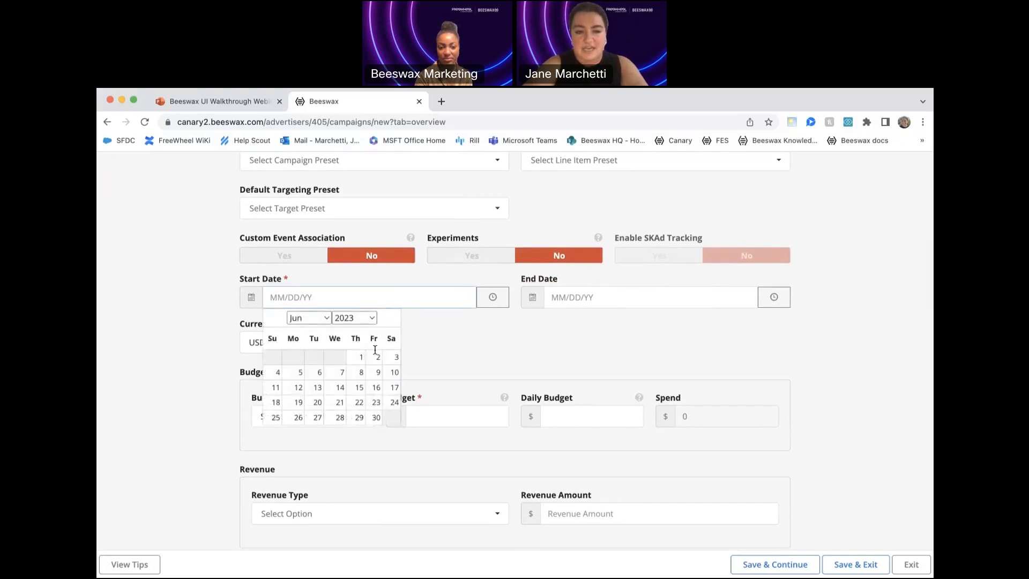
{"action": "left_click", "coordinate": [376, 417]}
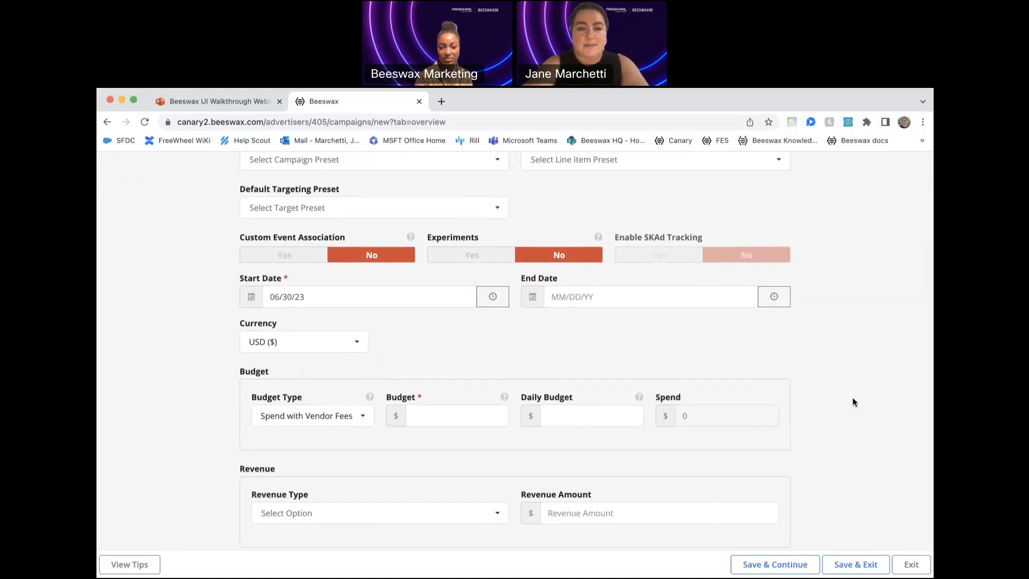
- Set the campaign's budget type to Spend with a budget of $1, leaving the daily budget empty
{"action": "scroll", "coordinate": [852, 399], "scroll_direction": "down", "scroll_amount": 3}
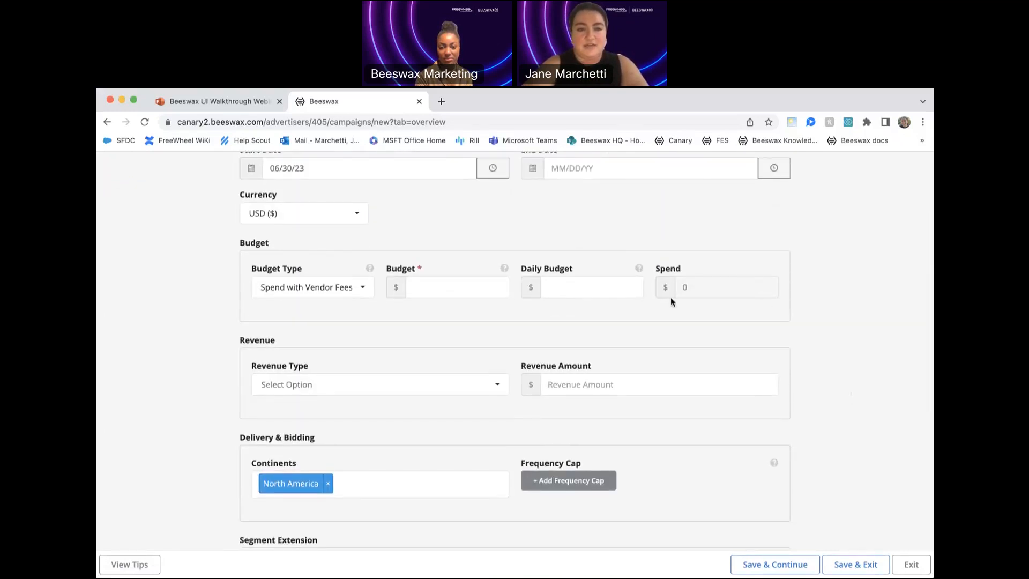
{"action": "scroll", "coordinate": [406, 386], "scroll_direction": "down", "scroll_amount": 1}
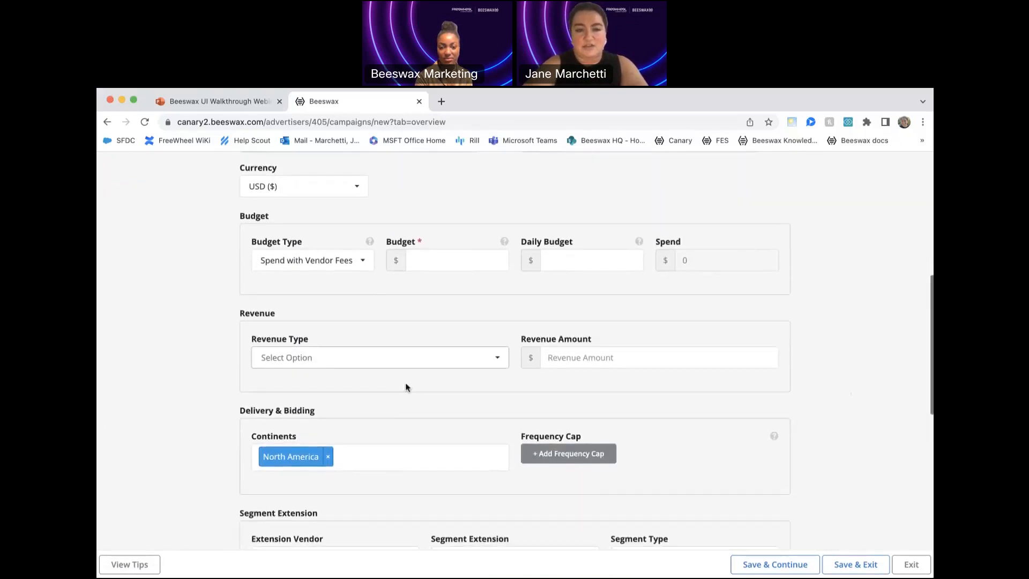
{"action": "left_click", "coordinate": [350, 262]}
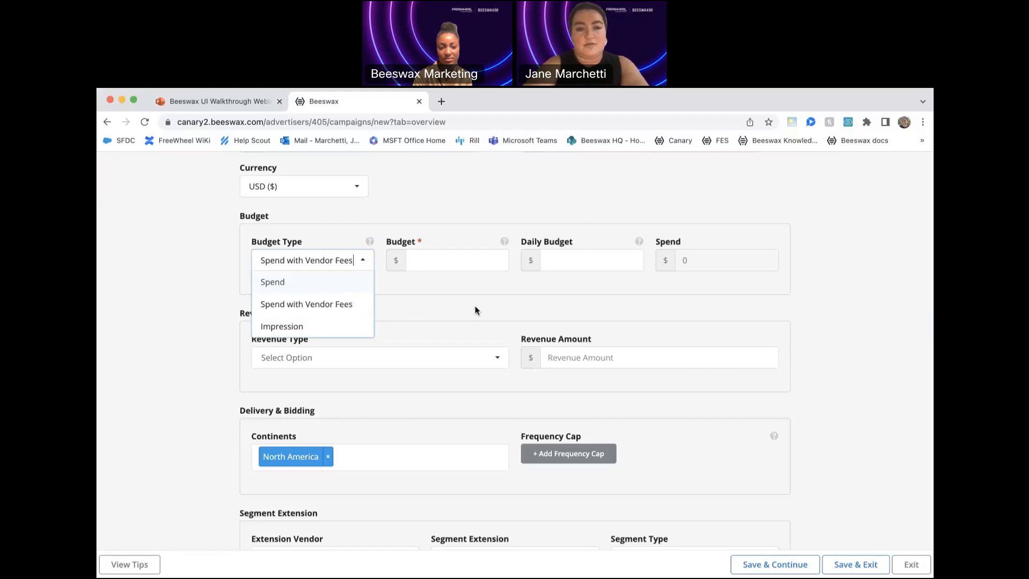
{"action": "left_click", "coordinate": [336, 284]}
{"action": "left_click", "coordinate": [446, 260]}
{"action": "type", "text": "1"}
{"action": "left_click", "coordinate": [583, 264]}
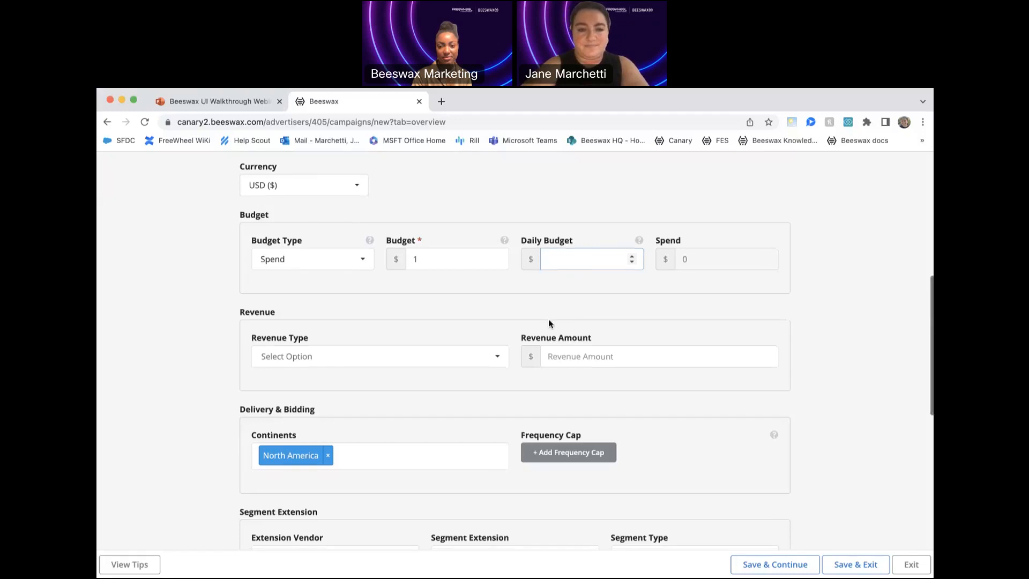
- Set the campaign's segment extension to the Extend with FreeWheel ID Network vendor, Household extension and All Segments type
{"action": "scroll", "coordinate": [548, 320], "scroll_direction": "down", "scroll_amount": 5}
{"action": "scroll", "coordinate": [548, 319], "scroll_direction": "down", "scroll_amount": 3}
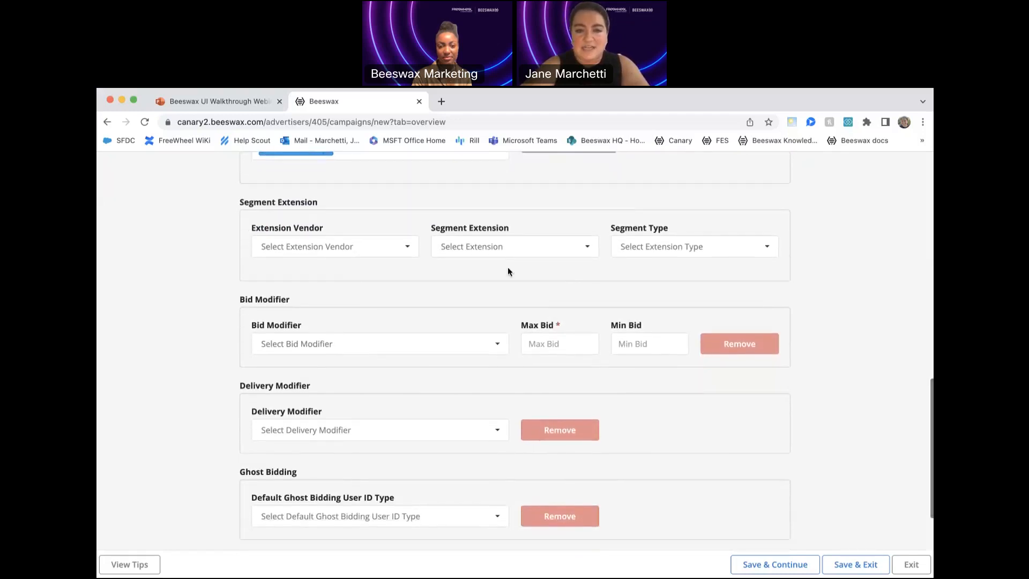
{"action": "scroll", "coordinate": [501, 263], "scroll_direction": "down", "scroll_amount": 1}
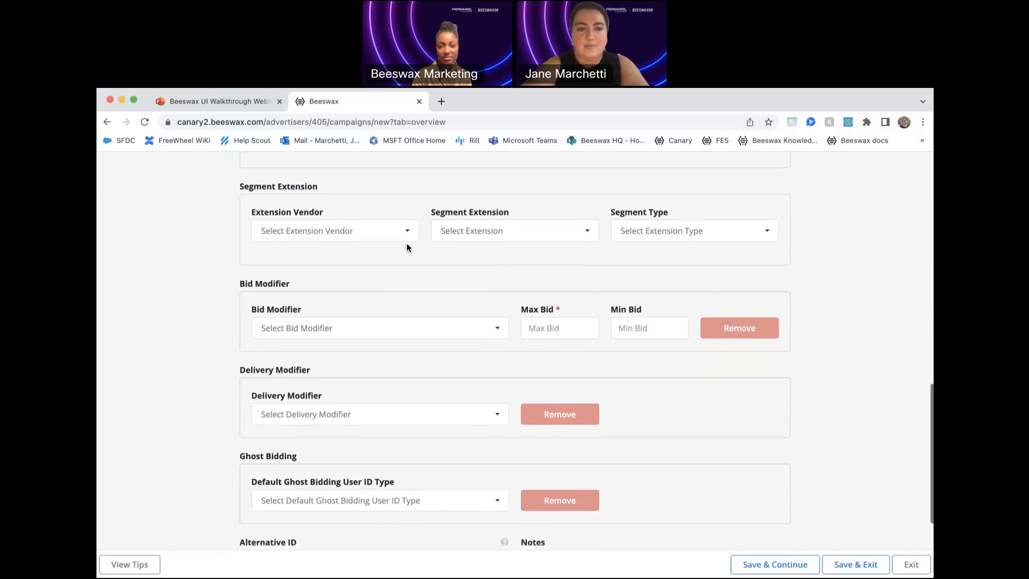
{"action": "left_click", "coordinate": [369, 230]}
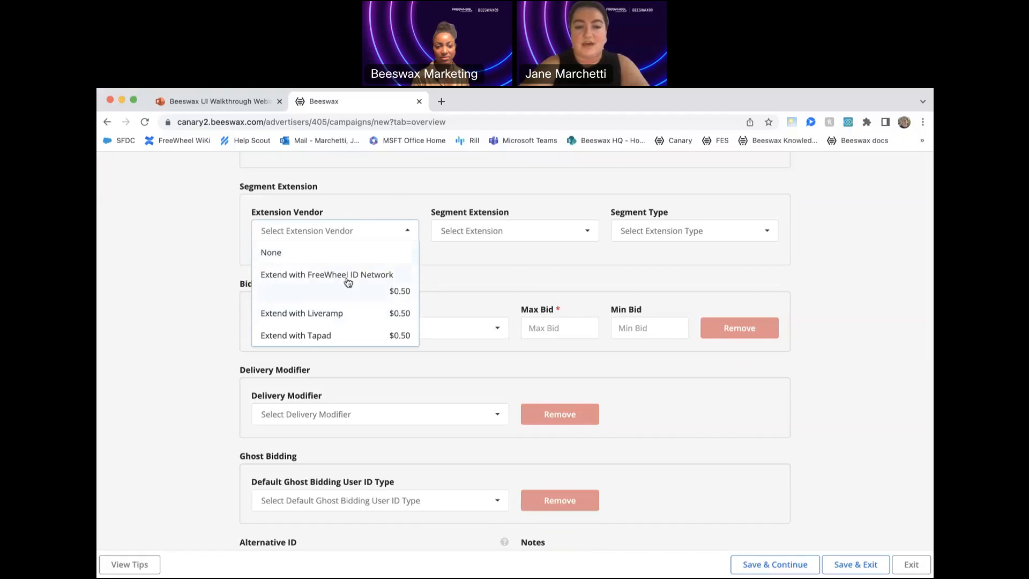
{"action": "left_click", "coordinate": [187, 258]}
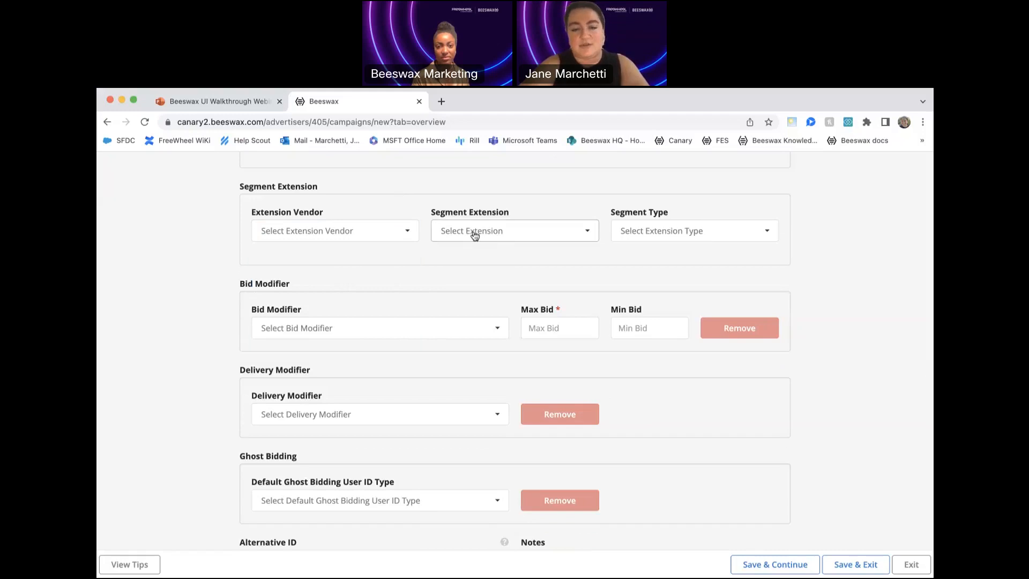
{"action": "left_click", "coordinate": [409, 233]}
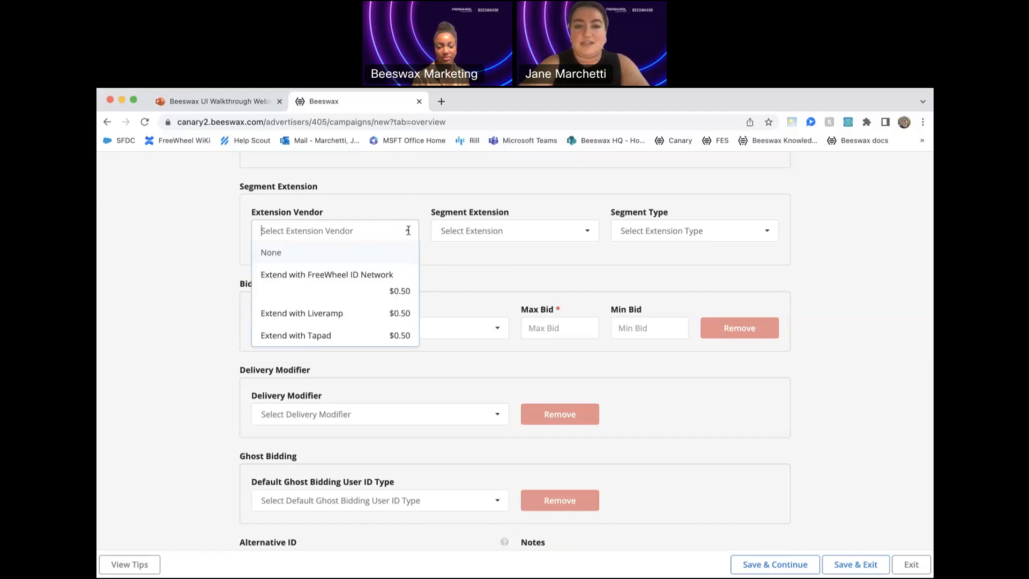
{"action": "left_click", "coordinate": [382, 278]}
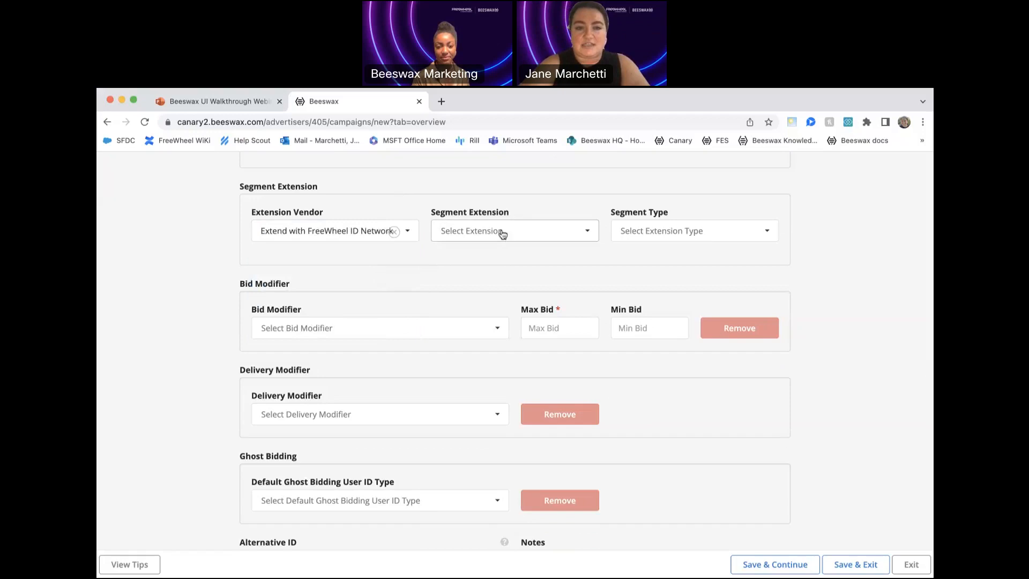
{"action": "left_click", "coordinate": [503, 234]}
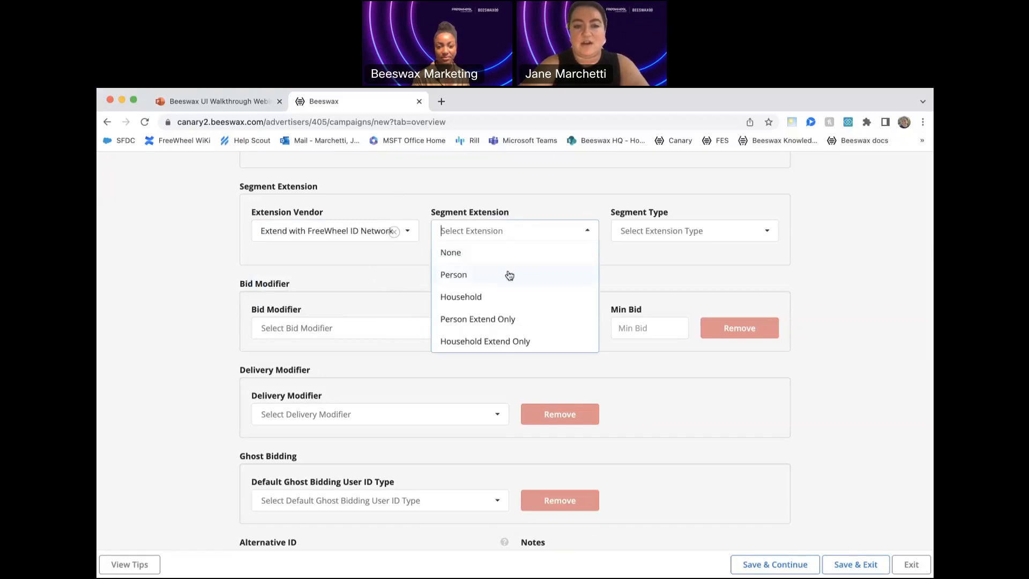
{"action": "left_click", "coordinate": [509, 295]}
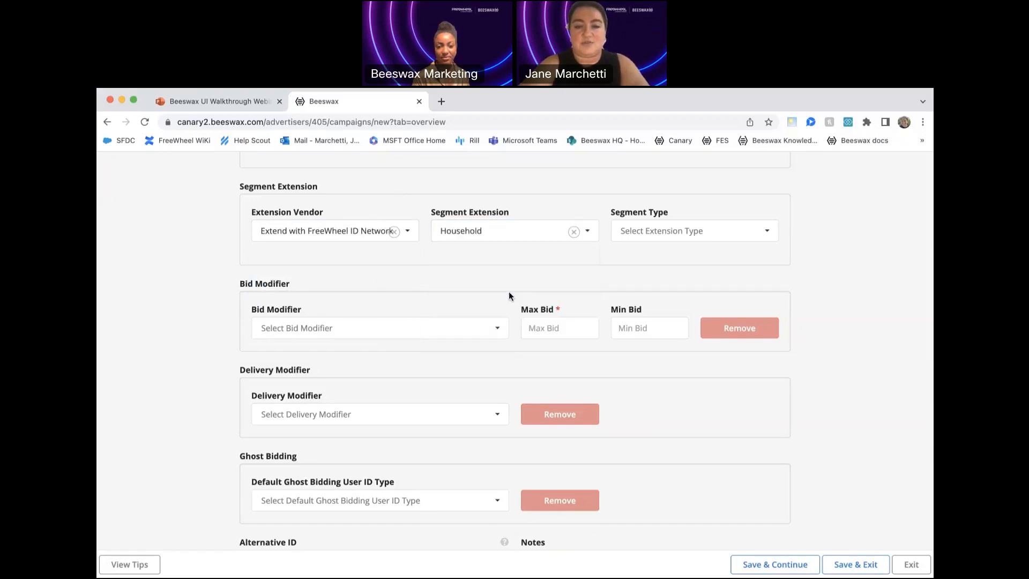
{"action": "left_click", "coordinate": [649, 236]}
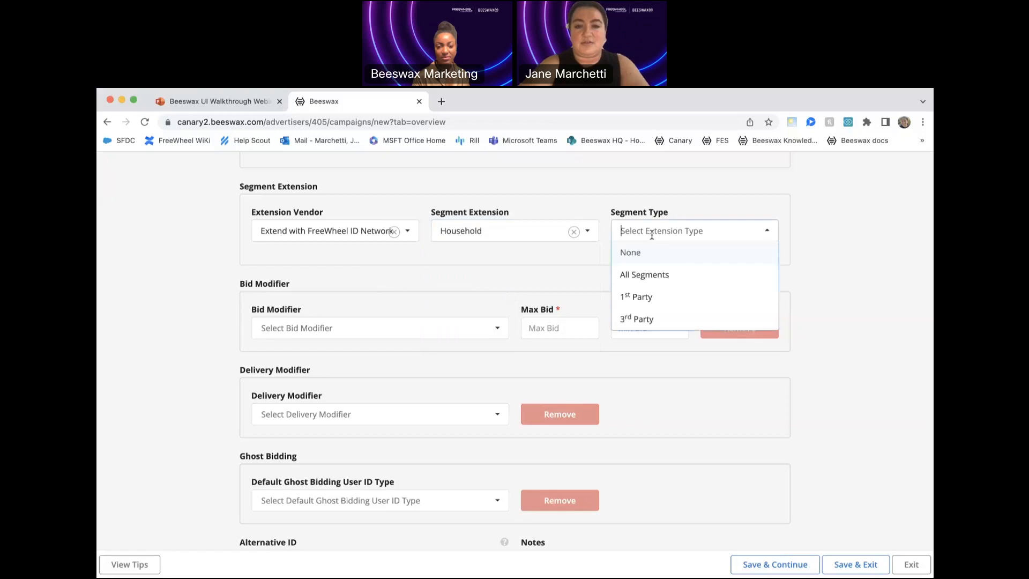
{"action": "left_click", "coordinate": [665, 279]}
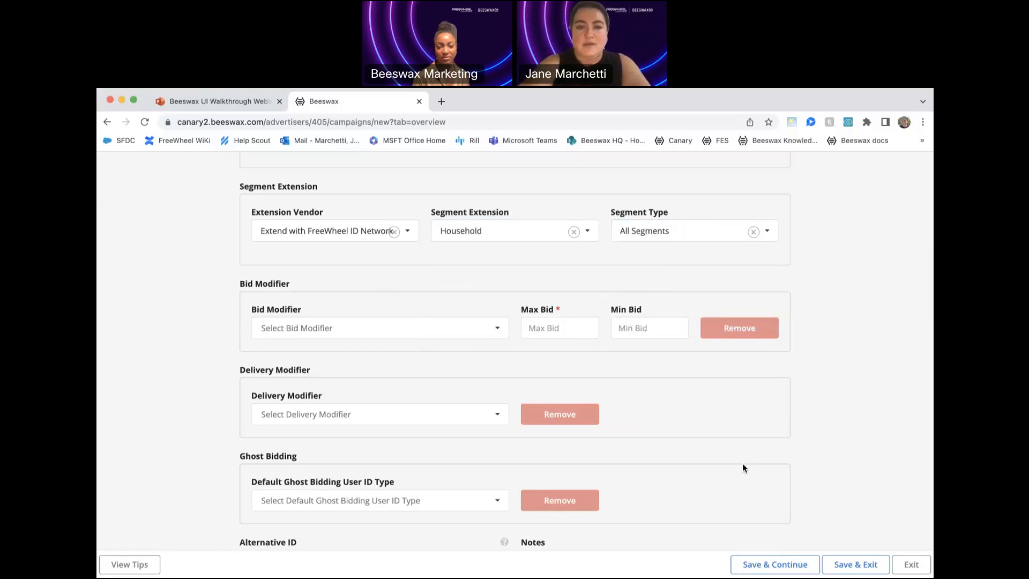
- Review the campaign's bid modifier, delivery modifier and default ghost bidding user ID type options
{"action": "scroll", "coordinate": [743, 466], "scroll_direction": "down", "scroll_amount": 3}
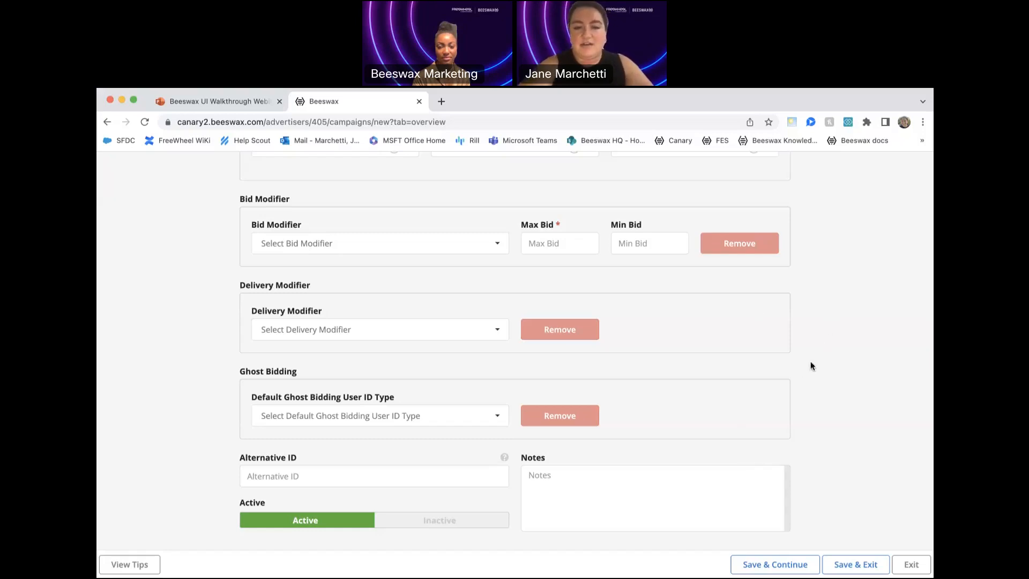
{"action": "scroll", "coordinate": [801, 391], "scroll_direction": "down", "scroll_amount": 2}
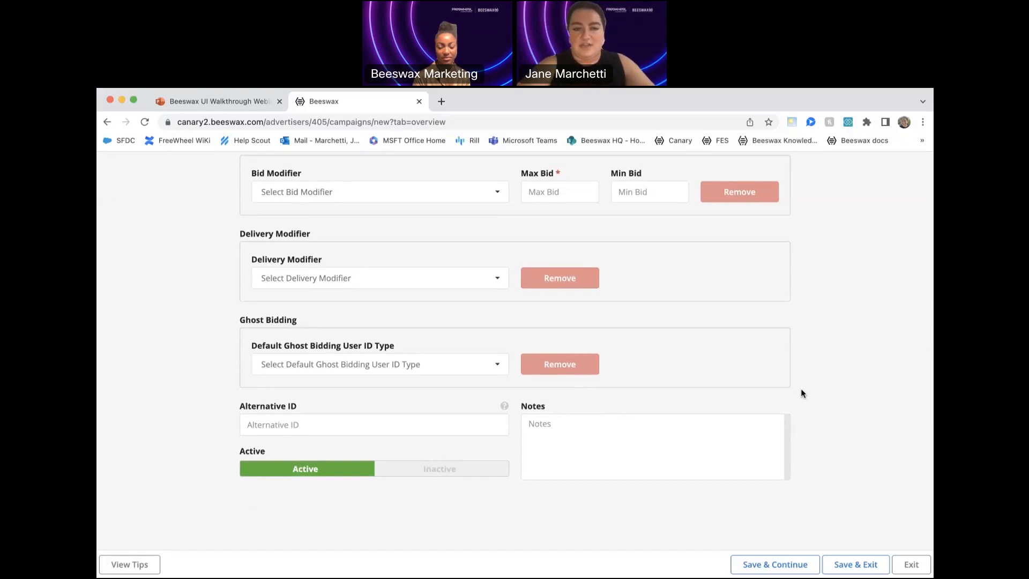
{"action": "scroll", "coordinate": [523, 333], "scroll_direction": "down", "scroll_amount": 1}
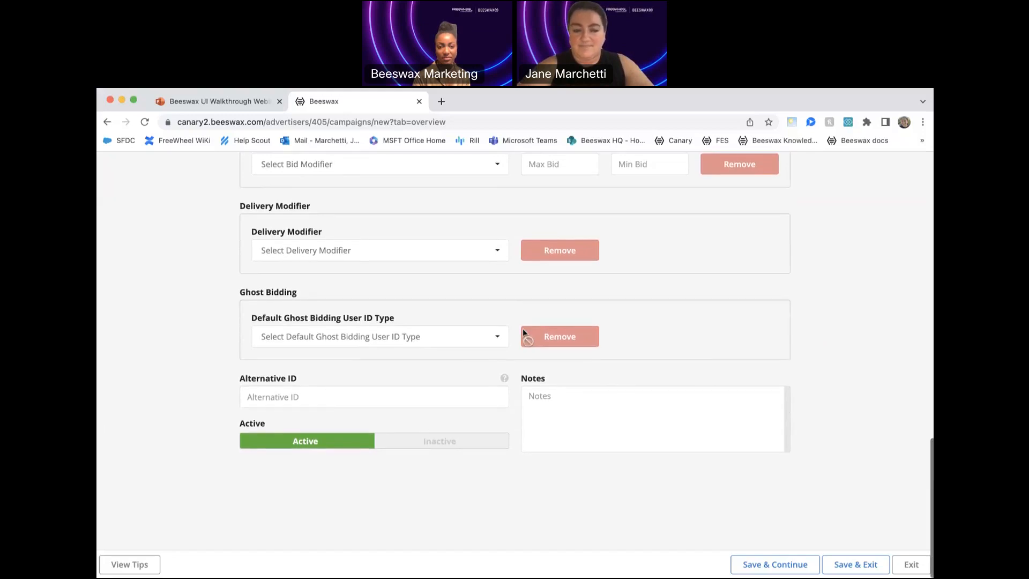
{"action": "left_click", "coordinate": [495, 338]}
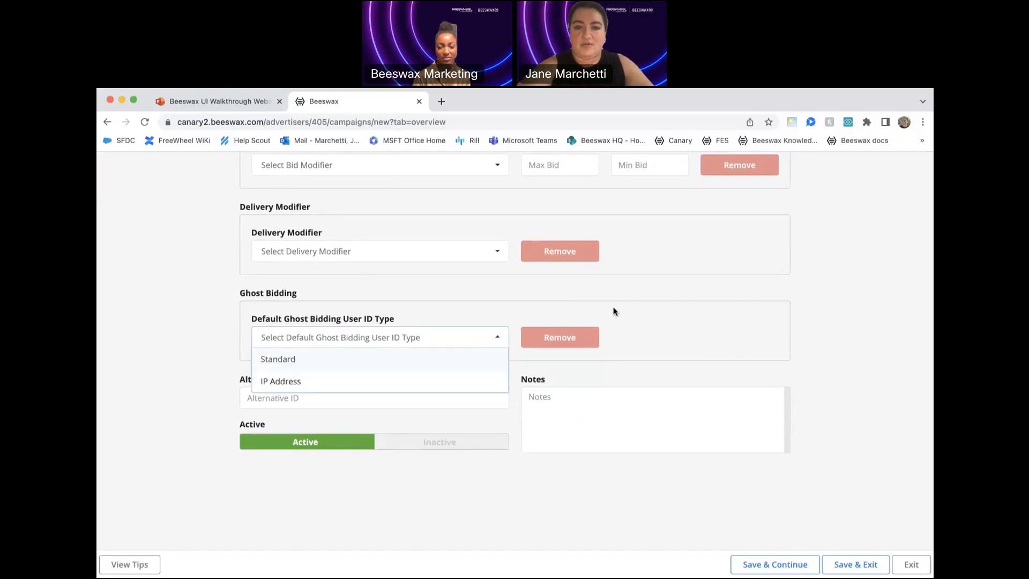
{"action": "left_click", "coordinate": [821, 374]}
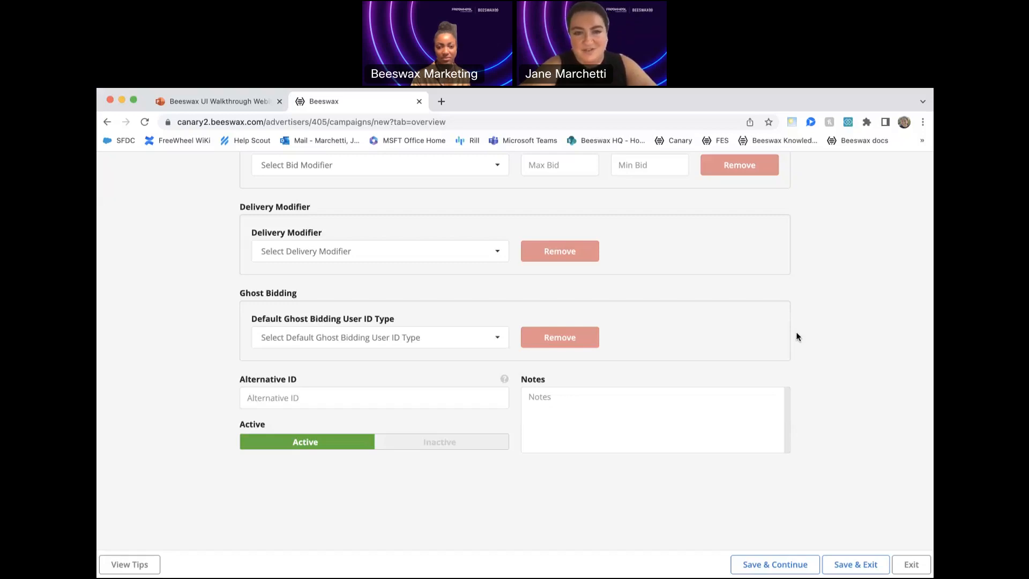
- Save the new campaign without adding vendor fees and return to the campaign list
{"action": "left_click", "coordinate": [787, 564]}
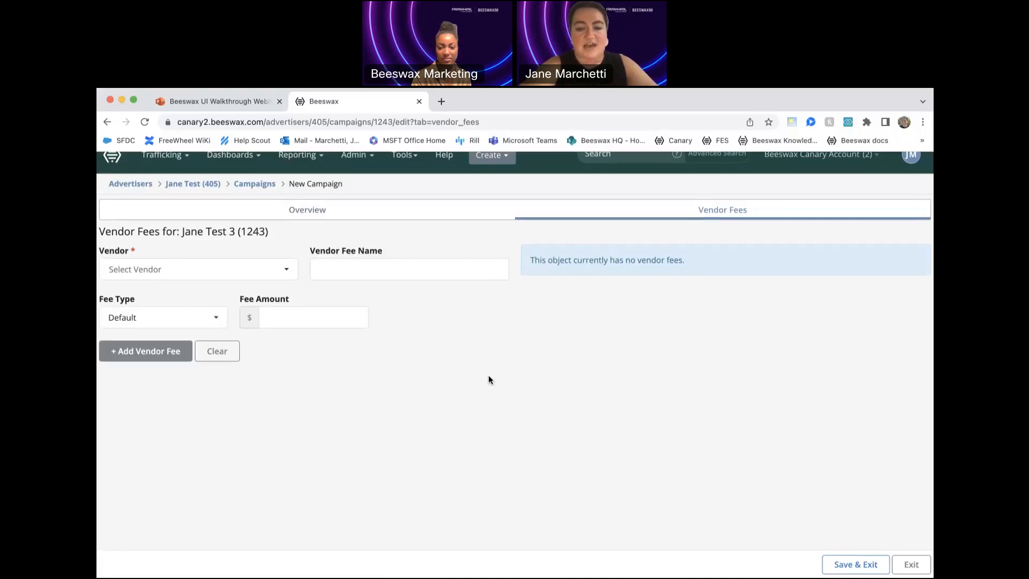
{"action": "left_click", "coordinate": [856, 563]}
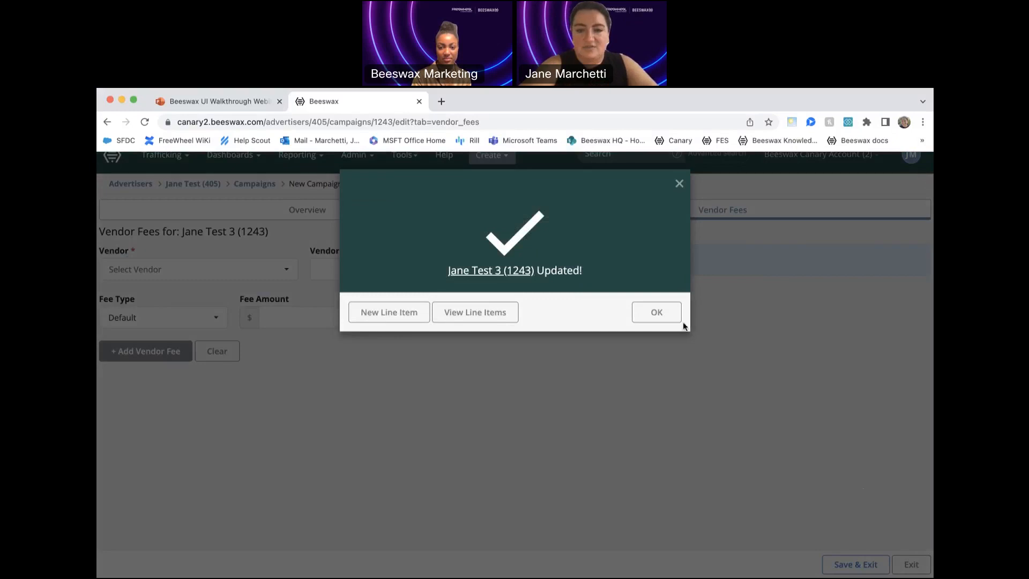
{"action": "left_click", "coordinate": [664, 319]}
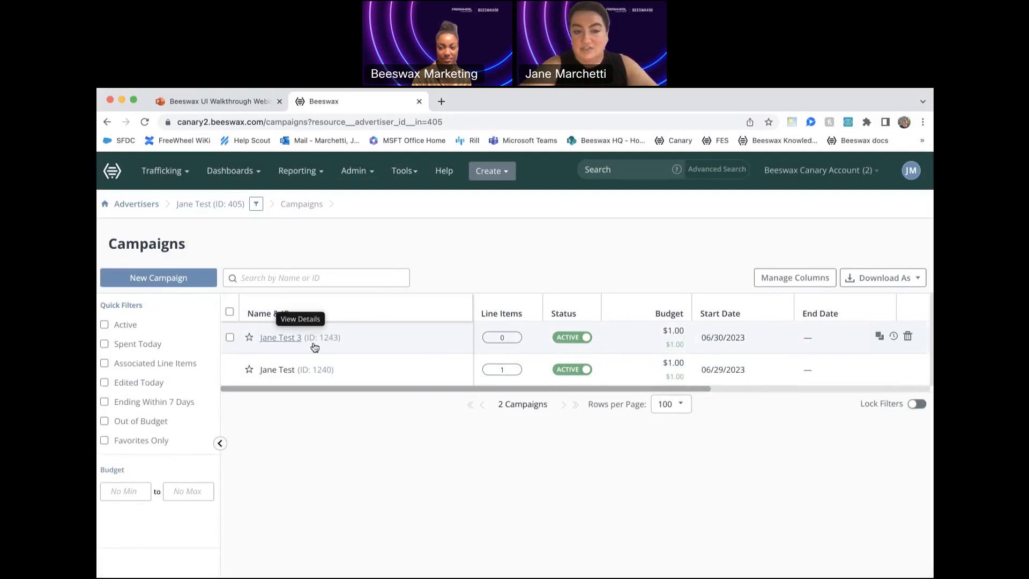
- Create a banner line item named Jane test 3 under the Jane Test 3 campaign
{"action": "left_click", "coordinate": [503, 337]}
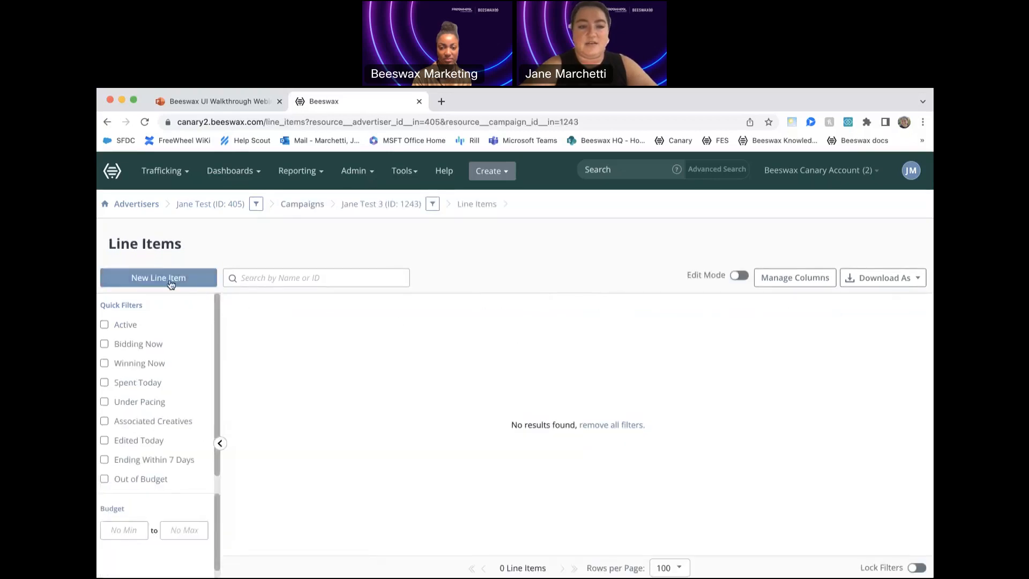
{"action": "left_click", "coordinate": [169, 279]}
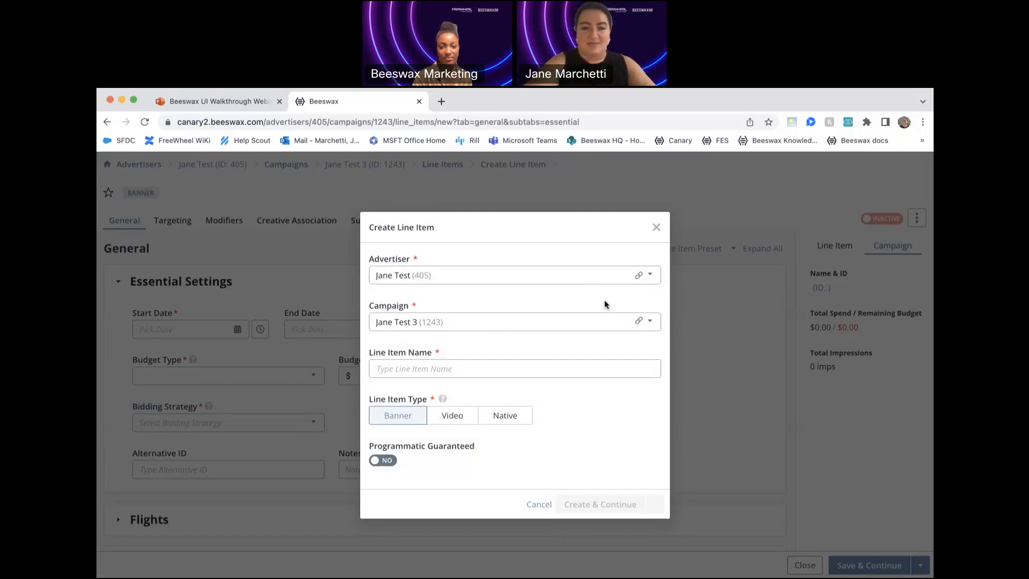
{"action": "left_click", "coordinate": [519, 370]}
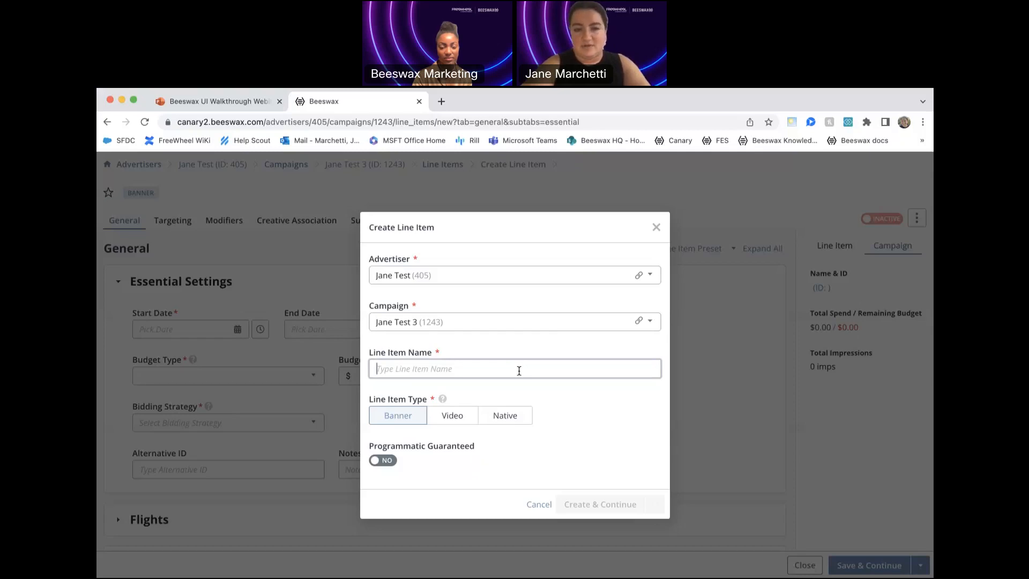
{"action": "type", "text": "jane t"}
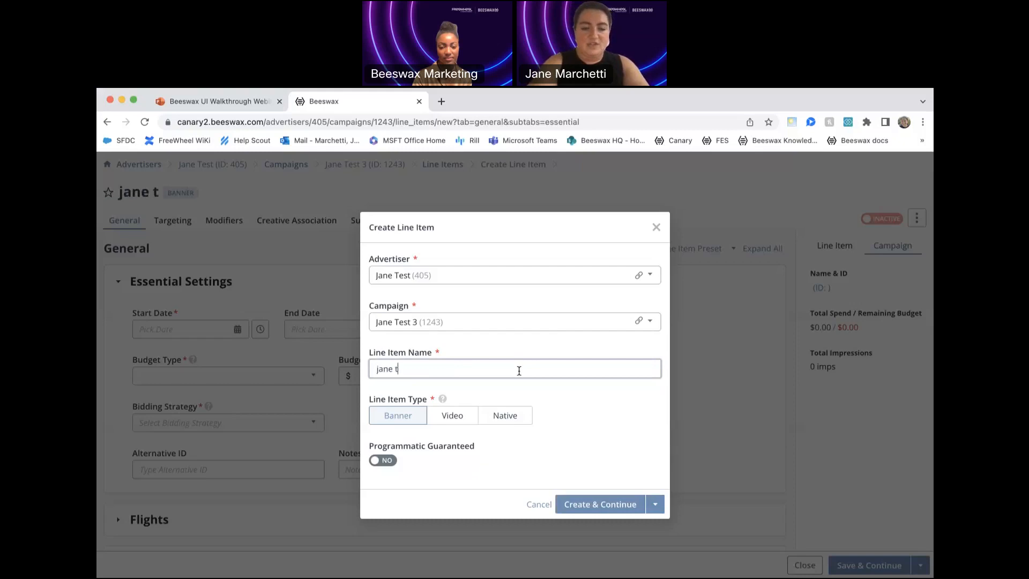
{"action": "key", "text": "BackSpace"}
{"action": "key", "text": "BackSpace"}
{"action": "key", "text": "BackSpace"}
{"action": "key", "text": "BackSpace"}
{"action": "key", "text": "BackSpace"}
{"action": "key", "text": "BackSpace"}
{"action": "type", "text": "Jane test 3"}
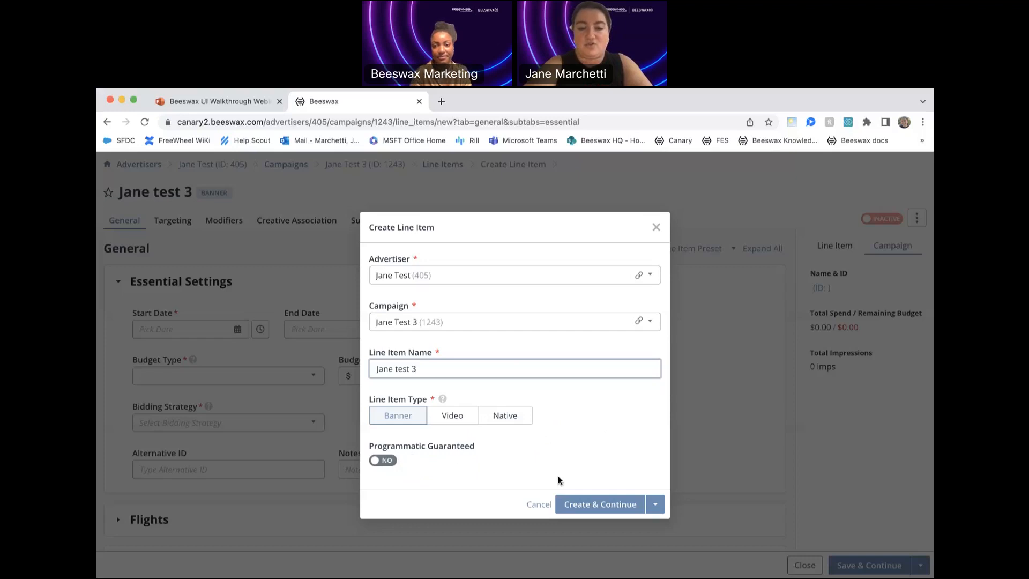
{"action": "left_click", "coordinate": [592, 507]}
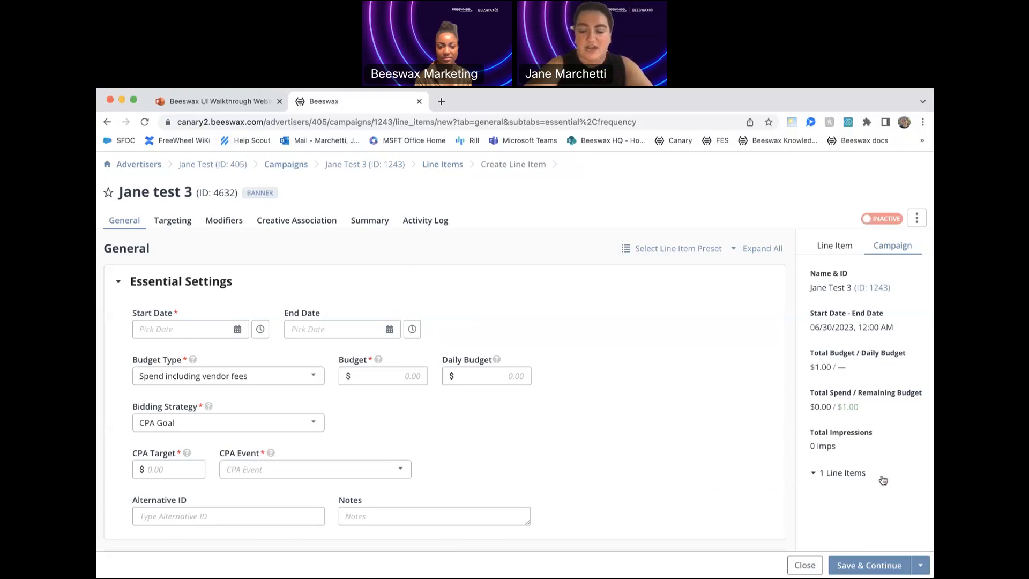
- Check the line item and campaign summaries, and set the line item's start date to 06/30/2023
{"action": "left_click", "coordinate": [831, 246]}
{"action": "left_click", "coordinate": [886, 250]}
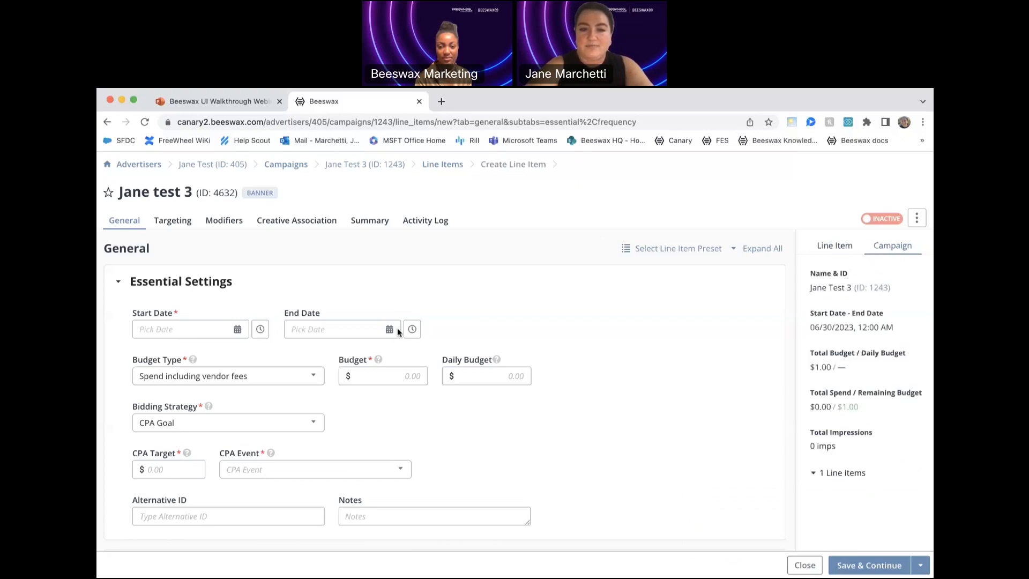
{"action": "left_click", "coordinate": [203, 328]}
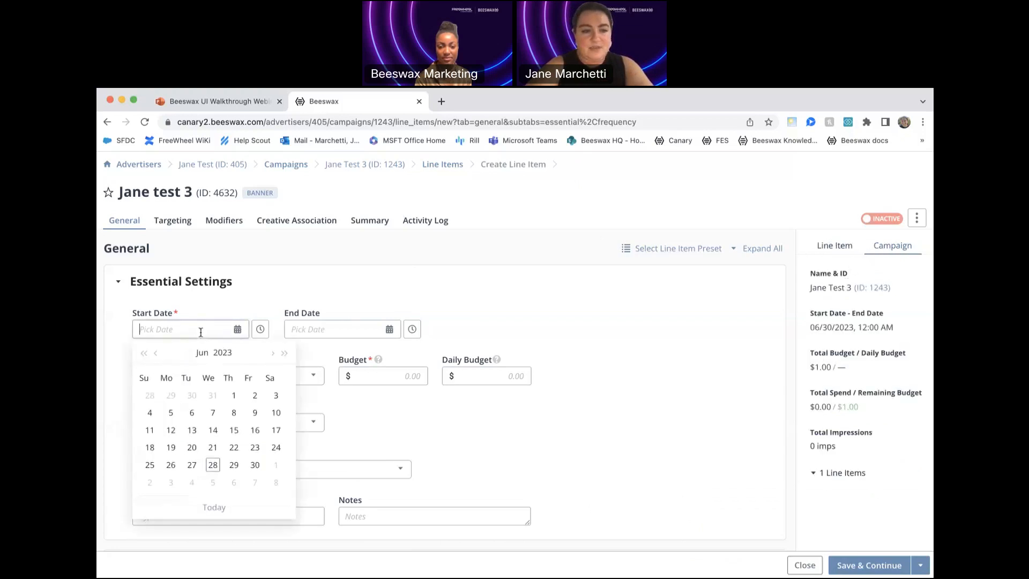
{"action": "left_click", "coordinate": [255, 466]}
- Set the line item's budget type to Spend with a budget of $1
{"action": "scroll", "coordinate": [594, 415], "scroll_direction": "down", "scroll_amount": 1}
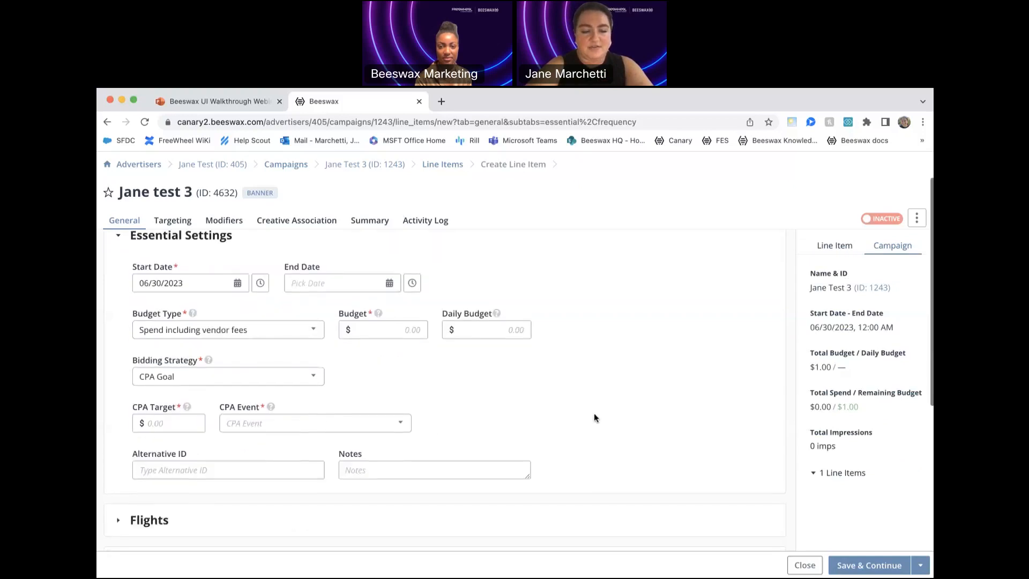
{"action": "left_click", "coordinate": [297, 332]}
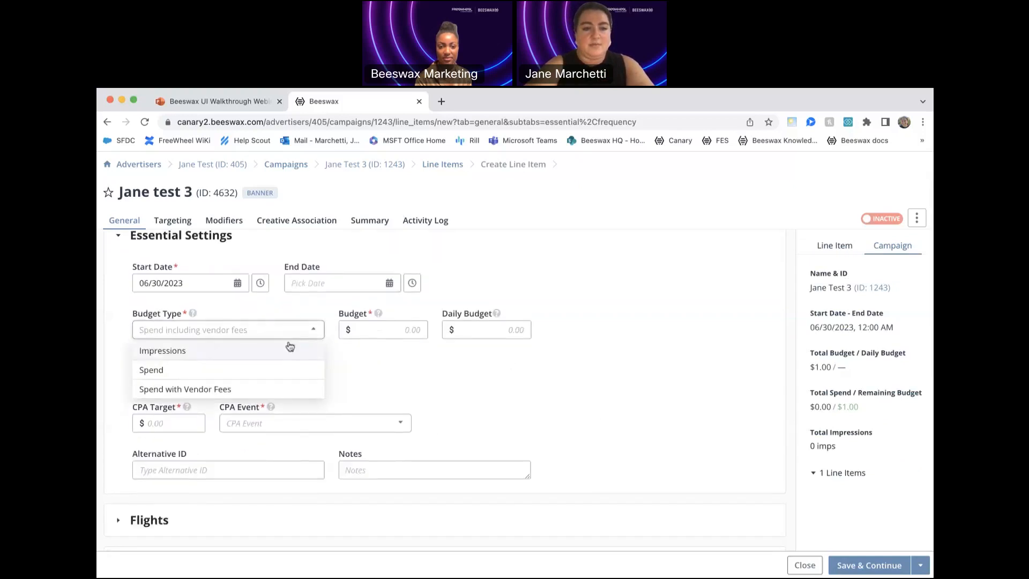
{"action": "left_click", "coordinate": [290, 374]}
{"action": "left_click", "coordinate": [412, 332]}
{"action": "type", "text": "1"}
{"action": "left_click", "coordinate": [486, 366]}
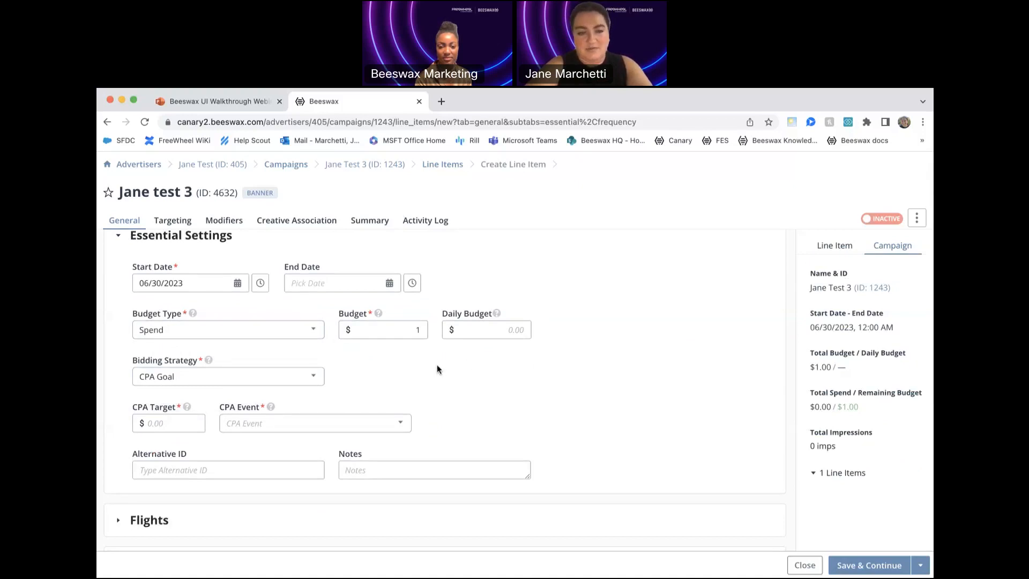
- Set the line item's bidding strategy to Flat CPM with a CPM bid of $1
{"action": "scroll", "coordinate": [501, 413], "scroll_direction": "down", "scroll_amount": 2}
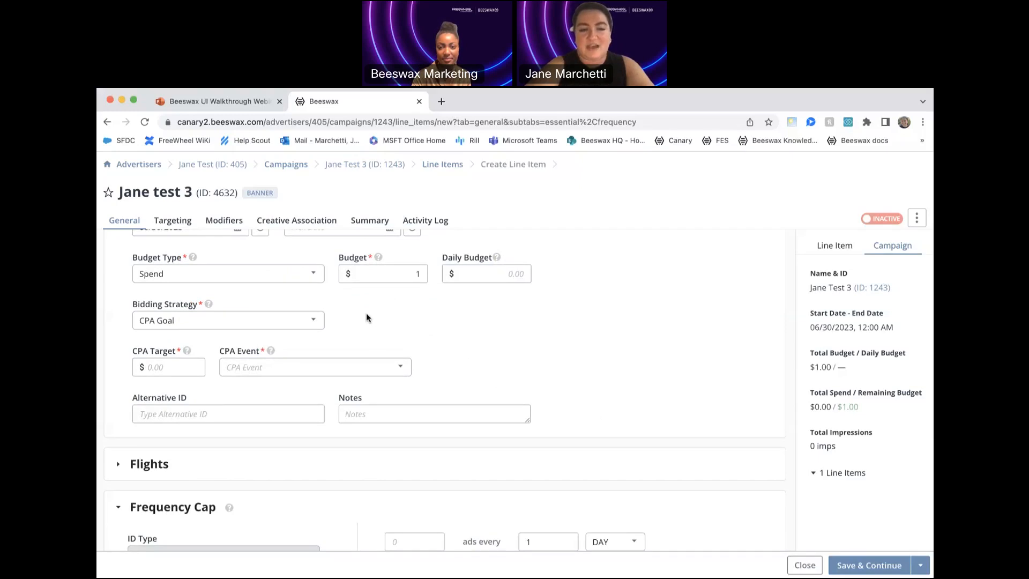
{"action": "left_click", "coordinate": [314, 323]}
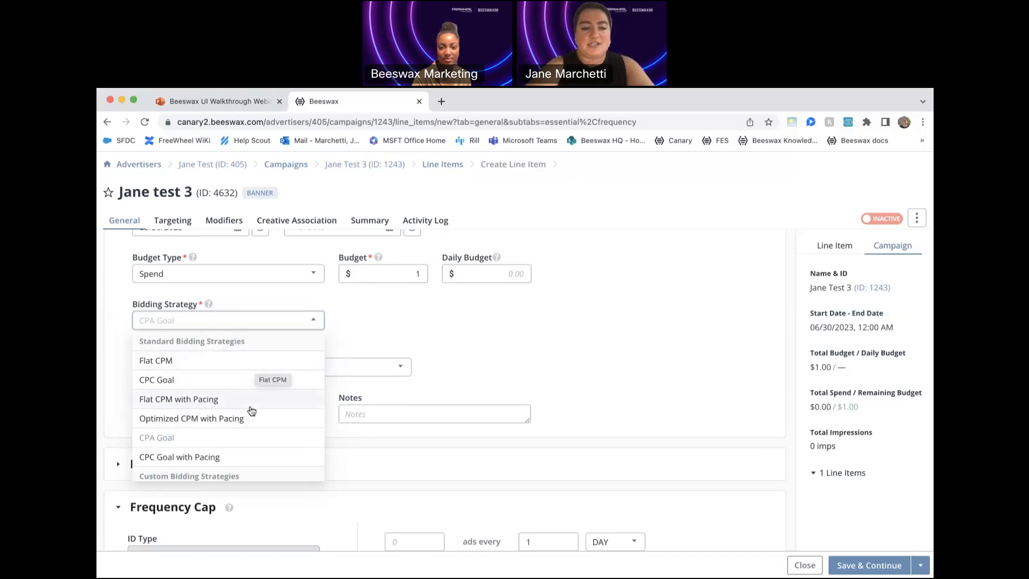
{"action": "scroll", "coordinate": [241, 423], "scroll_direction": "down", "scroll_amount": 2}
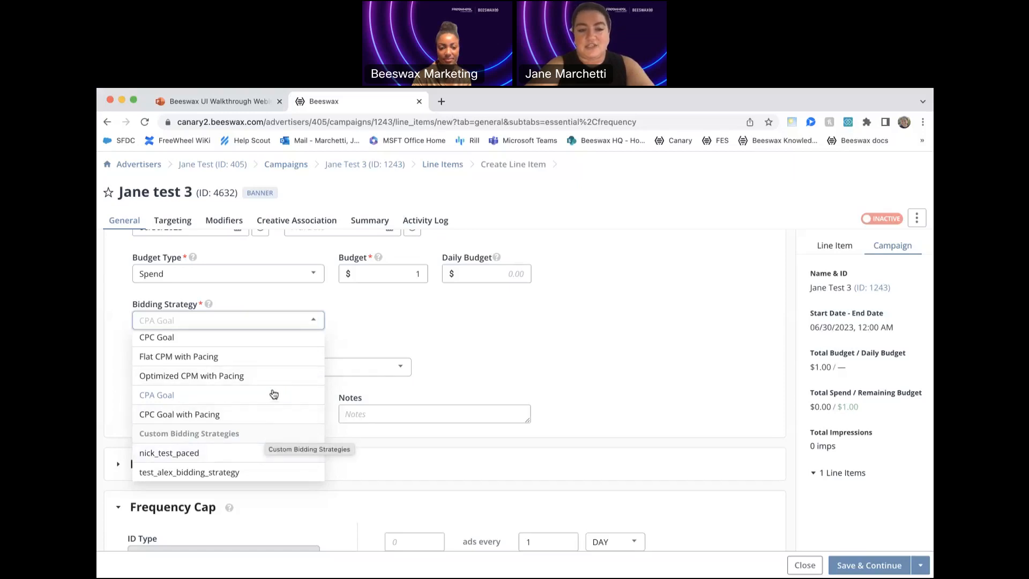
{"action": "scroll", "coordinate": [285, 377], "scroll_direction": "up", "scroll_amount": 2}
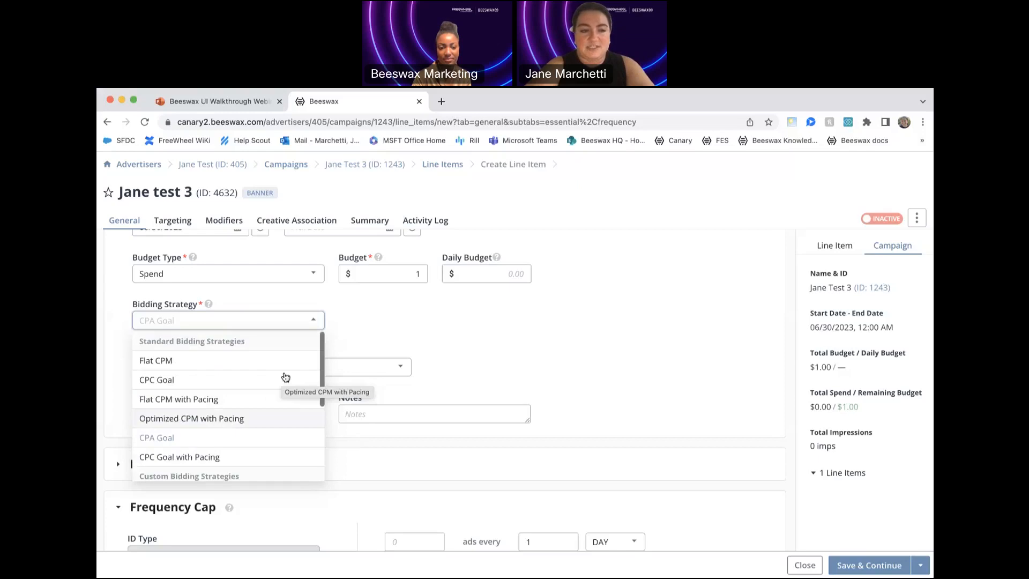
{"action": "left_click", "coordinate": [282, 360]}
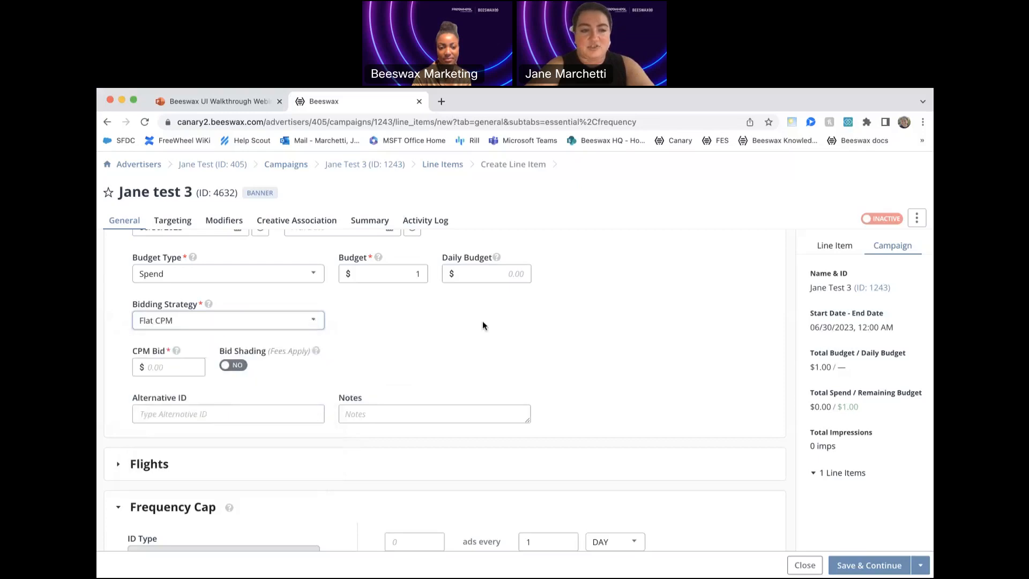
{"action": "left_click", "coordinate": [171, 366]}
{"action": "type", "text": "1"}
{"action": "left_click", "coordinate": [443, 335]}
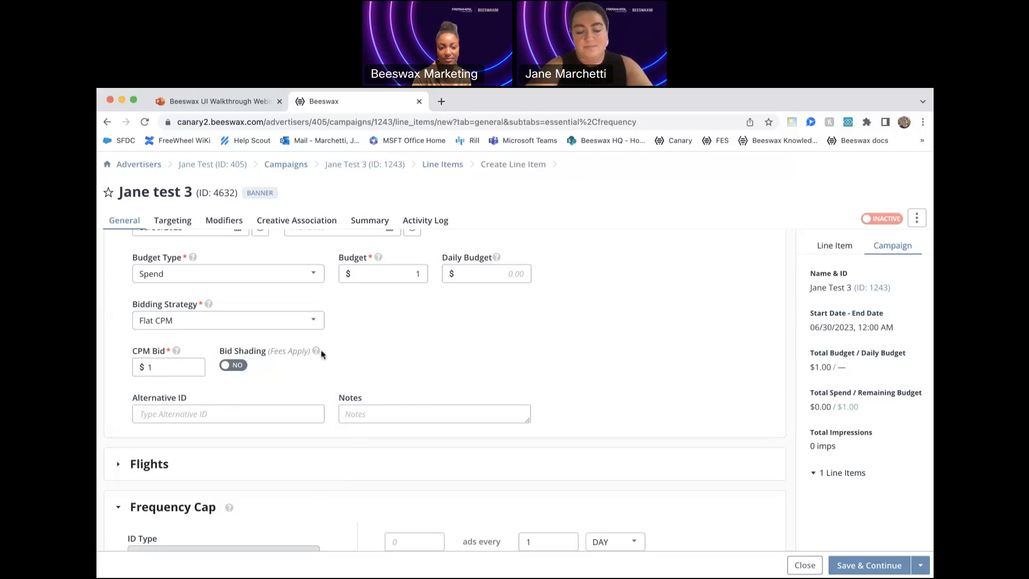
- Enable bid shading for the line item with the control set to Less Aggresive
{"action": "mouse_move", "coordinate": [320, 355]}
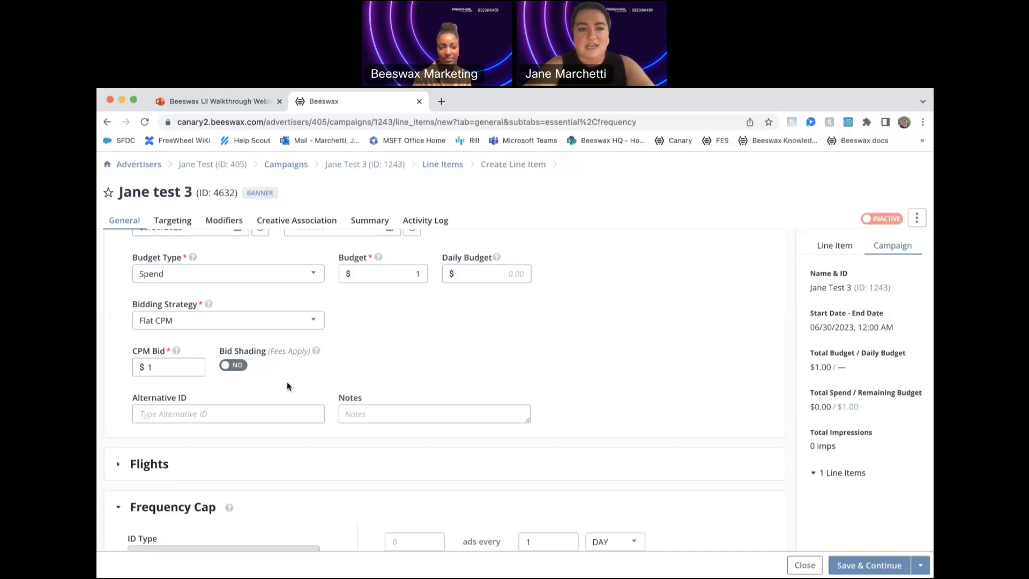
{"action": "left_click", "coordinate": [225, 369]}
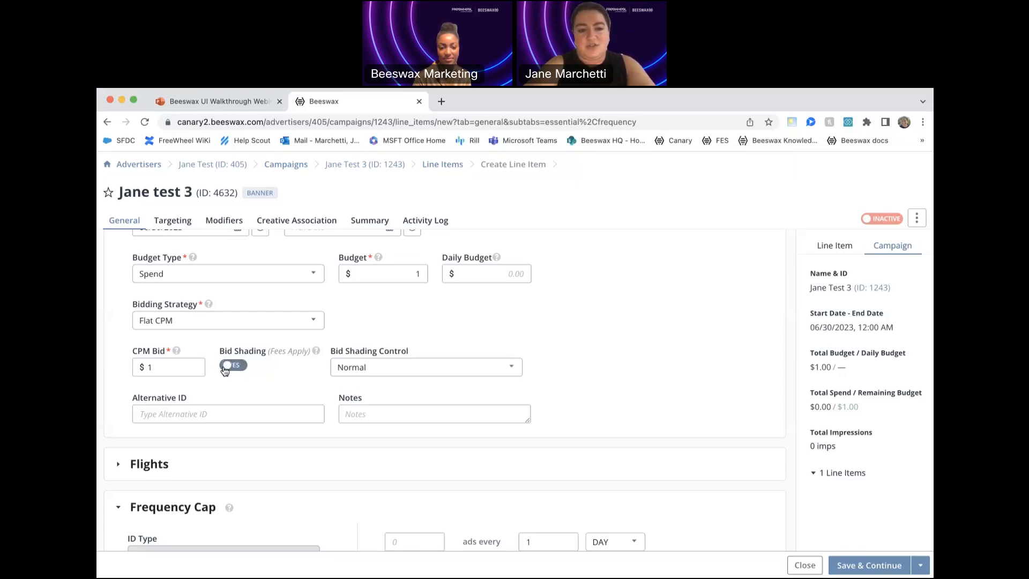
{"action": "left_click", "coordinate": [419, 370]}
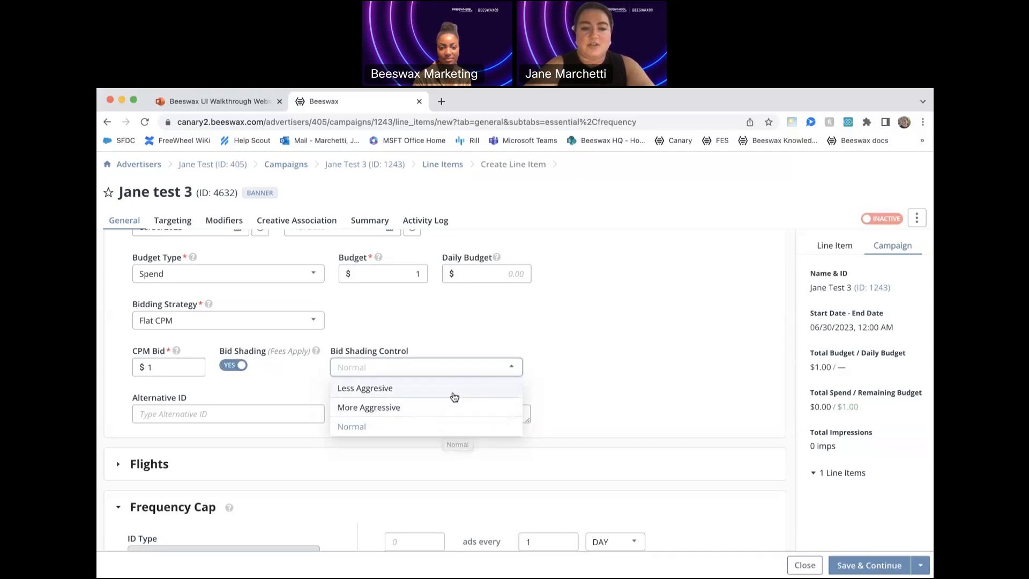
{"action": "left_click", "coordinate": [452, 394]}
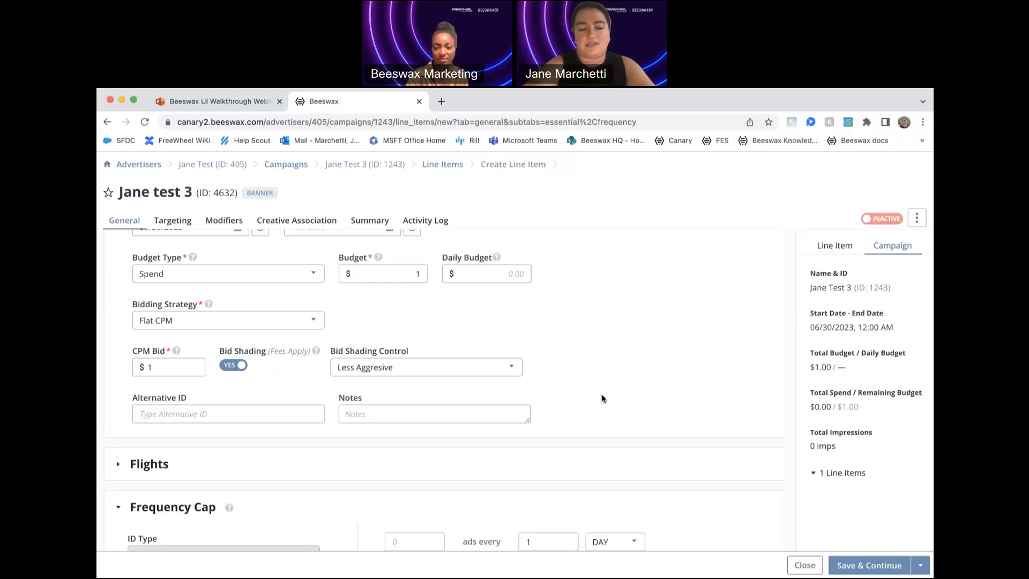
- Examine the line item's flight calendar and flight fields, collapse that section and review the frequency cap settings
{"action": "scroll", "coordinate": [599, 401], "scroll_direction": "down", "scroll_amount": 3}
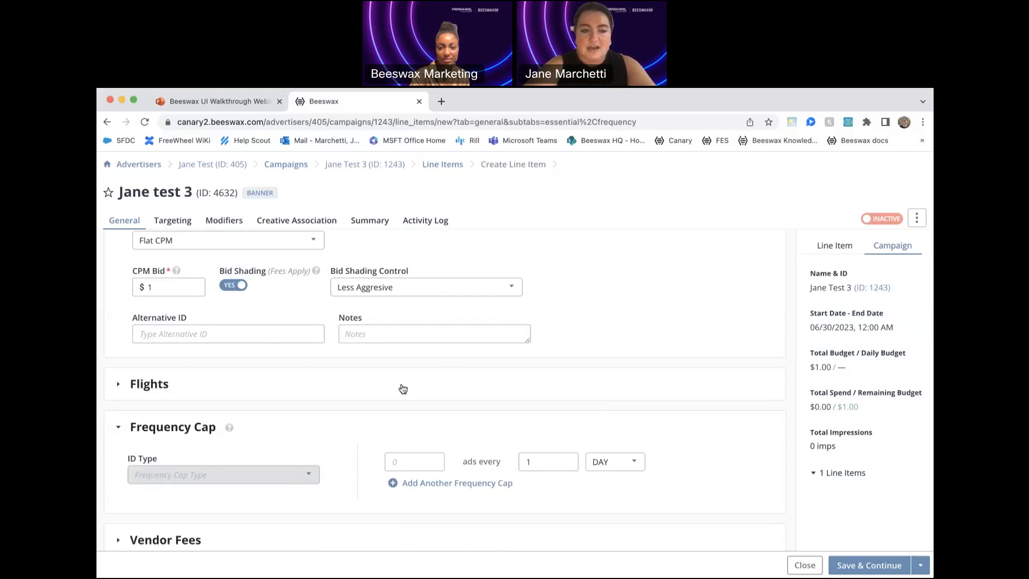
{"action": "left_click", "coordinate": [403, 389]}
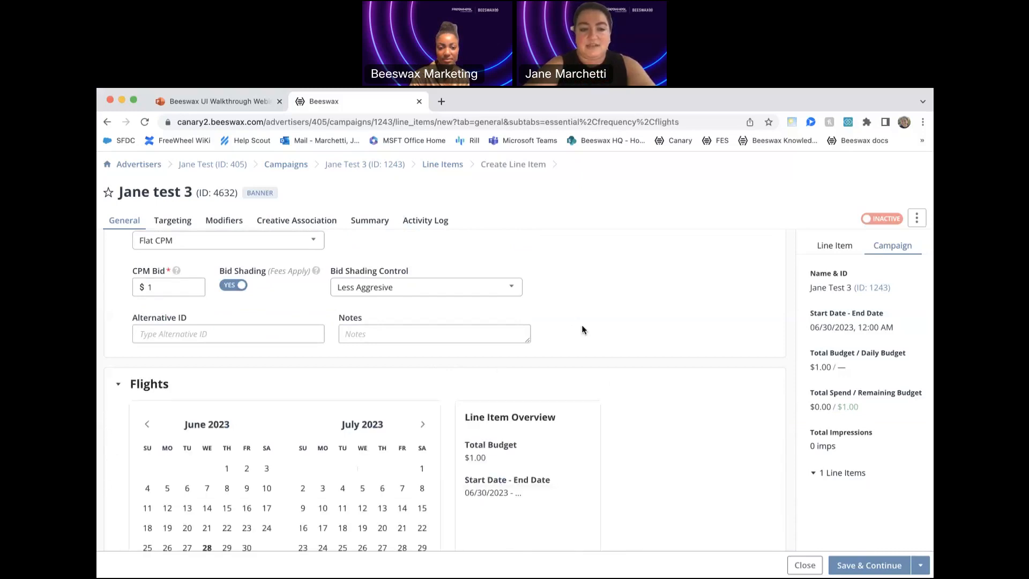
{"action": "scroll", "coordinate": [647, 326], "scroll_direction": "down", "scroll_amount": 3}
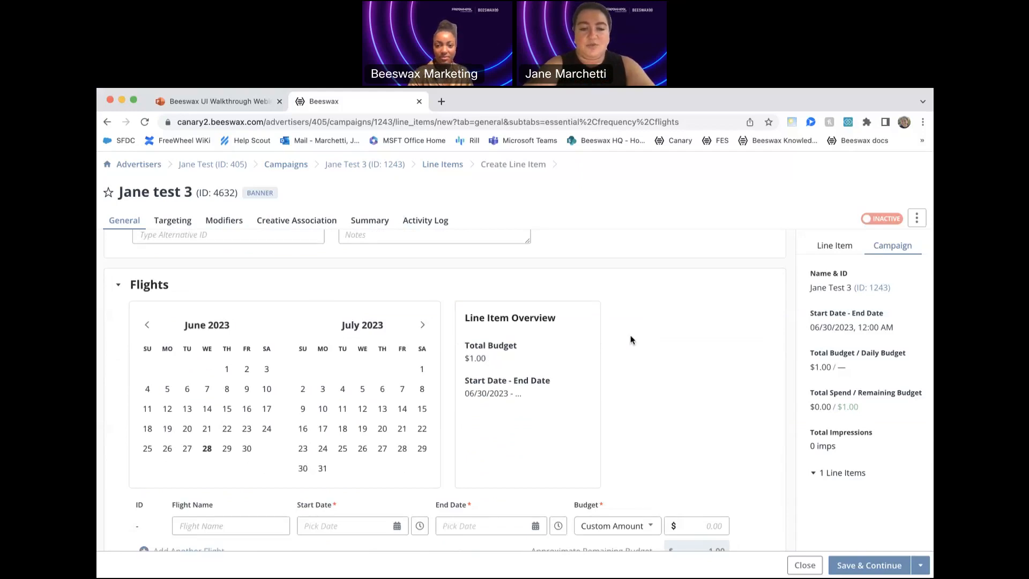
{"action": "scroll", "coordinate": [624, 365], "scroll_direction": "down", "scroll_amount": 1}
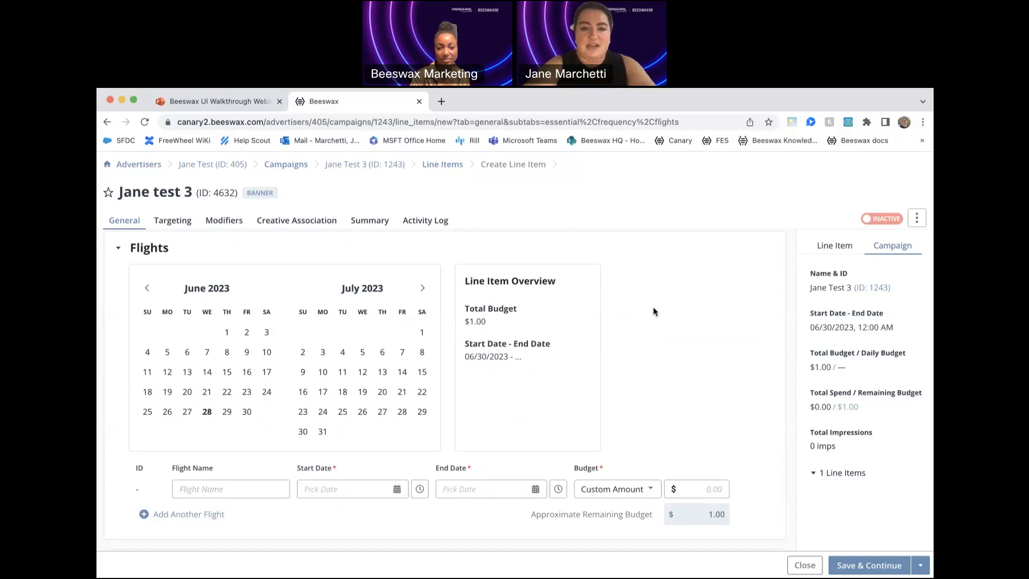
{"action": "left_click", "coordinate": [119, 252]}
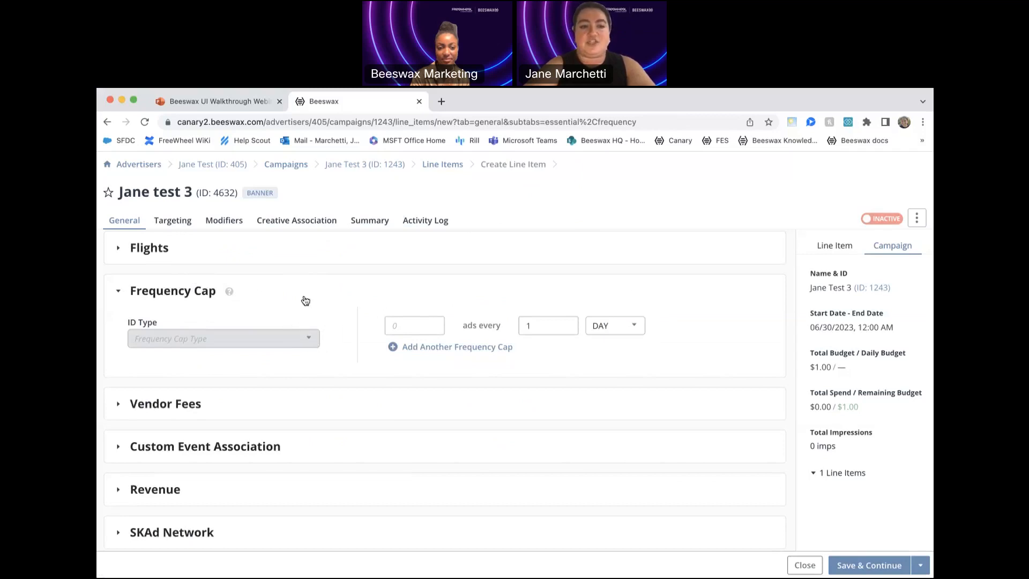
{"action": "mouse_move", "coordinate": [230, 295]}
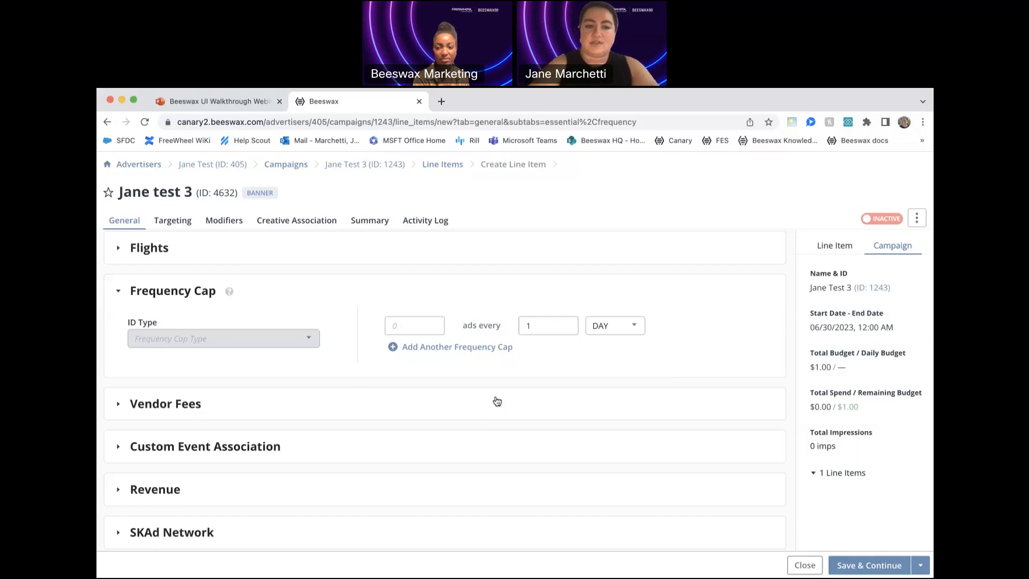
- Expand the line item's Vendor Fees section for review, and save the general settings to continue to targeting
{"action": "left_click", "coordinate": [466, 402]}
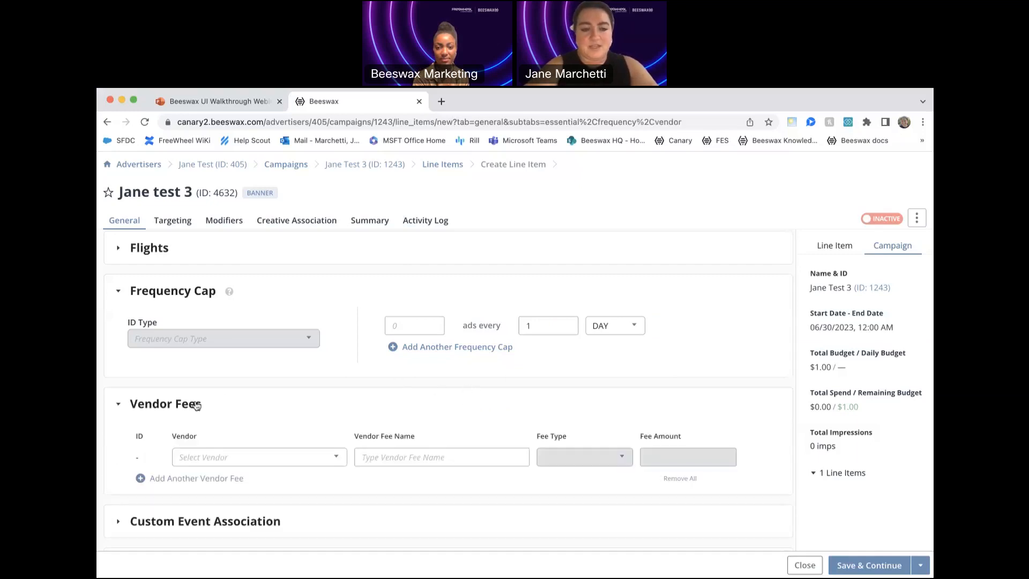
{"action": "scroll", "coordinate": [236, 390], "scroll_direction": "down", "scroll_amount": 3}
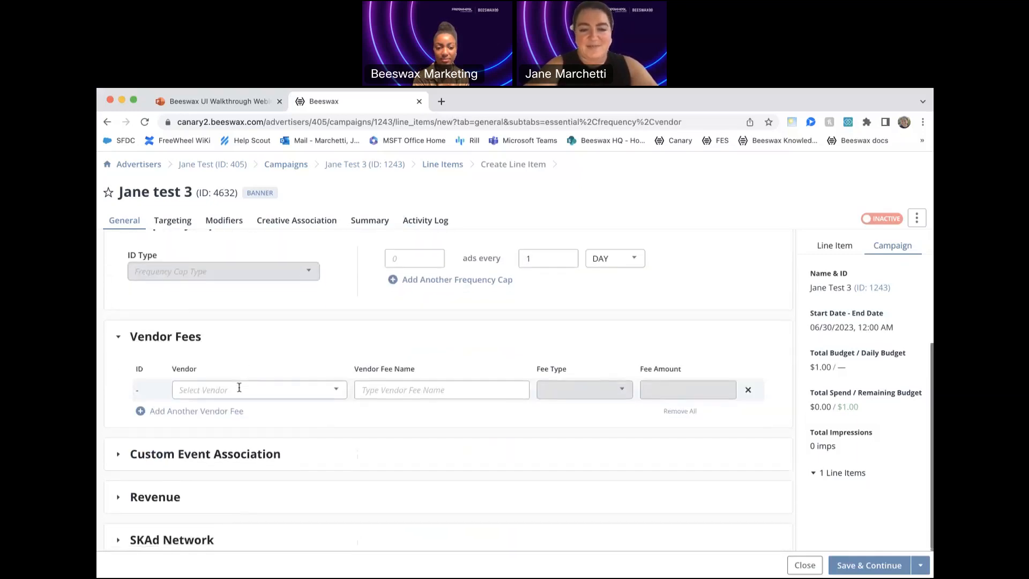
{"action": "scroll", "coordinate": [239, 389], "scroll_direction": "down", "scroll_amount": 2}
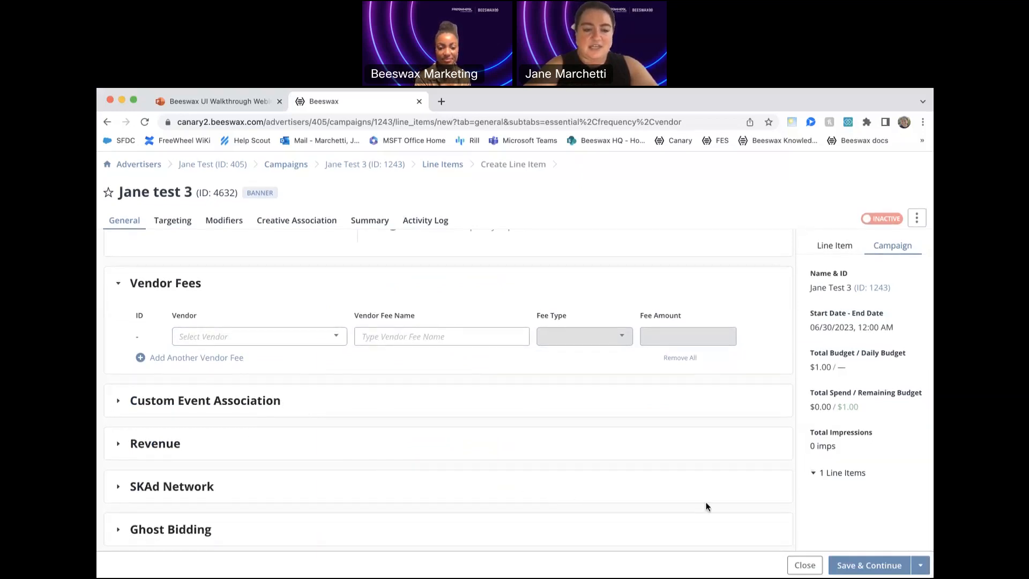
{"action": "left_click", "coordinate": [859, 567]}
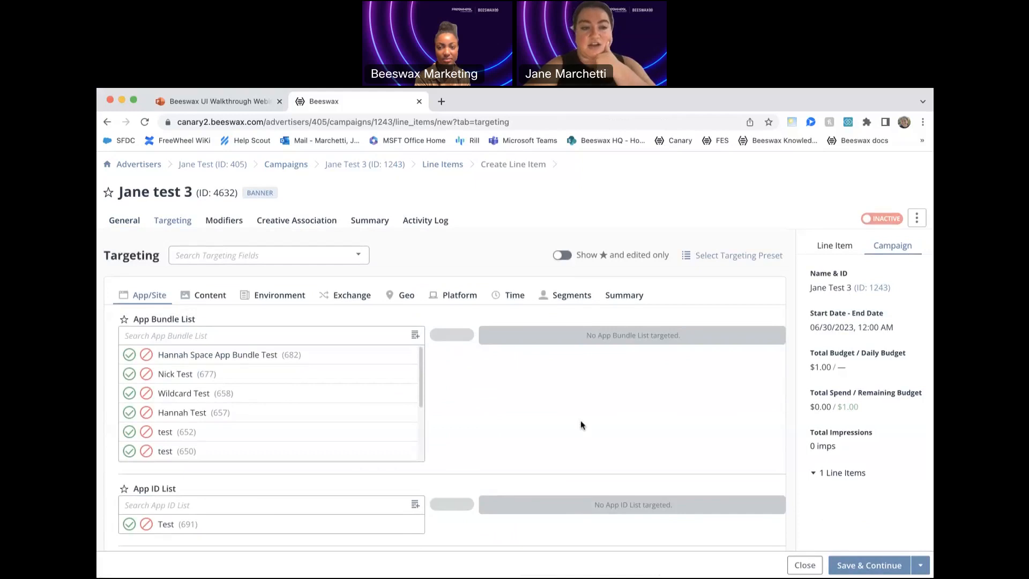
- Look through the line item's Content, Environment and Exchange targeting options
{"action": "left_click", "coordinate": [201, 302]}
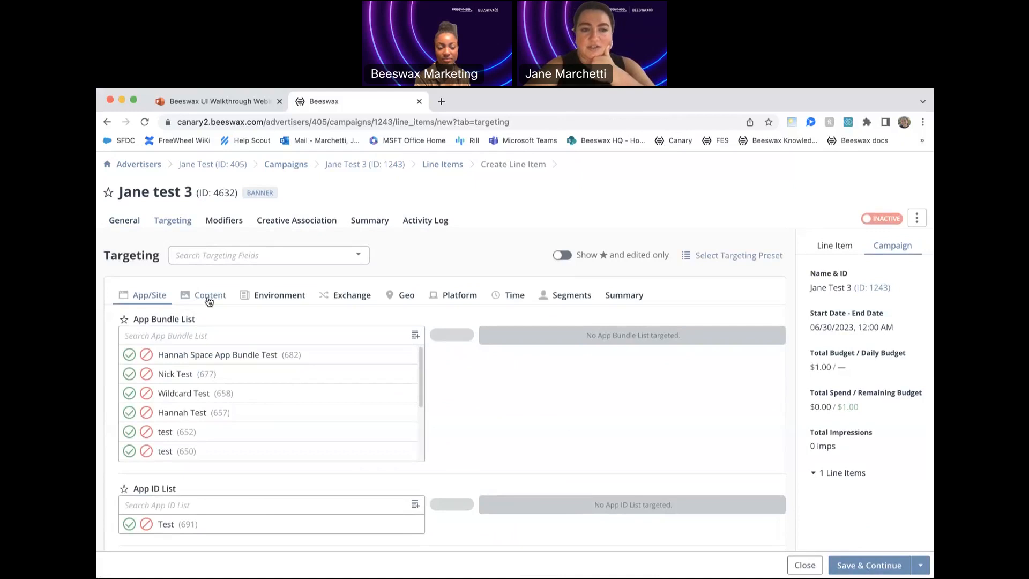
{"action": "left_click", "coordinate": [277, 296]}
{"action": "left_click", "coordinate": [351, 298]}
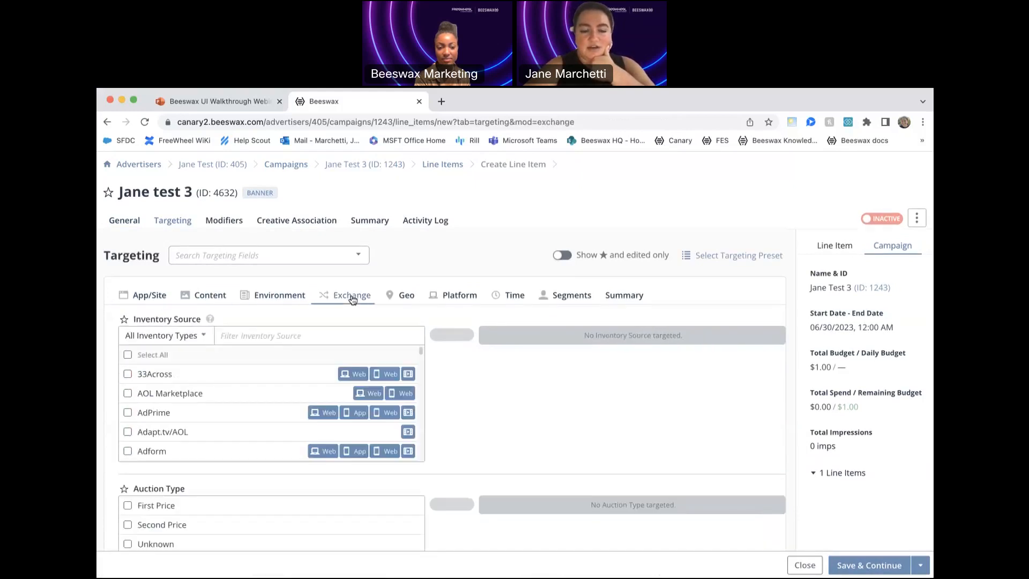
- Add United States of America as the included country in the line item's Geo targeting
{"action": "left_click", "coordinate": [400, 299]}
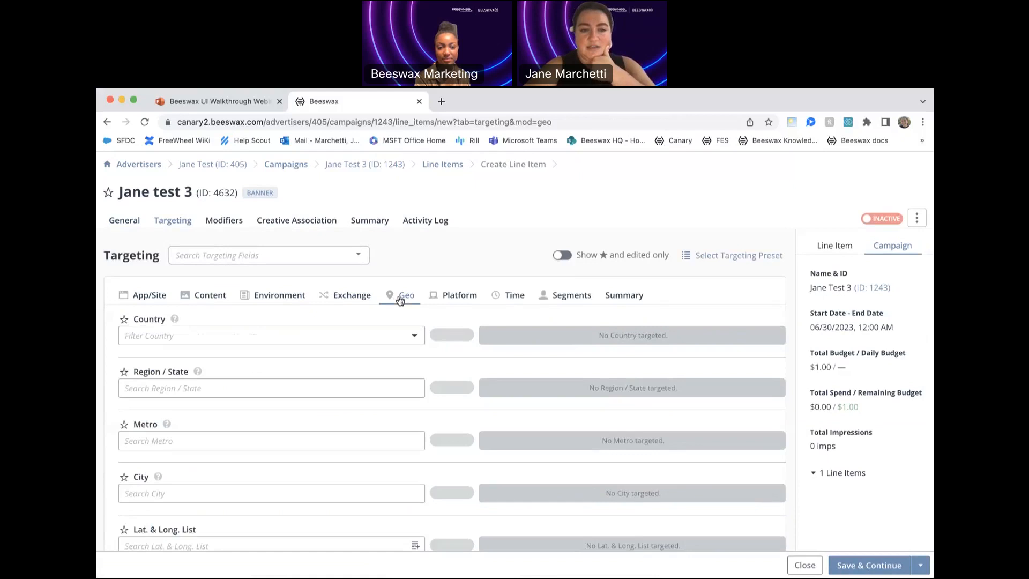
{"action": "left_click", "coordinate": [378, 334]}
{"action": "type", "text": "united"}
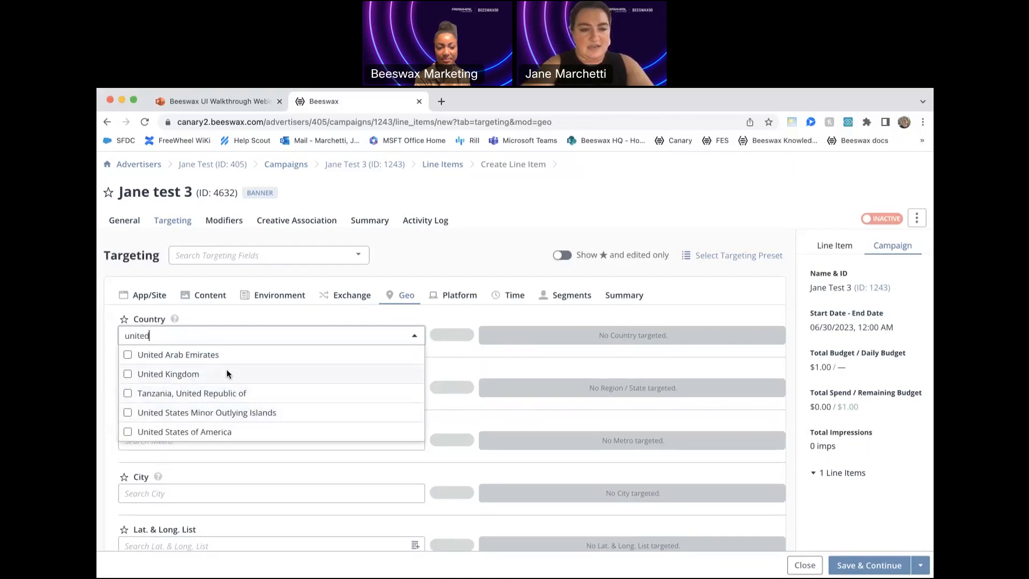
{"action": "left_click", "coordinate": [223, 432]}
{"action": "left_click", "coordinate": [426, 251]}
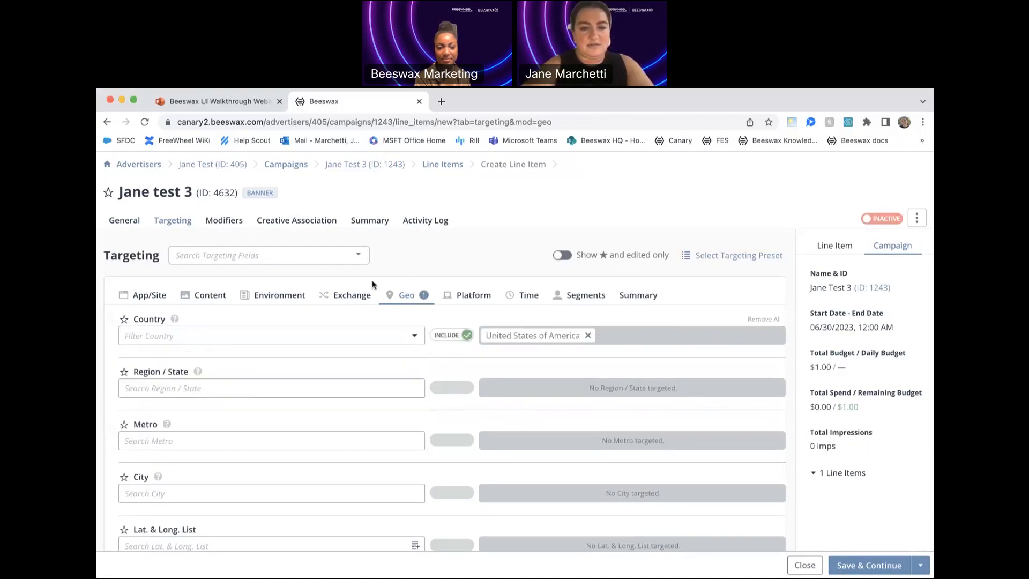
- Include Freewheel (Stickyads.tv) as the inventory source in the line item's Exchange targeting
{"action": "left_click", "coordinate": [349, 294]}
{"action": "left_click", "coordinate": [308, 336]}
{"action": "type", "text": "free"}
{"action": "left_click", "coordinate": [198, 373]}
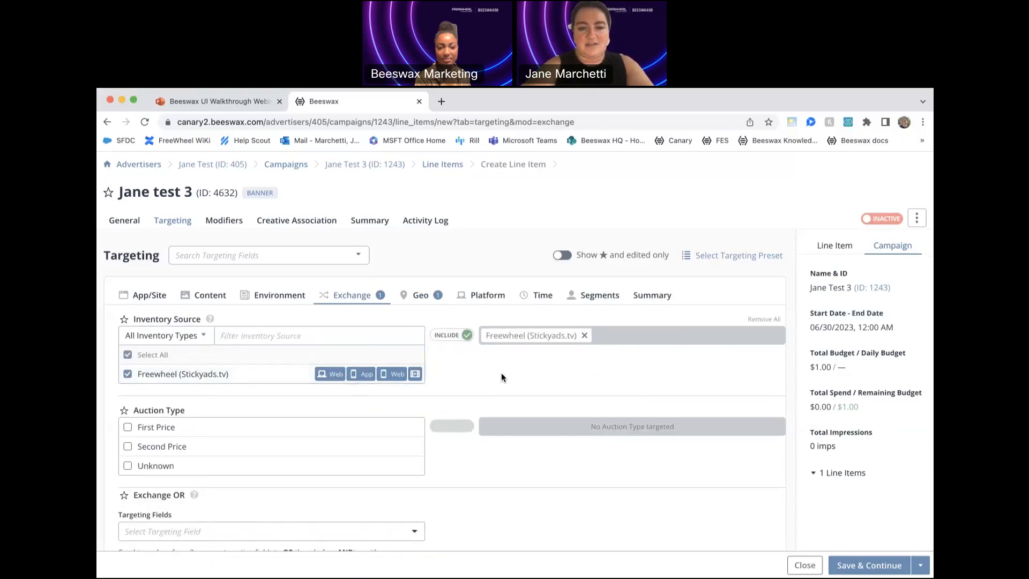
- Include Chrome as the targeted browser in the line item's Platform targeting
{"action": "left_click", "coordinate": [474, 300]}
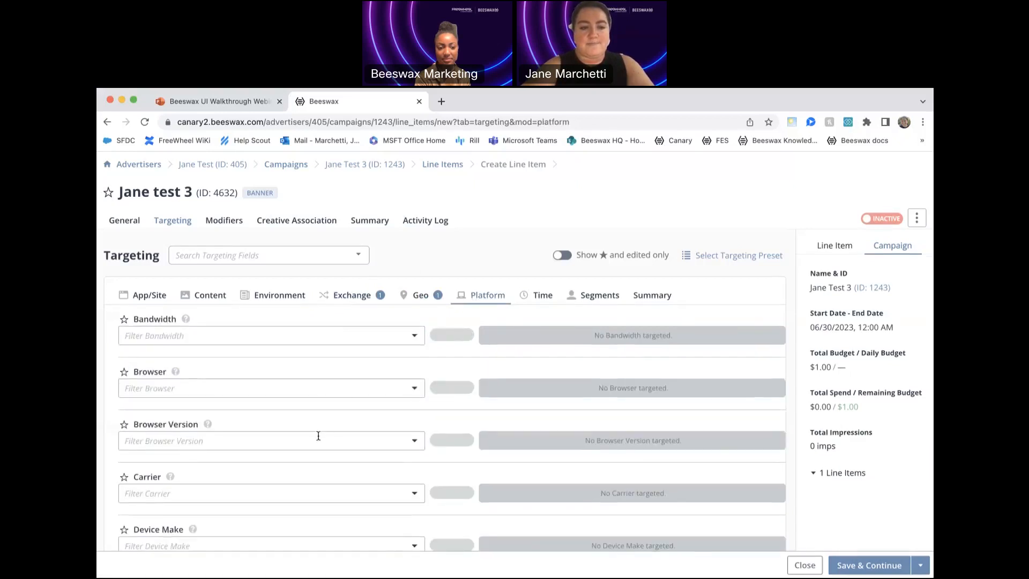
{"action": "left_click", "coordinate": [303, 388]}
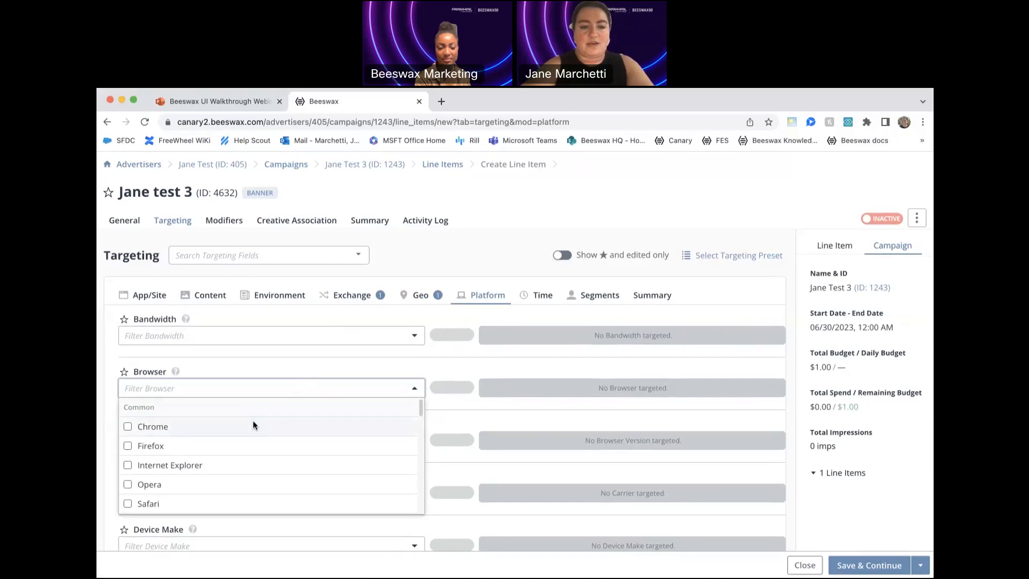
{"action": "left_click", "coordinate": [253, 426]}
{"action": "left_click", "coordinate": [483, 349]}
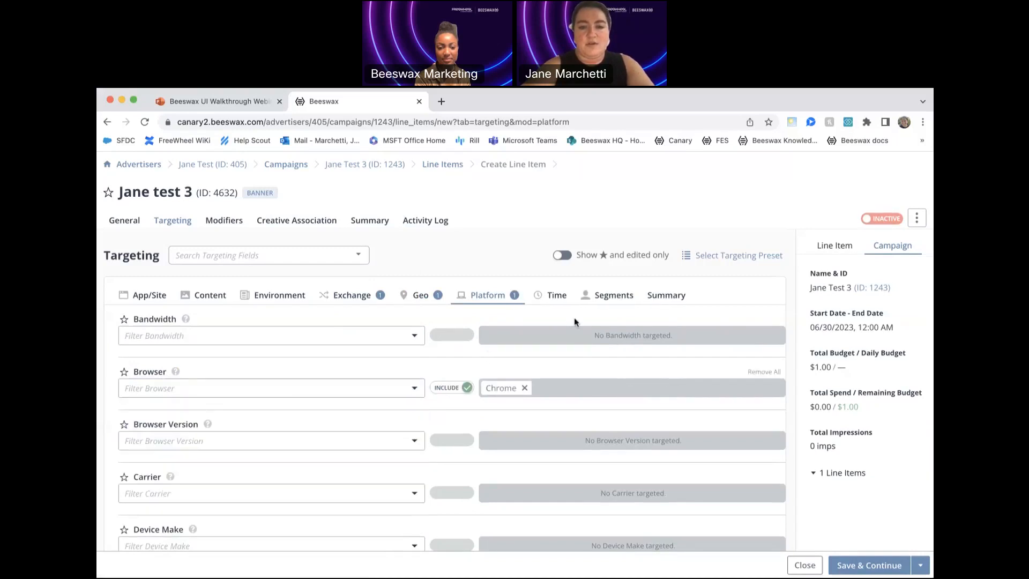
- Review the targeting summary against the individual categories, and save the targeting to continue to modifiers
{"action": "left_click", "coordinate": [667, 295]}
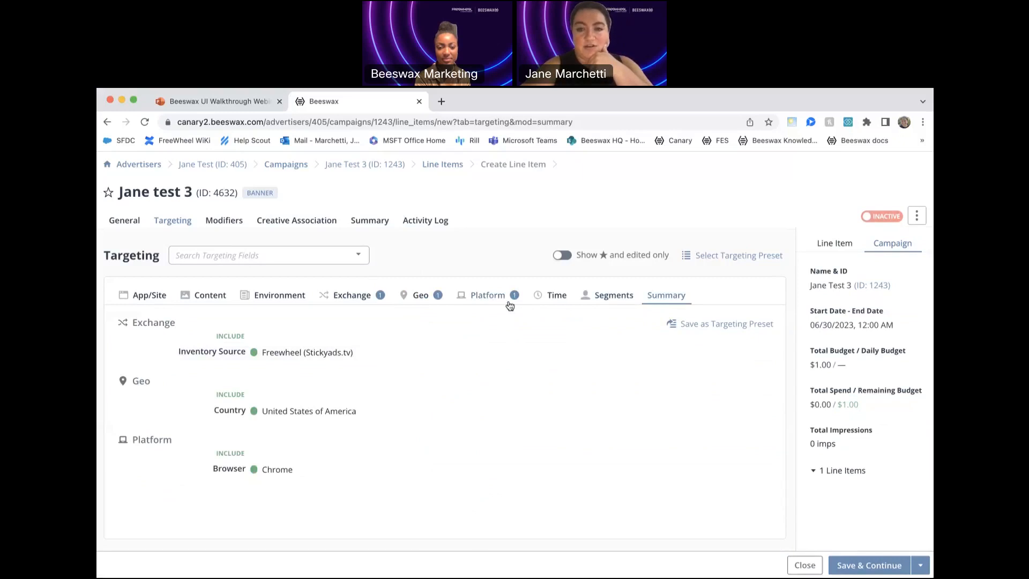
{"action": "left_click", "coordinate": [599, 300]}
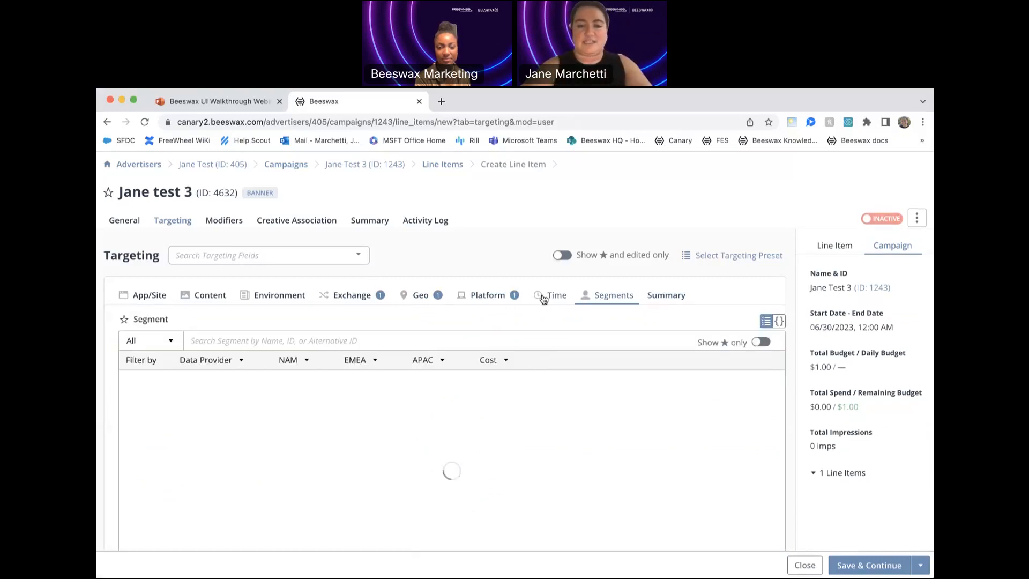
{"action": "left_click", "coordinate": [486, 298]}
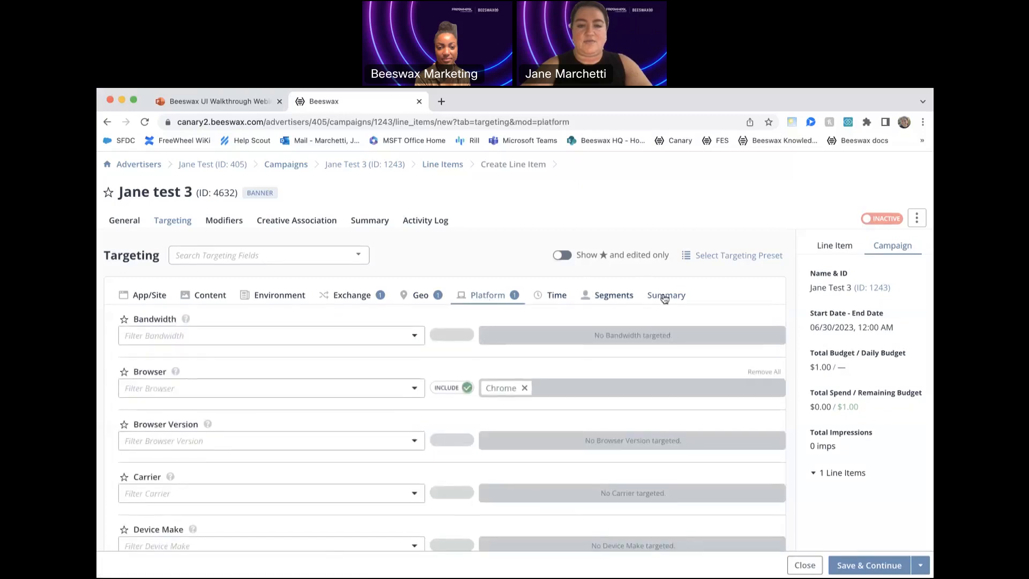
{"action": "left_click", "coordinate": [665, 296]}
{"action": "left_click", "coordinate": [419, 296]}
{"action": "left_click", "coordinate": [486, 299]}
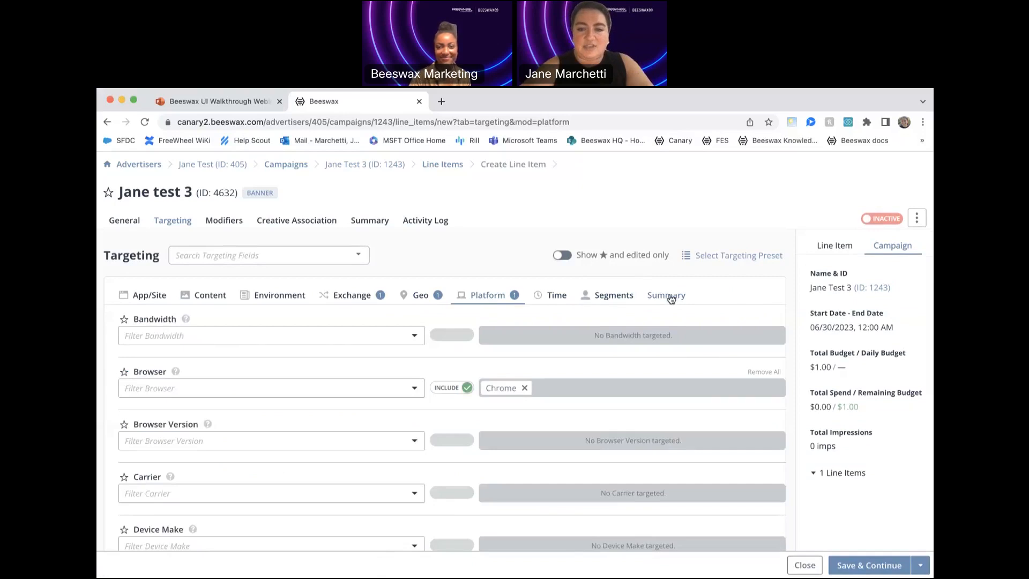
{"action": "left_click", "coordinate": [671, 299]}
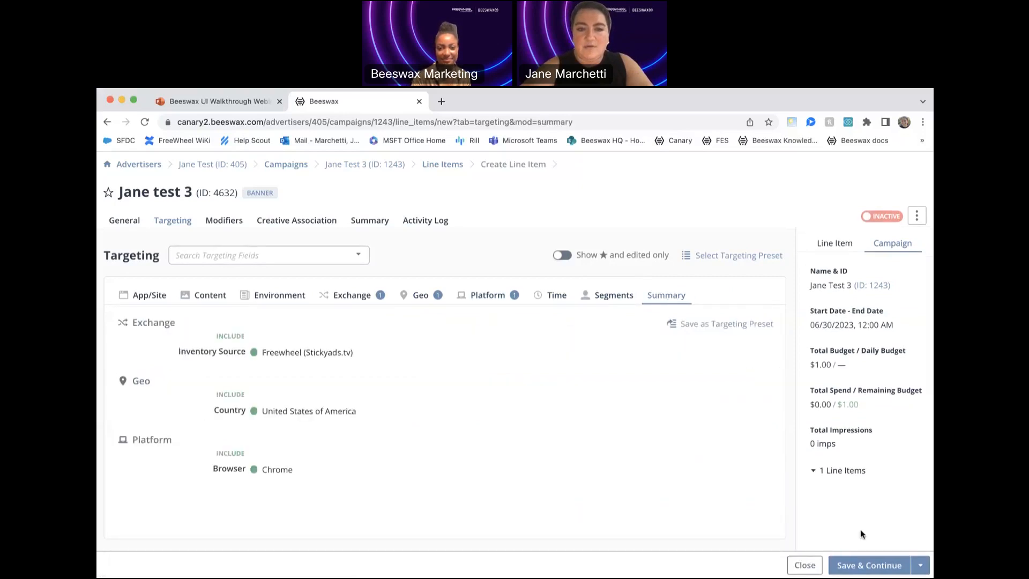
{"action": "left_click", "coordinate": [857, 563]}
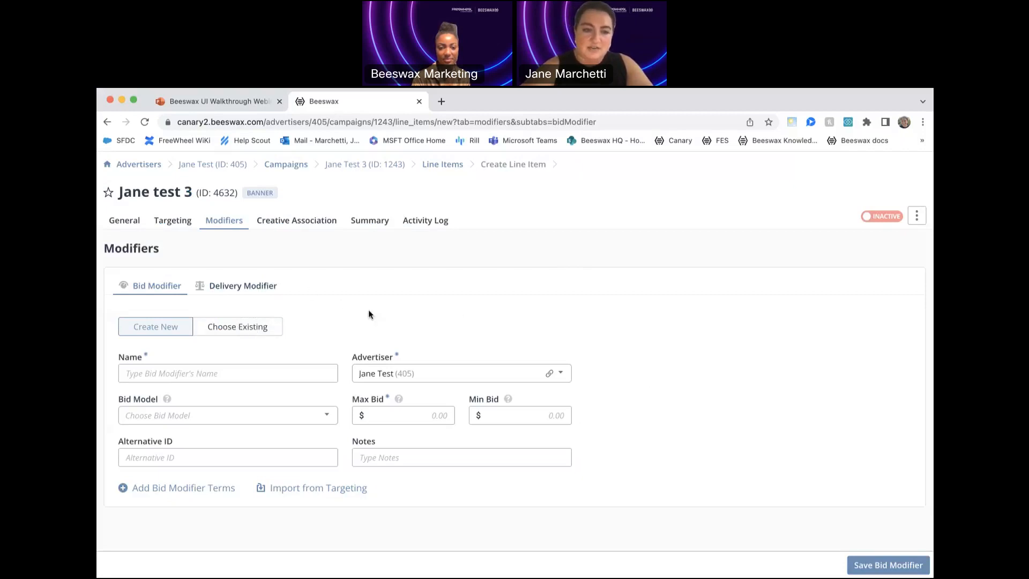
- Try to apply the existing bid modifier Test to the line item and save it
{"action": "left_click", "coordinate": [872, 569]}
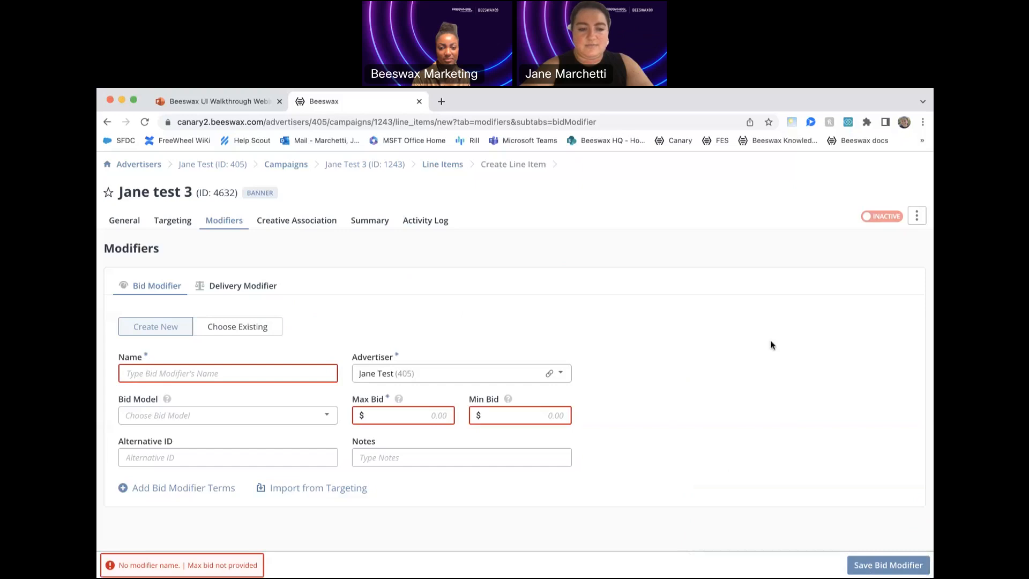
{"action": "left_click", "coordinate": [220, 326]}
{"action": "left_click", "coordinate": [291, 374]}
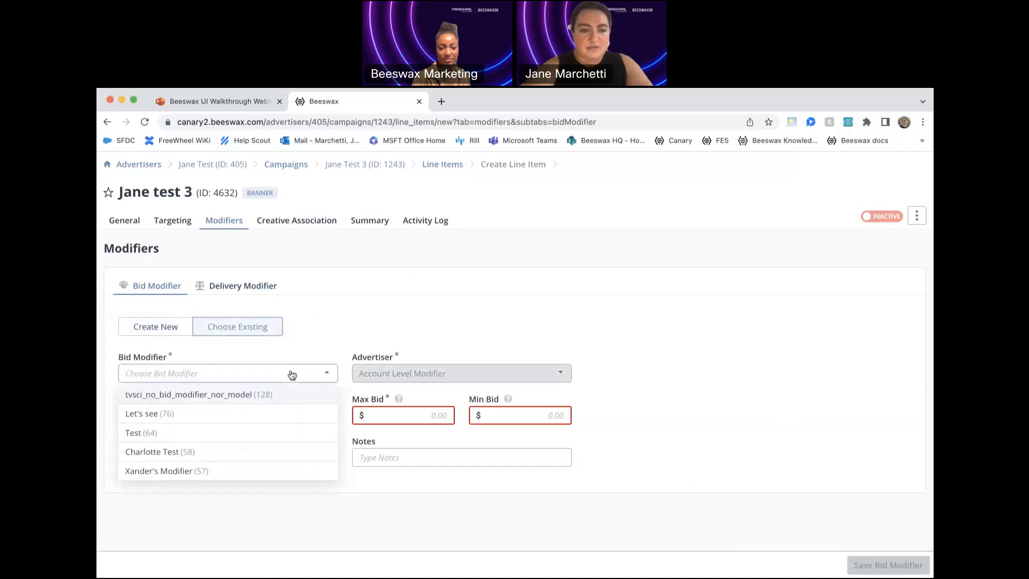
{"action": "left_click", "coordinate": [260, 434]}
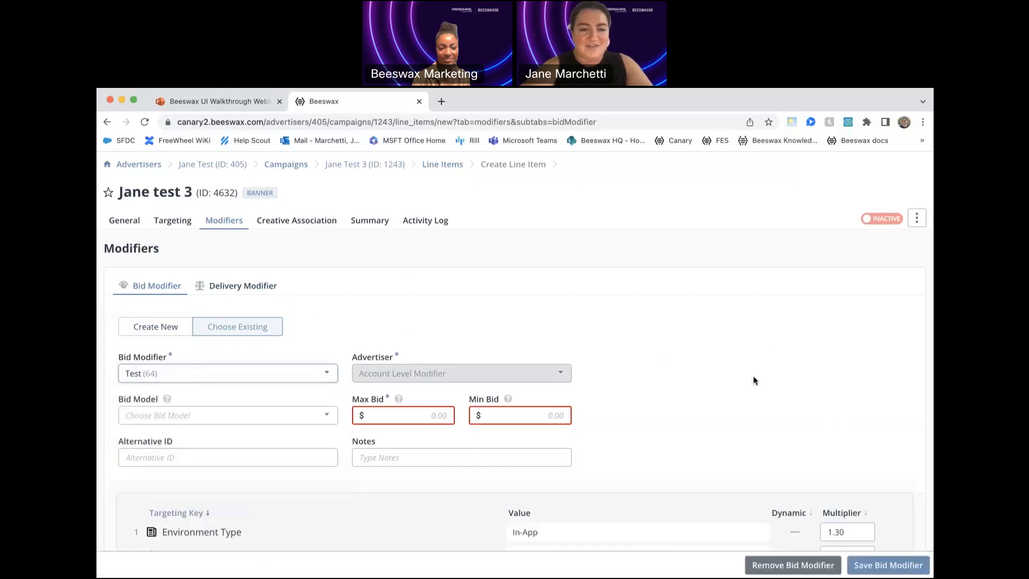
{"action": "left_click", "coordinate": [875, 570]}
{"action": "left_click", "coordinate": [921, 512]}
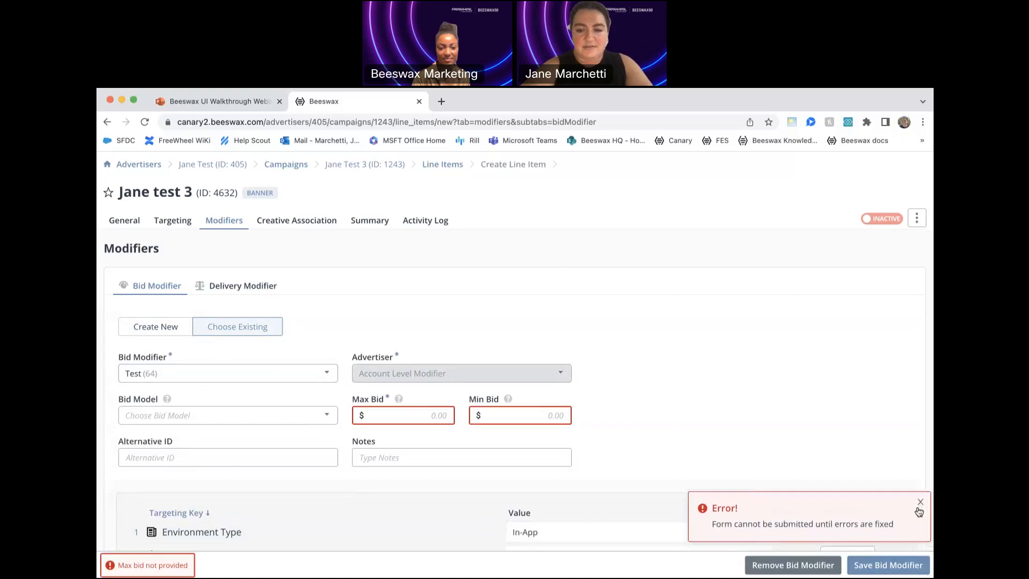
- Set the bid modifier's max bid and min bid to $1 each and try to save it
{"action": "left_click", "coordinate": [428, 416]}
{"action": "type", "text": "1"}
{"action": "left_click", "coordinate": [496, 421]}
{"action": "type", "text": "1"}
{"action": "left_click", "coordinate": [870, 573]}
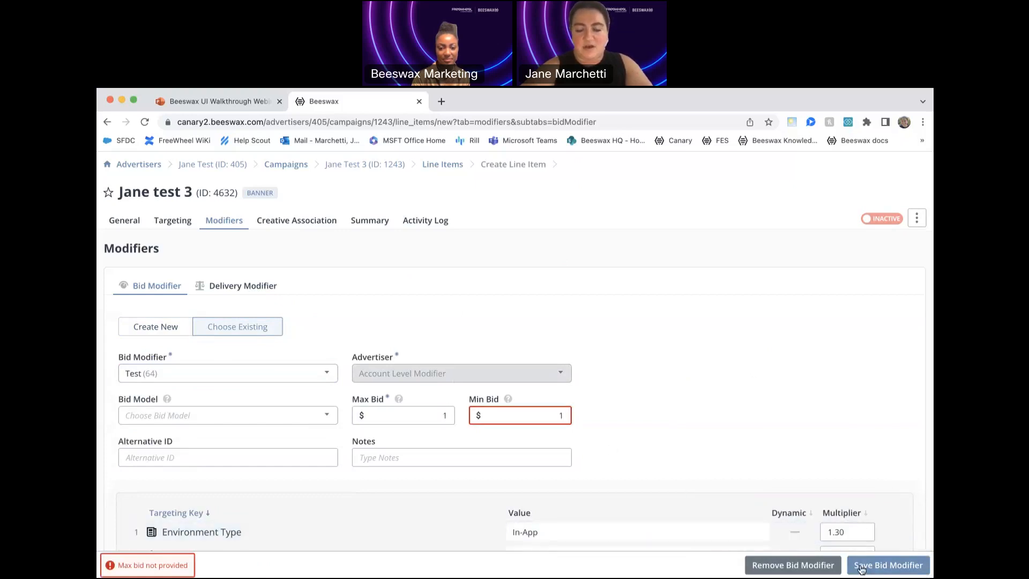
{"action": "left_click", "coordinate": [921, 510]}
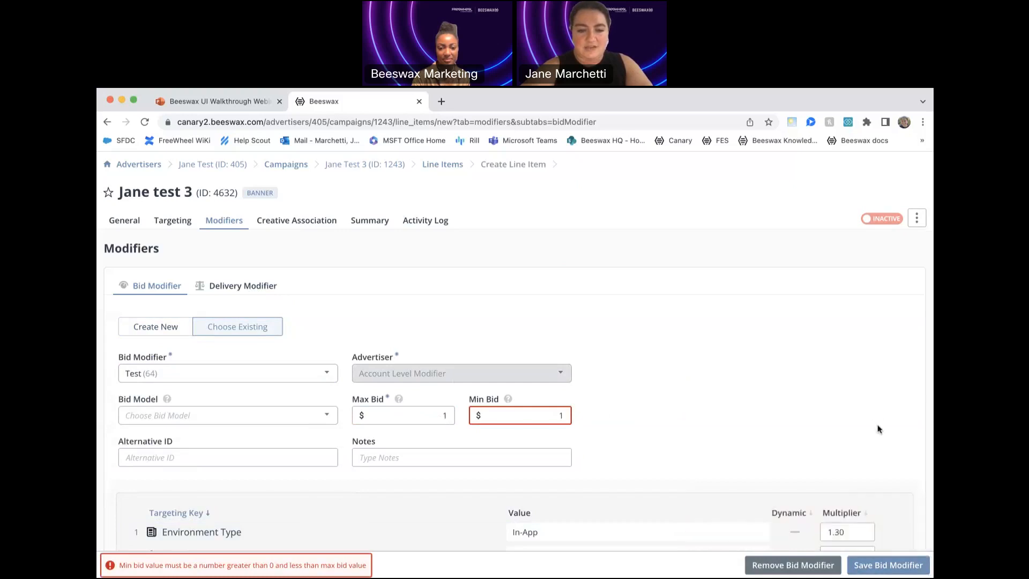
{"action": "scroll", "coordinate": [877, 427], "scroll_direction": "down", "scroll_amount": 3}
{"action": "scroll", "coordinate": [873, 411], "scroll_direction": "up", "scroll_amount": 3}
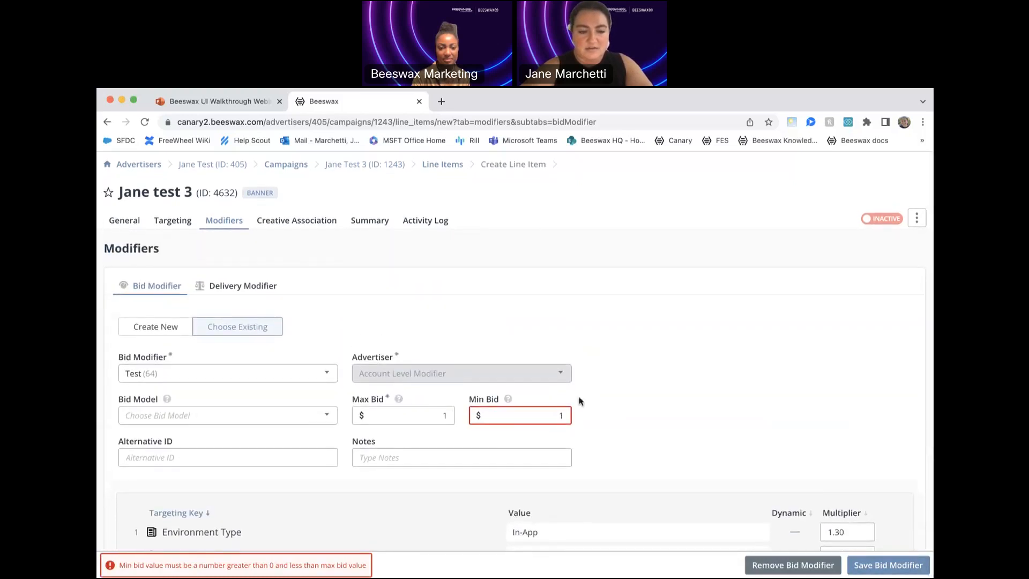
- Set the bid modifier's min bid to $0 and try to save it
{"action": "left_click", "coordinate": [481, 416]}
{"action": "key", "text": "BackSpace"}
{"action": "type", "text": "0"}
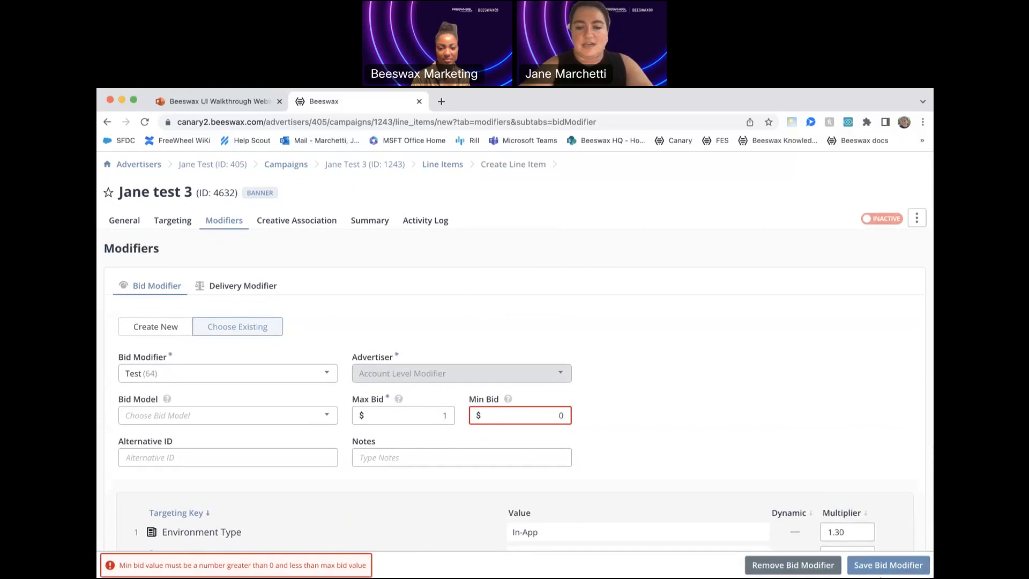
{"action": "left_click", "coordinate": [884, 567]}
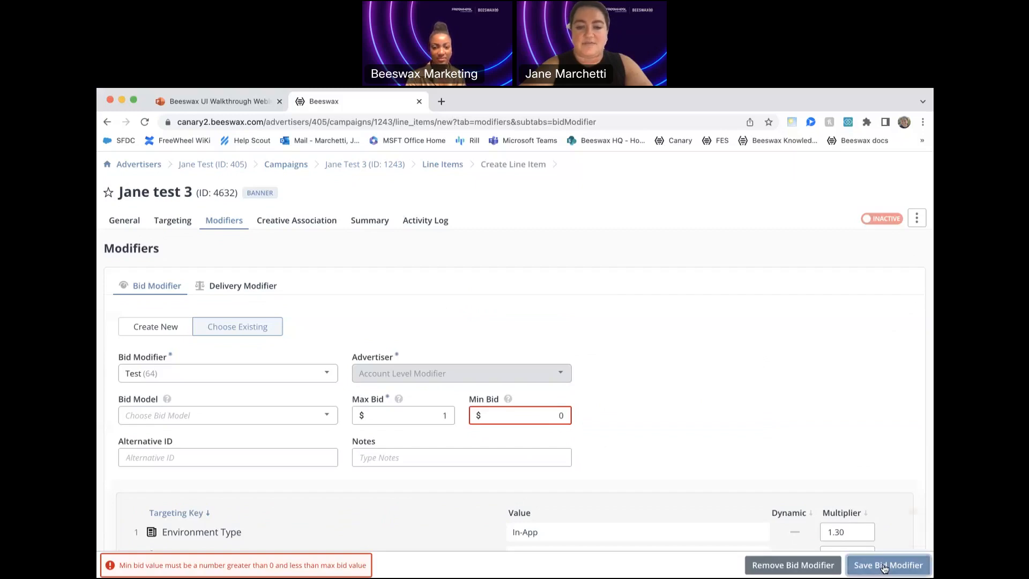
{"action": "left_click", "coordinate": [920, 506]}
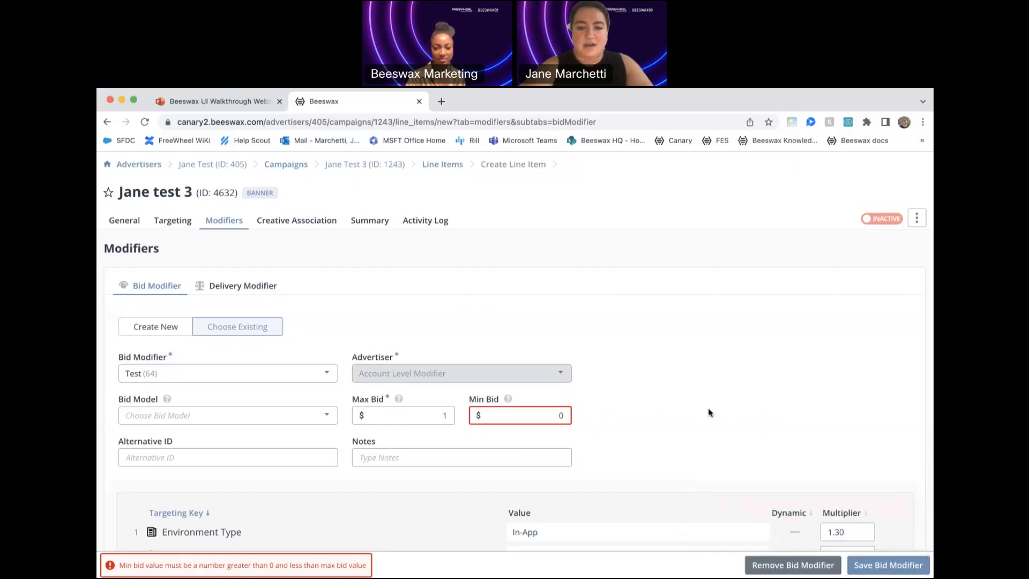
- Clear the min bid and discard the unsaved bid modifier changes, returning to the line item's targeting
{"action": "left_click", "coordinate": [565, 417]}
{"action": "key", "text": "BackSpace"}
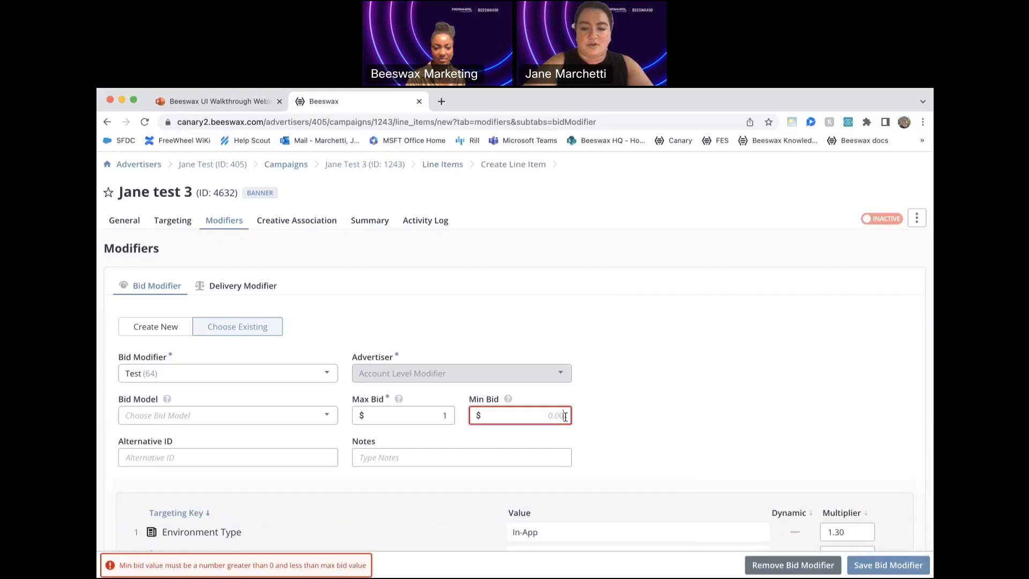
{"action": "left_click", "coordinate": [622, 390]}
{"action": "left_click", "coordinate": [236, 284]}
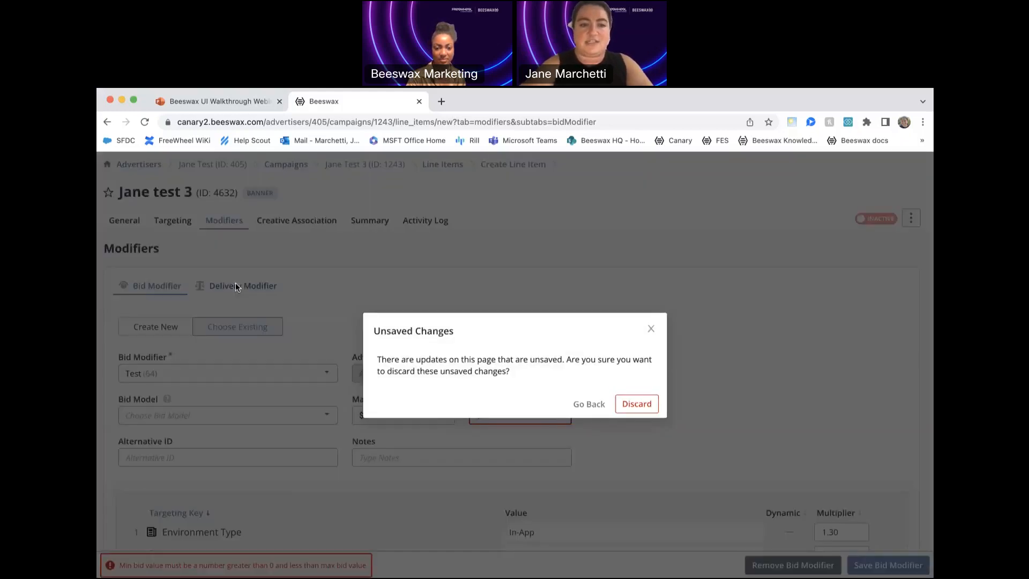
{"action": "left_click", "coordinate": [592, 408]}
{"action": "left_click", "coordinate": [181, 221]}
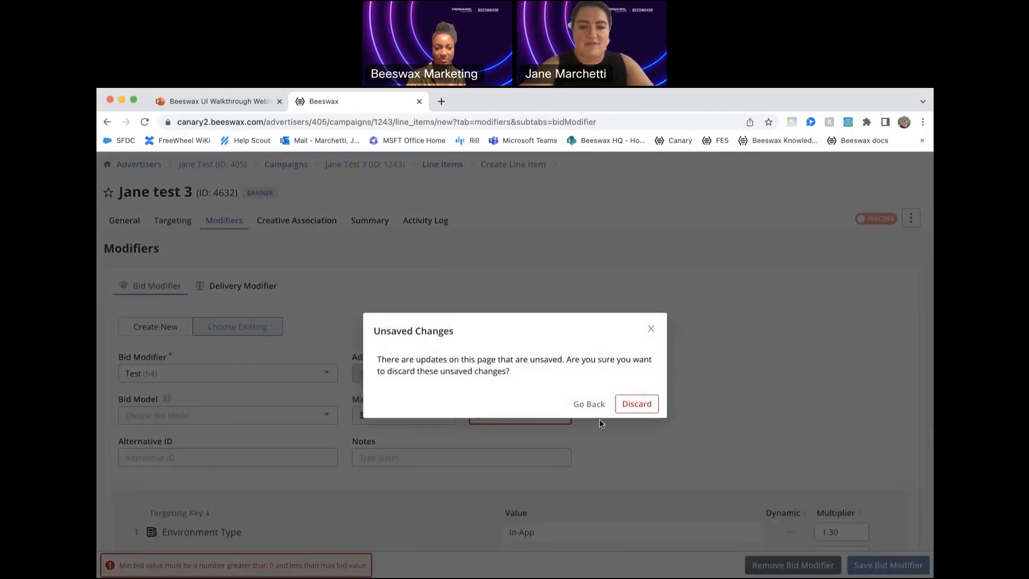
{"action": "left_click", "coordinate": [637, 407]}
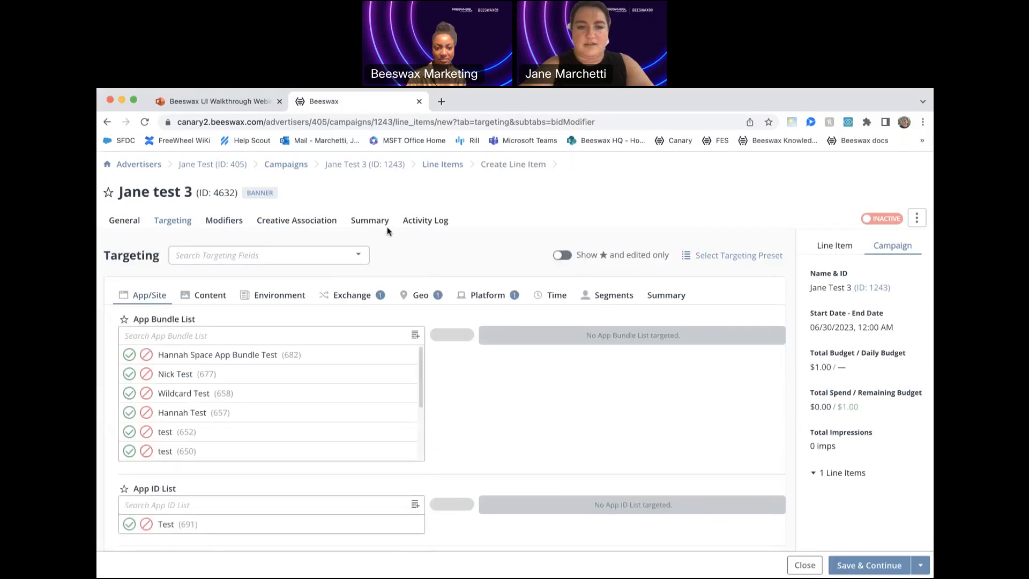
- Associate the 300x250 banner image creative (ID 4641) with the line item and save the association
{"action": "left_click", "coordinate": [316, 224]}
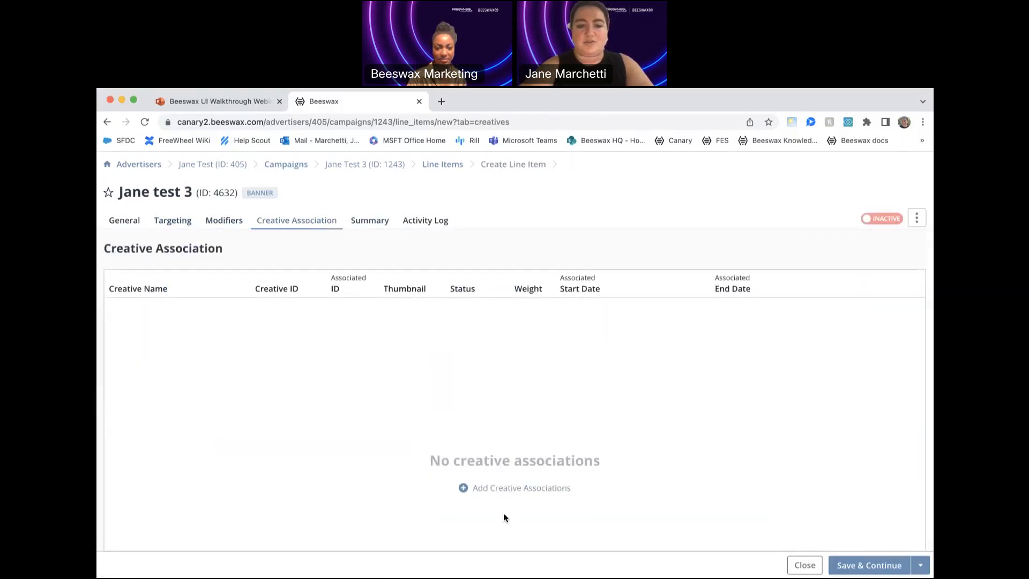
{"action": "left_click", "coordinate": [464, 489]}
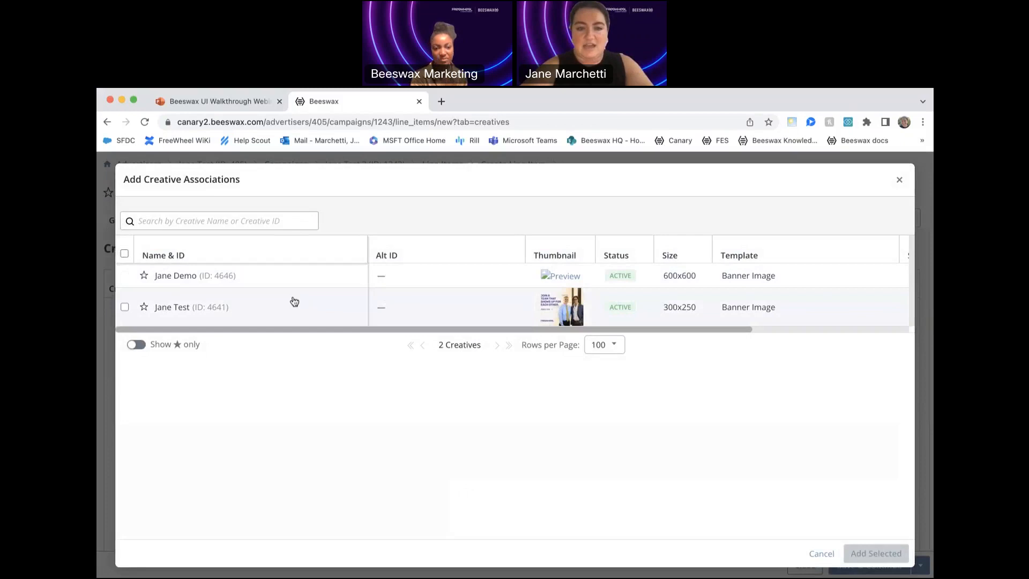
{"action": "left_click", "coordinate": [125, 309]}
{"action": "left_click", "coordinate": [876, 553]}
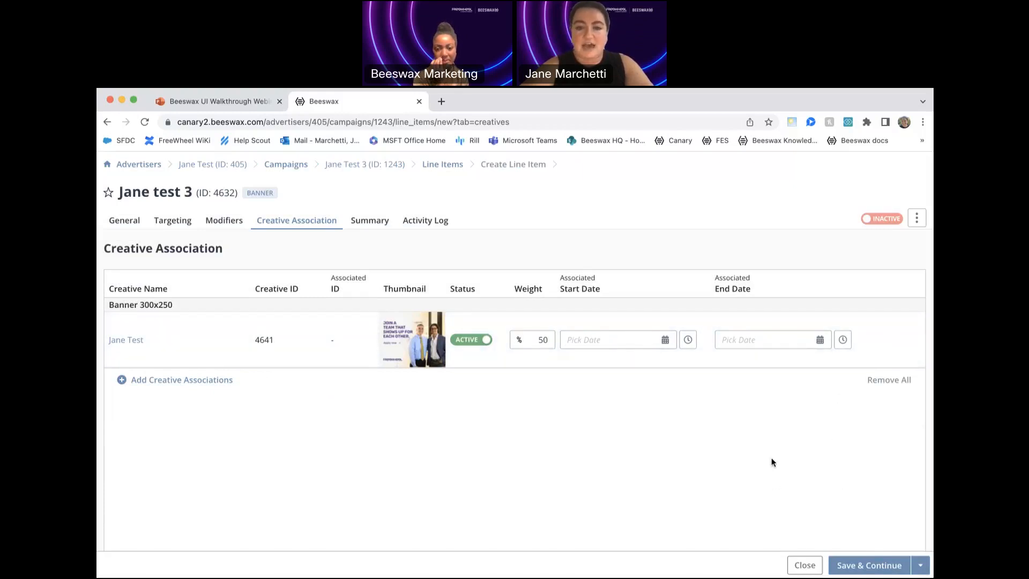
{"action": "left_click", "coordinate": [860, 567]}
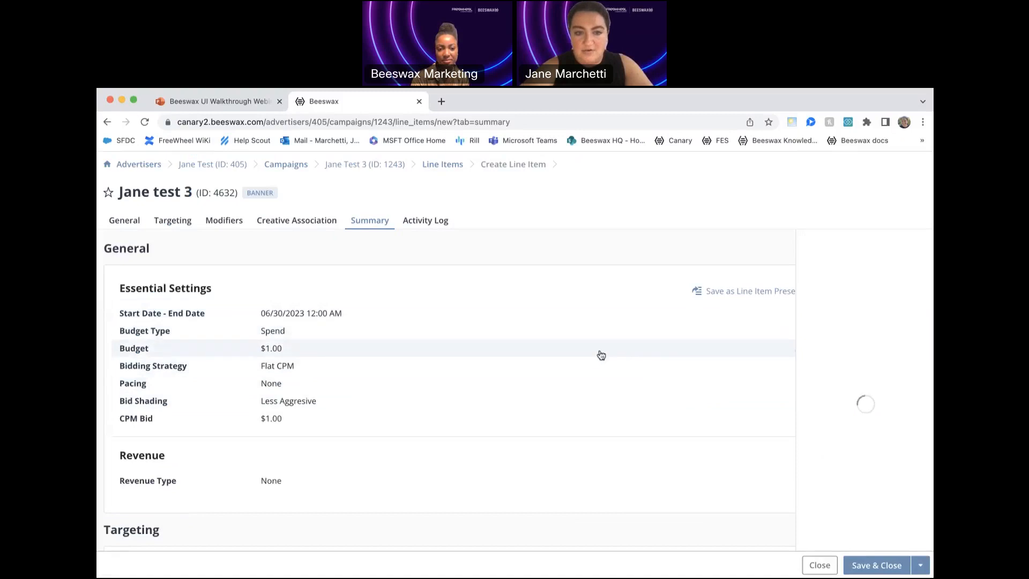
- Review the line item's summary, covering its essential settings, revenue, targeting and creative association
{"action": "scroll", "coordinate": [607, 419], "scroll_direction": "down", "scroll_amount": 5}
{"action": "scroll", "coordinate": [608, 419], "scroll_direction": "down", "scroll_amount": 2}
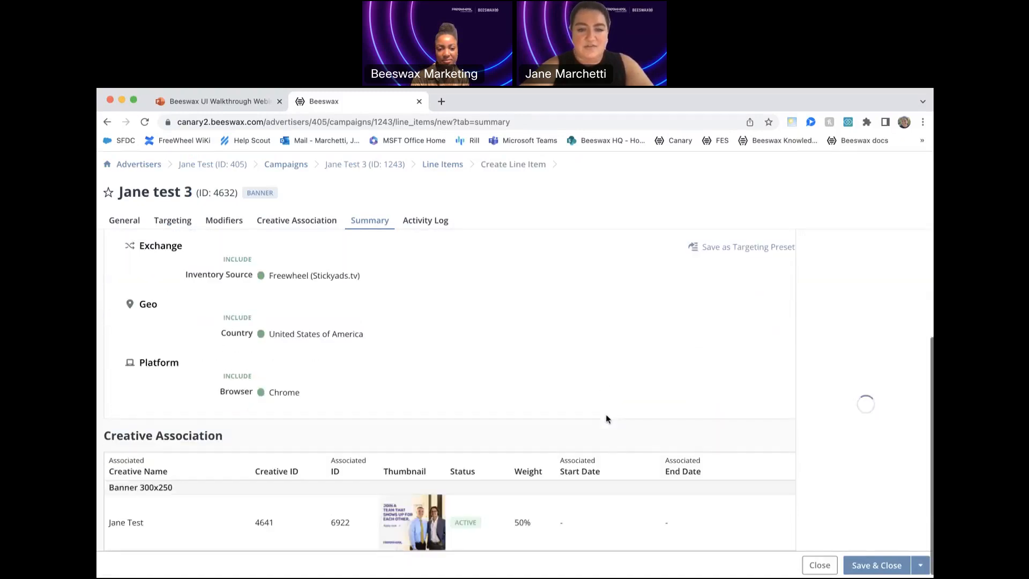
{"action": "scroll", "coordinate": [607, 419], "scroll_direction": "up", "scroll_amount": 7}
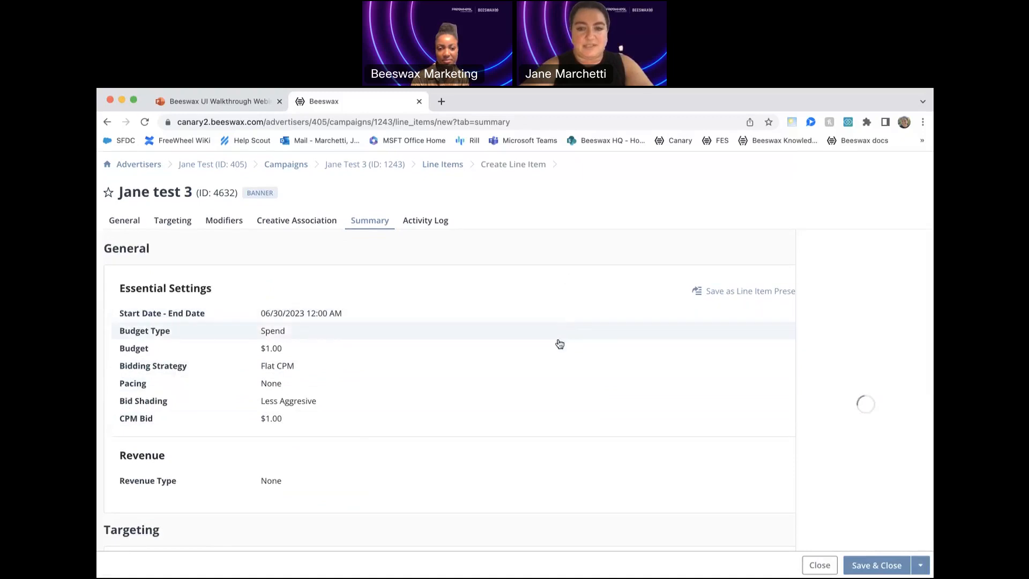
{"action": "scroll", "coordinate": [604, 332], "scroll_direction": "down", "scroll_amount": 4}
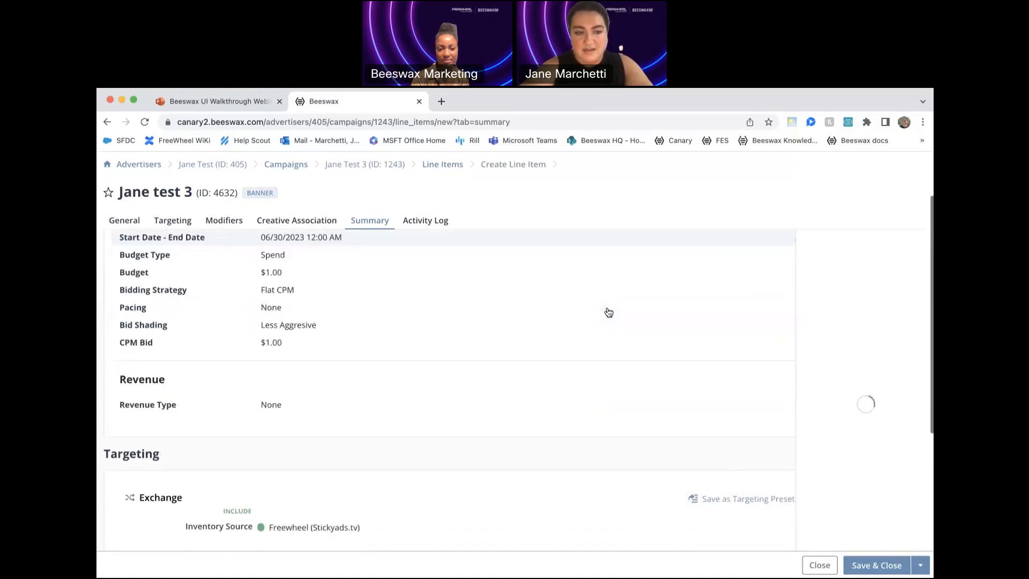
{"action": "scroll", "coordinate": [609, 313], "scroll_direction": "down", "scroll_amount": 3}
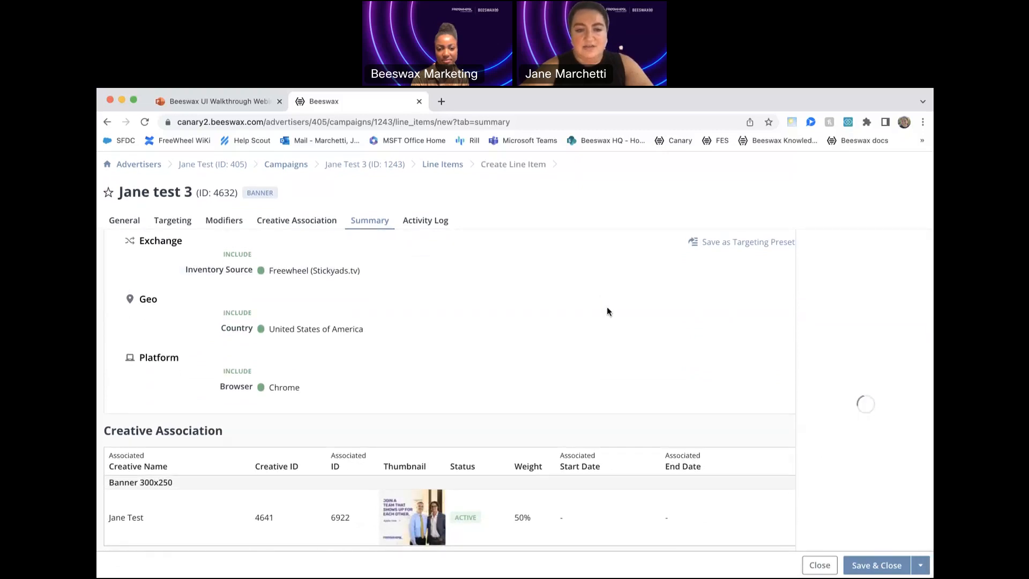
{"action": "scroll", "coordinate": [607, 312], "scroll_direction": "up", "scroll_amount": 7}
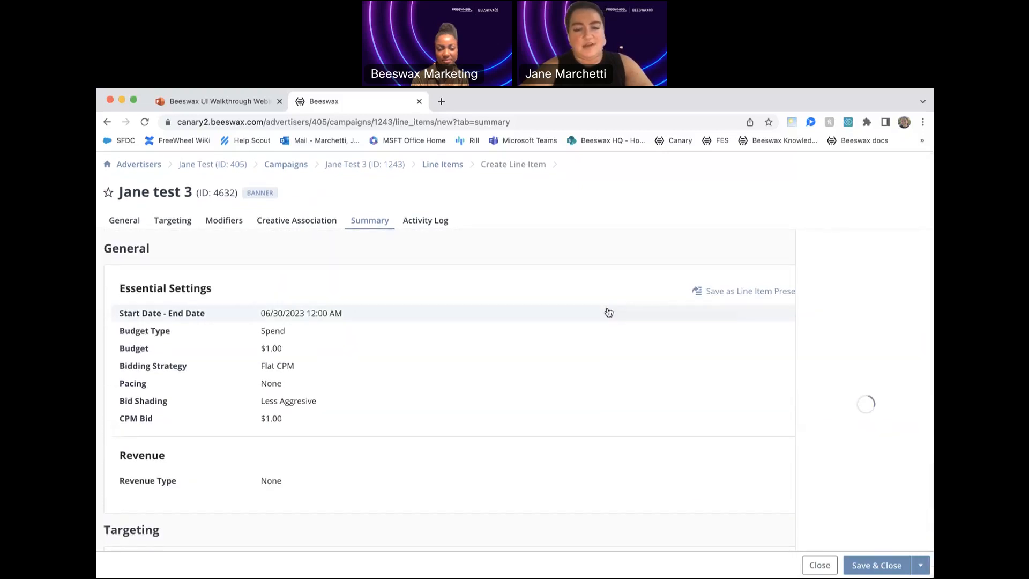
- Examine the line item's activity log for the targeting, bidding and essential setting changes in each entry
{"action": "left_click", "coordinate": [427, 221]}
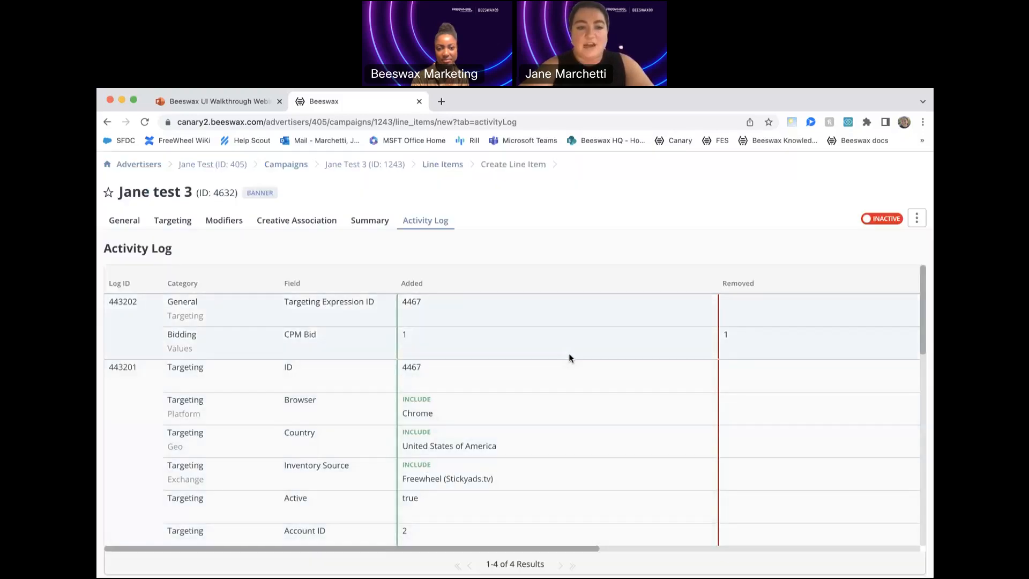
{"action": "scroll", "coordinate": [578, 400], "scroll_direction": "down", "scroll_amount": 5}
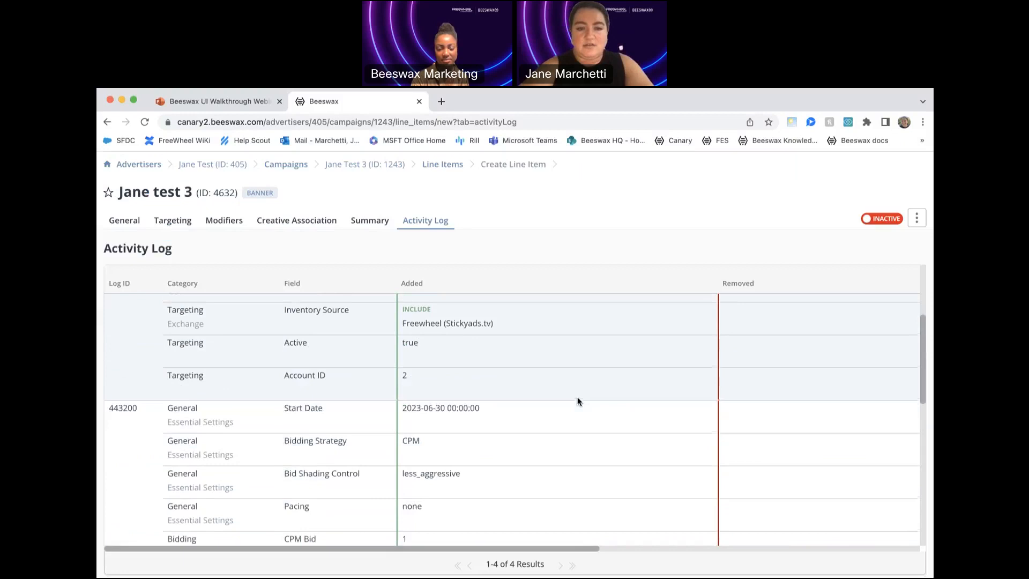
{"action": "scroll", "coordinate": [578, 400], "scroll_direction": "down", "scroll_amount": 5}
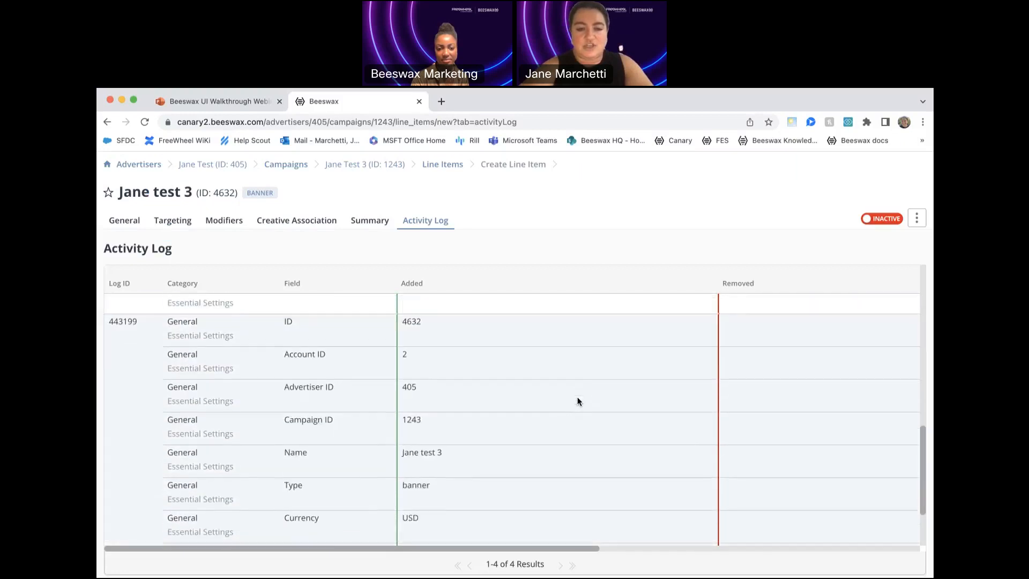
{"action": "scroll", "coordinate": [578, 399], "scroll_direction": "up", "scroll_amount": 10}
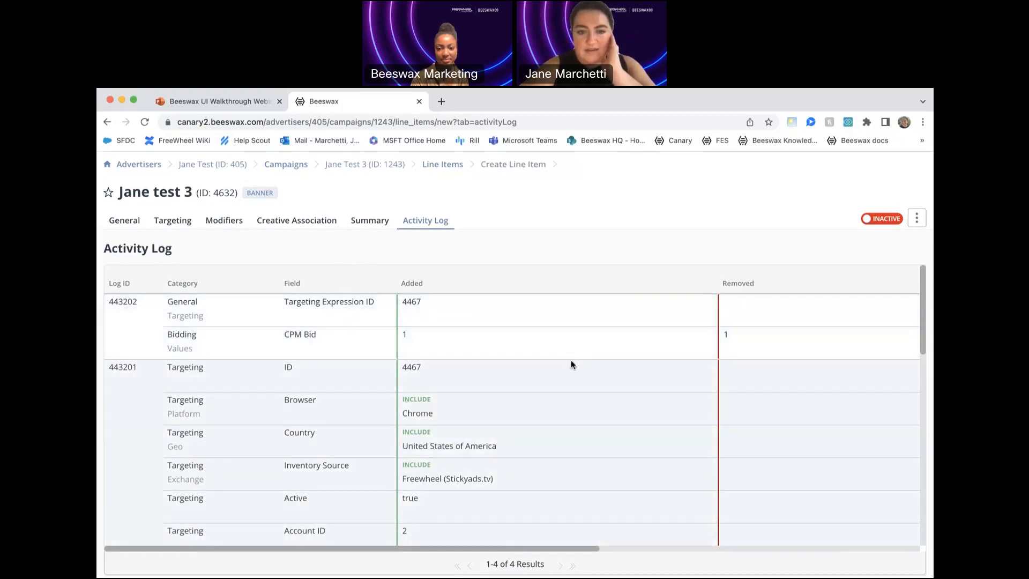
{"action": "scroll", "coordinate": [558, 464], "scroll_direction": "down", "scroll_amount": 1}
{"action": "scroll", "coordinate": [558, 464], "scroll_direction": "down", "scroll_amount": 1}
{"action": "scroll", "coordinate": [558, 465], "scroll_direction": "down", "scroll_amount": 3}
{"action": "scroll", "coordinate": [558, 464], "scroll_direction": "down", "scroll_amount": 2}
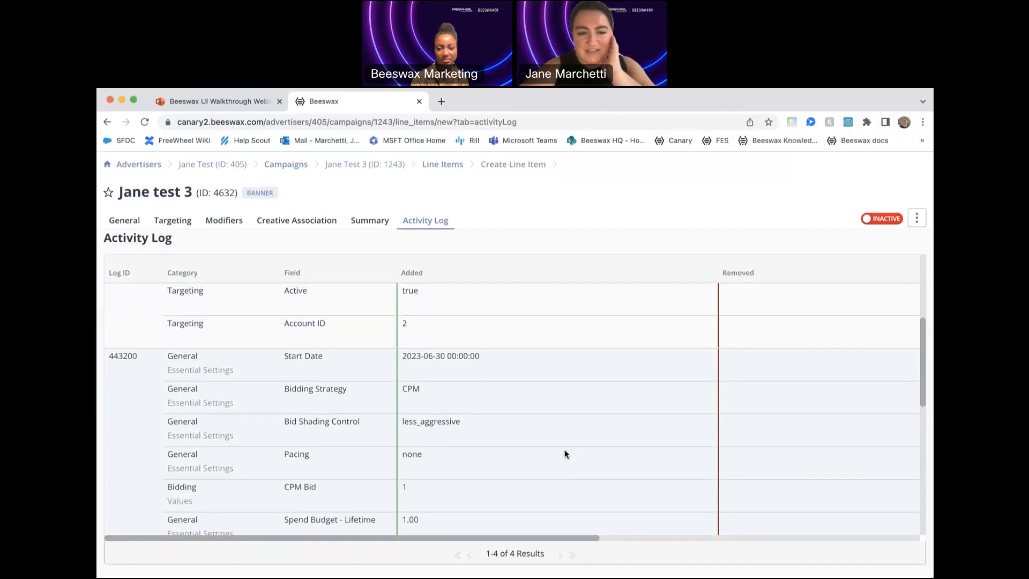
{"action": "scroll", "coordinate": [587, 412], "scroll_direction": "down", "scroll_amount": 5}
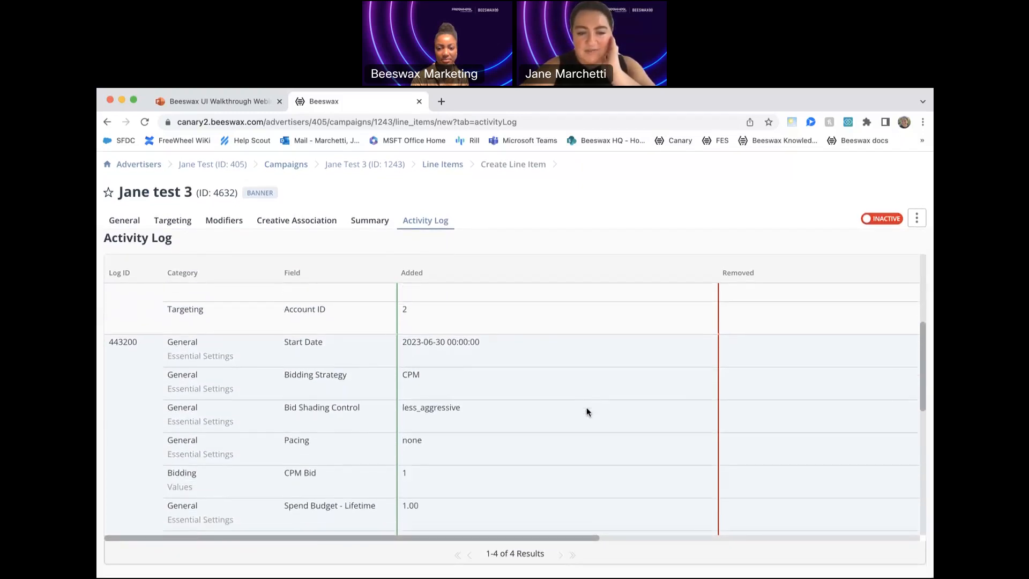
{"action": "scroll", "coordinate": [586, 410], "scroll_direction": "down", "scroll_amount": 2}
{"action": "scroll", "coordinate": [587, 411], "scroll_direction": "up", "scroll_amount": 8}
{"action": "scroll", "coordinate": [587, 412], "scroll_direction": "up", "scroll_amount": 5}
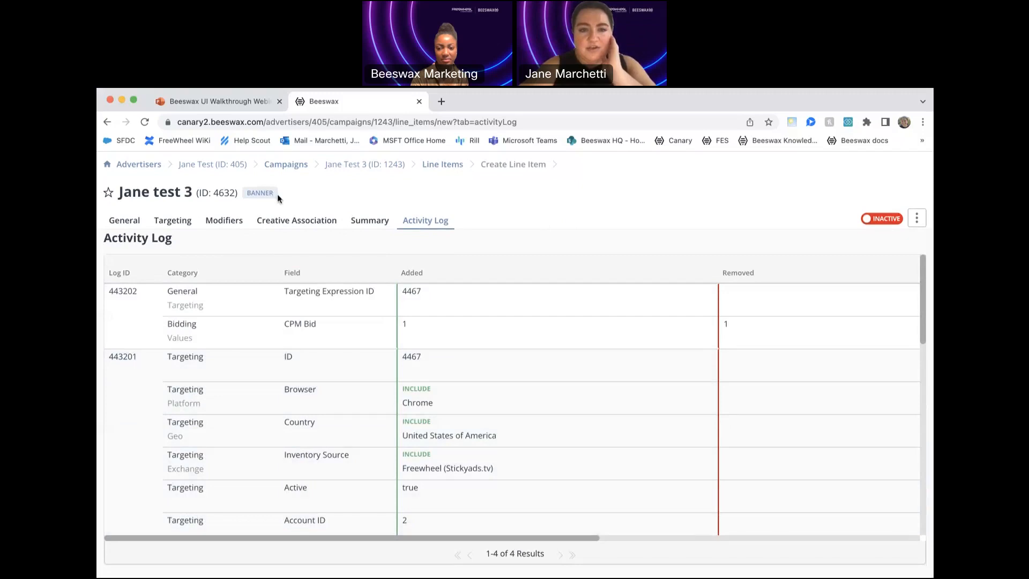
- Leave the line item and look through the list of line items for all advertisers and campaigns
{"action": "left_click", "coordinate": [285, 165]}
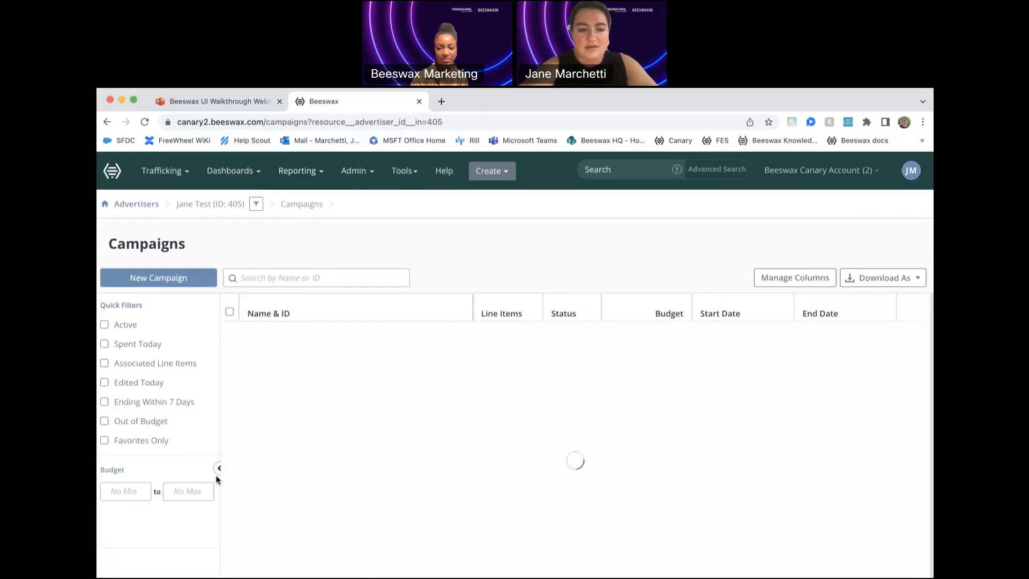
{"action": "left_click", "coordinate": [114, 177]}
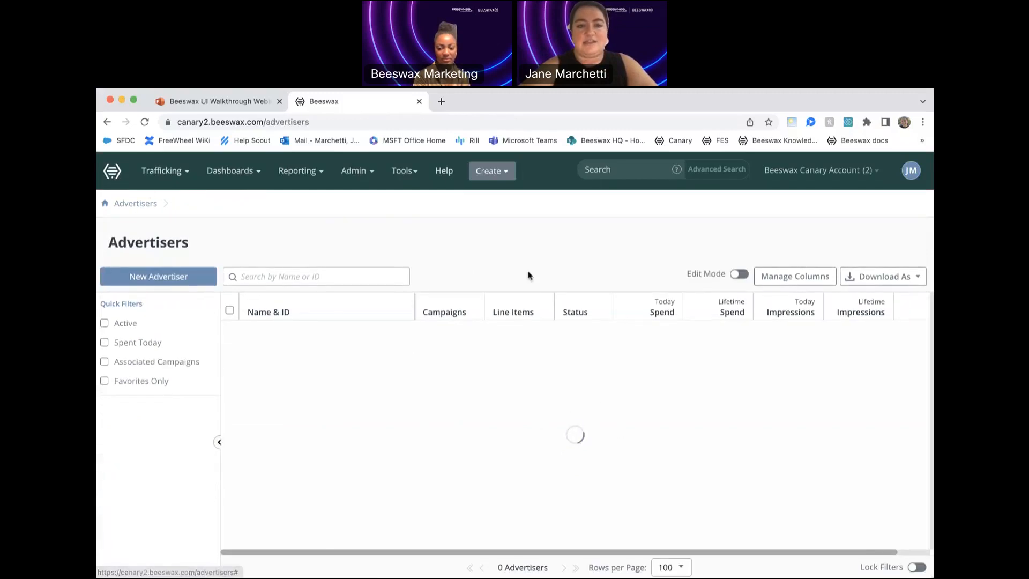
{"action": "left_click", "coordinate": [163, 171]}
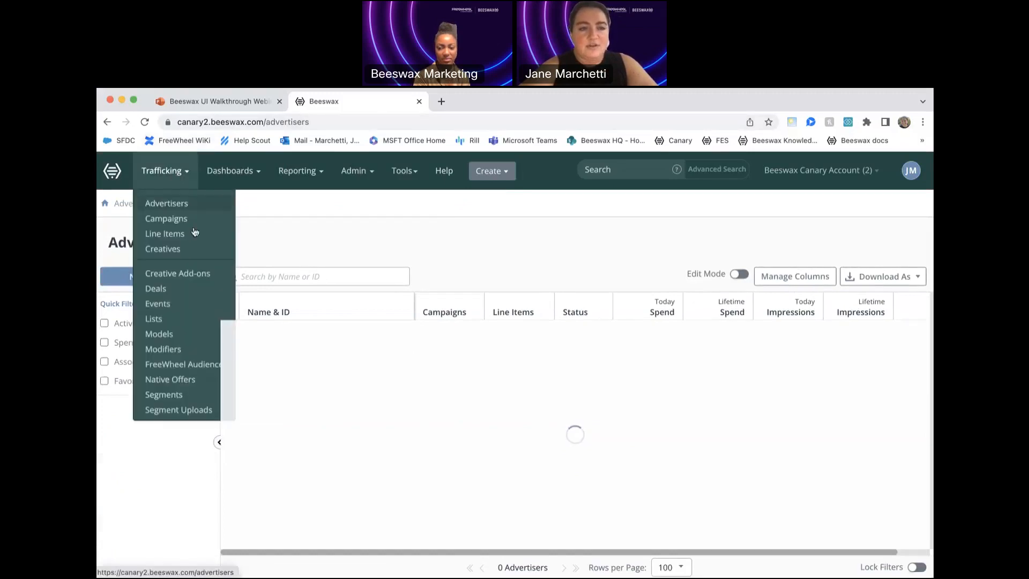
{"action": "left_click", "coordinate": [194, 233]}
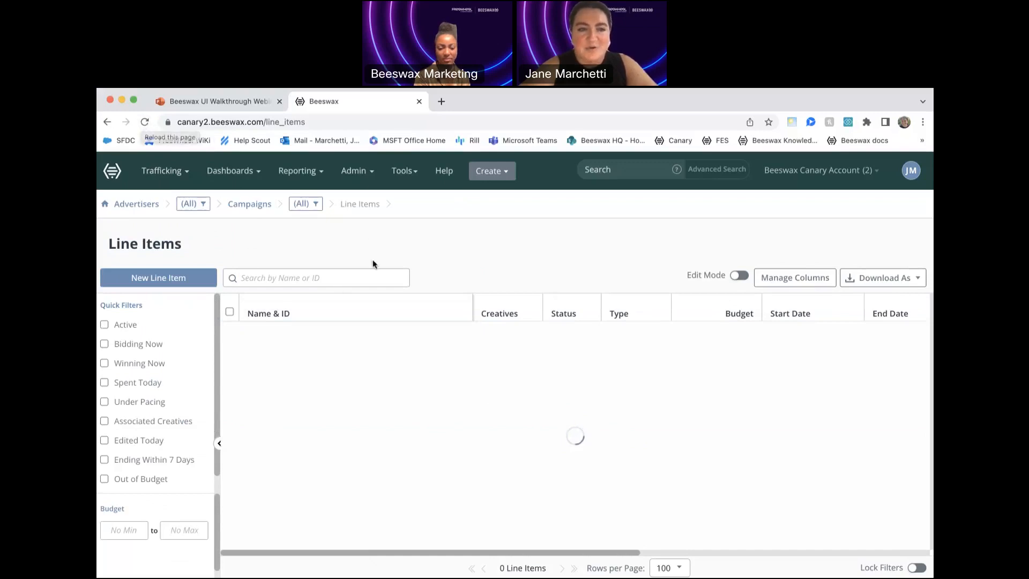
{"action": "scroll", "coordinate": [530, 418], "scroll_direction": "down", "scroll_amount": 5}
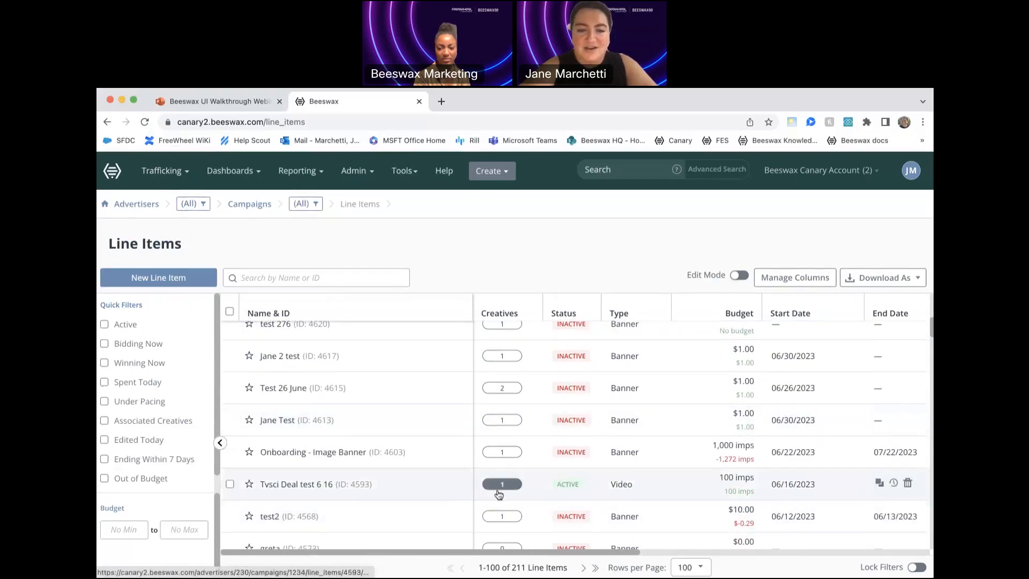
{"action": "scroll", "coordinate": [465, 412], "scroll_direction": "up", "scroll_amount": 5}
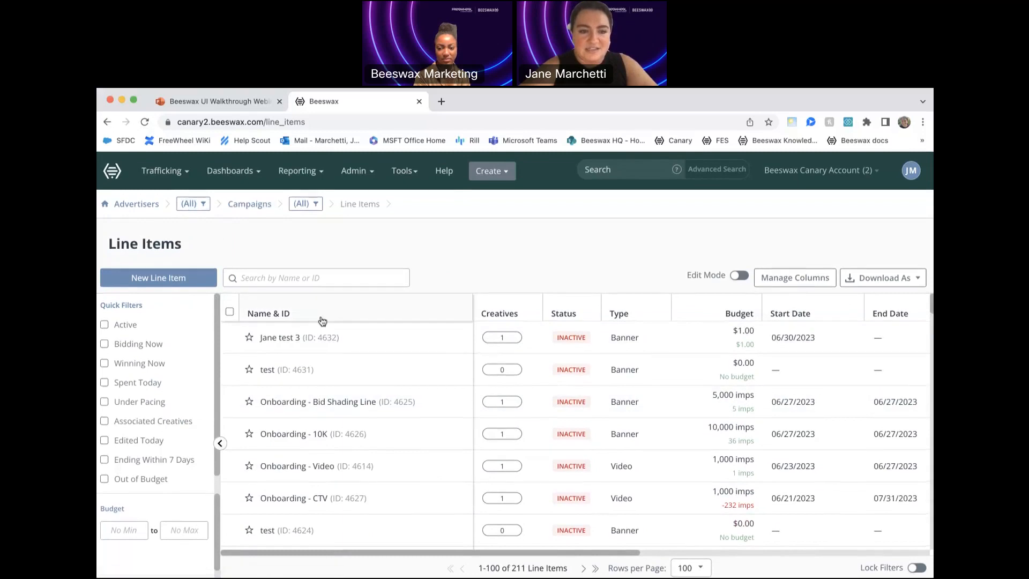
- From the campaign list, open campaign 1236's line items and show the creative association of Onboarding - Bid Shading Line
{"action": "left_click", "coordinate": [171, 173]}
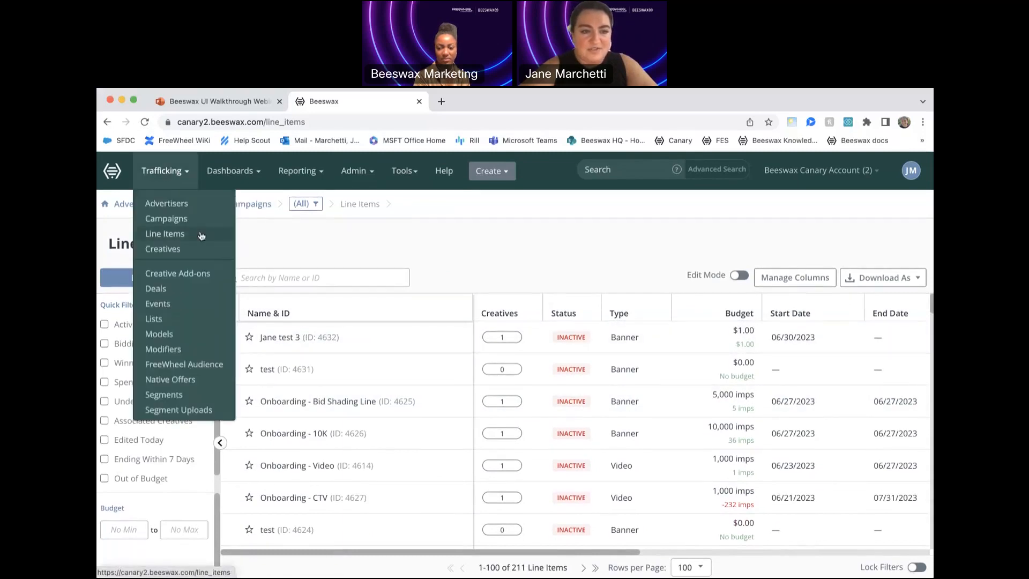
{"action": "left_click", "coordinate": [190, 219]}
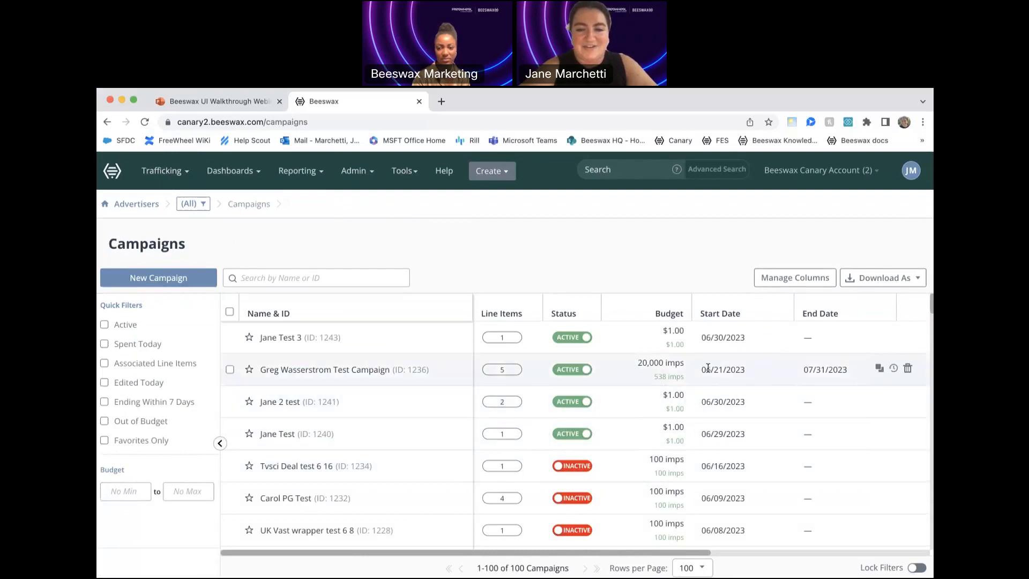
{"action": "left_click", "coordinate": [509, 369]}
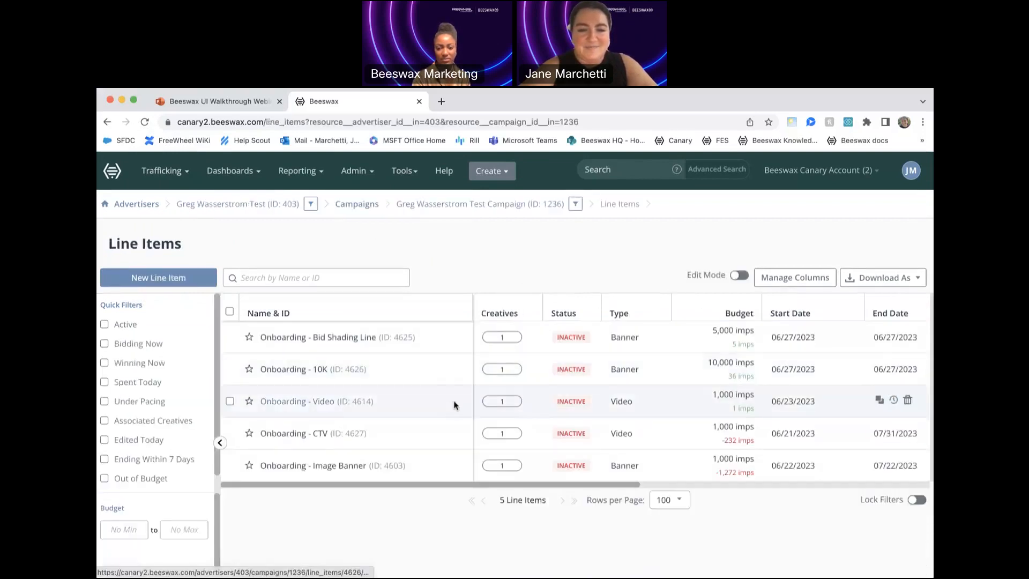
{"action": "left_click", "coordinate": [503, 337]}
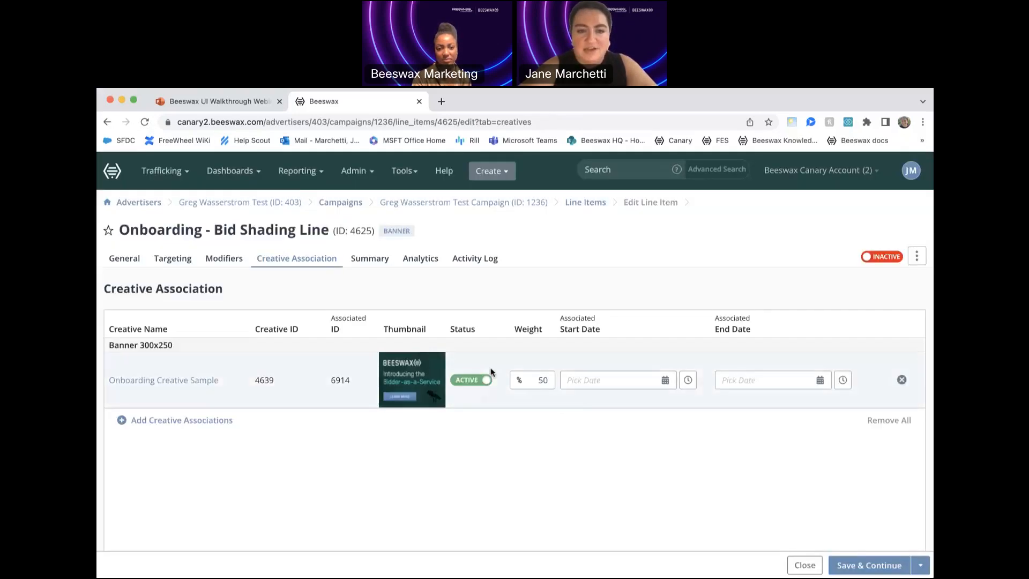
- Examine the line item's real-time analytics, including the bids and wins chart, the spend chart and the delivery overview
{"action": "left_click", "coordinate": [421, 259]}
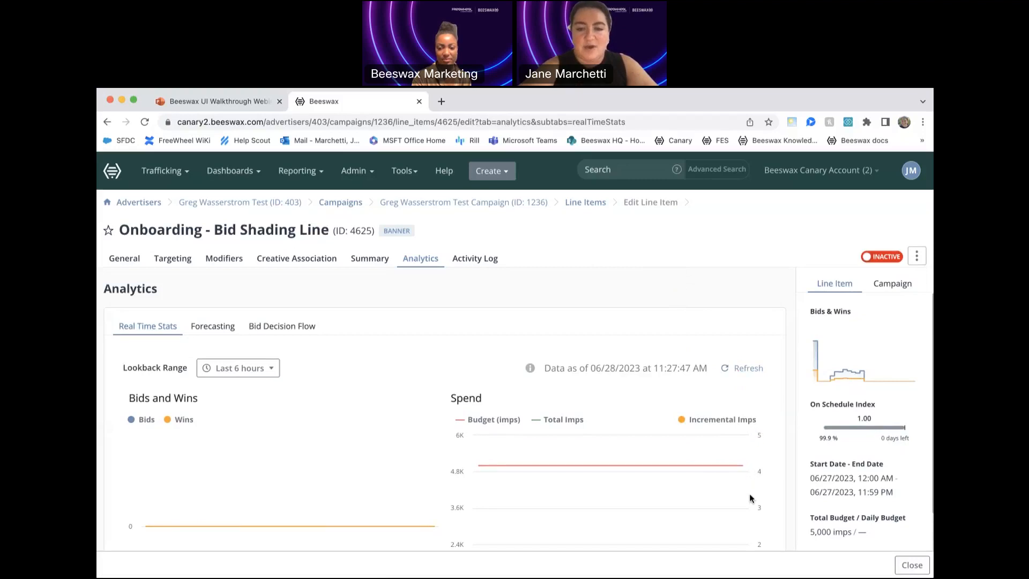
{"action": "scroll", "coordinate": [750, 493], "scroll_direction": "down", "scroll_amount": 3}
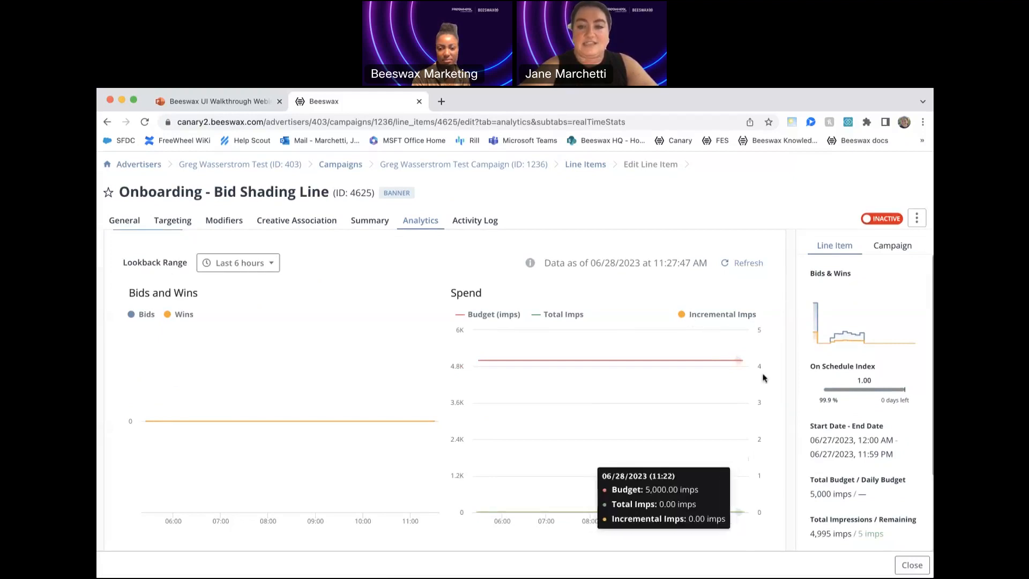
{"action": "scroll", "coordinate": [739, 359], "scroll_direction": "up", "scroll_amount": 1}
{"action": "scroll", "coordinate": [739, 356], "scroll_direction": "up", "scroll_amount": 1}
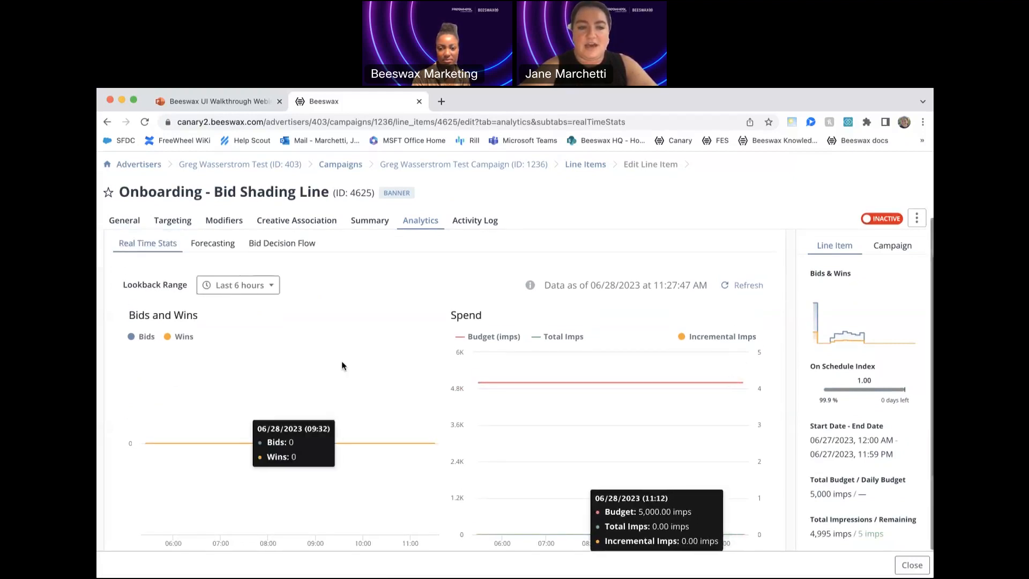
{"action": "scroll", "coordinate": [255, 428], "scroll_direction": "down", "scroll_amount": 1}
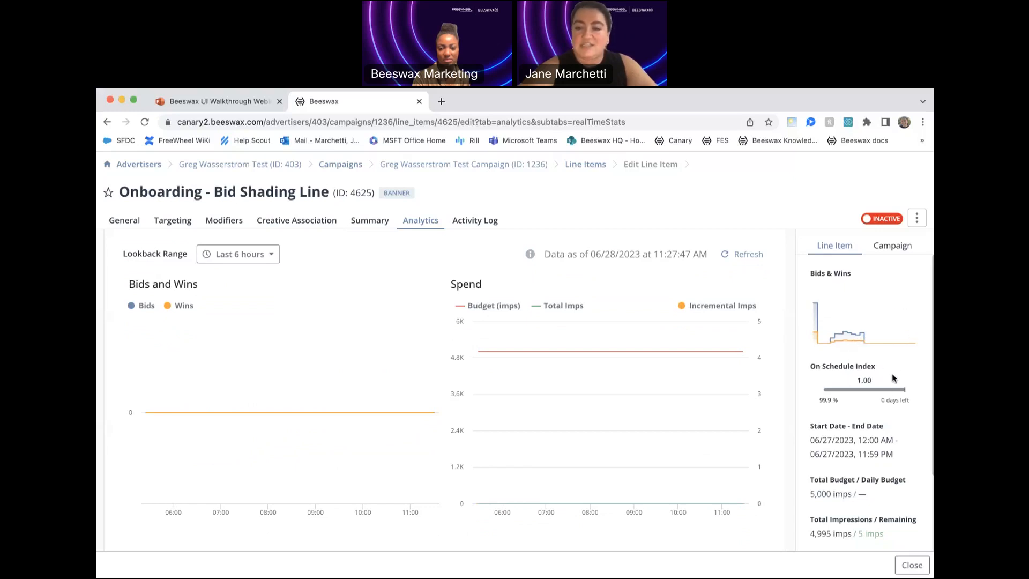
{"action": "scroll", "coordinate": [882, 394], "scroll_direction": "down", "scroll_amount": 3}
{"action": "scroll", "coordinate": [882, 394], "scroll_direction": "down", "scroll_amount": 2}
{"action": "scroll", "coordinate": [881, 394], "scroll_direction": "up", "scroll_amount": 5}
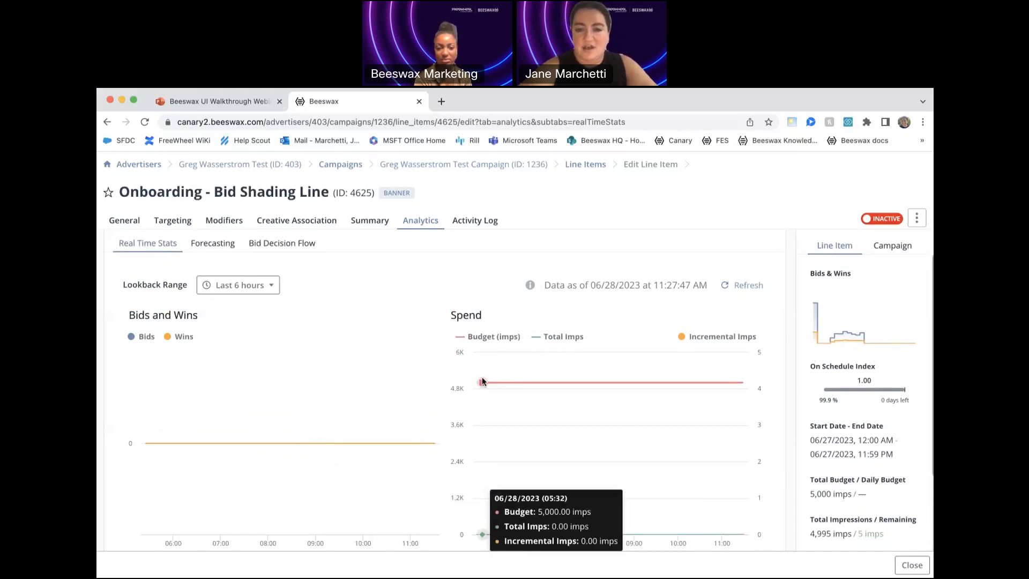
{"action": "scroll", "coordinate": [645, 403], "scroll_direction": "up", "scroll_amount": 1}
{"action": "scroll", "coordinate": [644, 405], "scroll_direction": "down", "scroll_amount": 2}
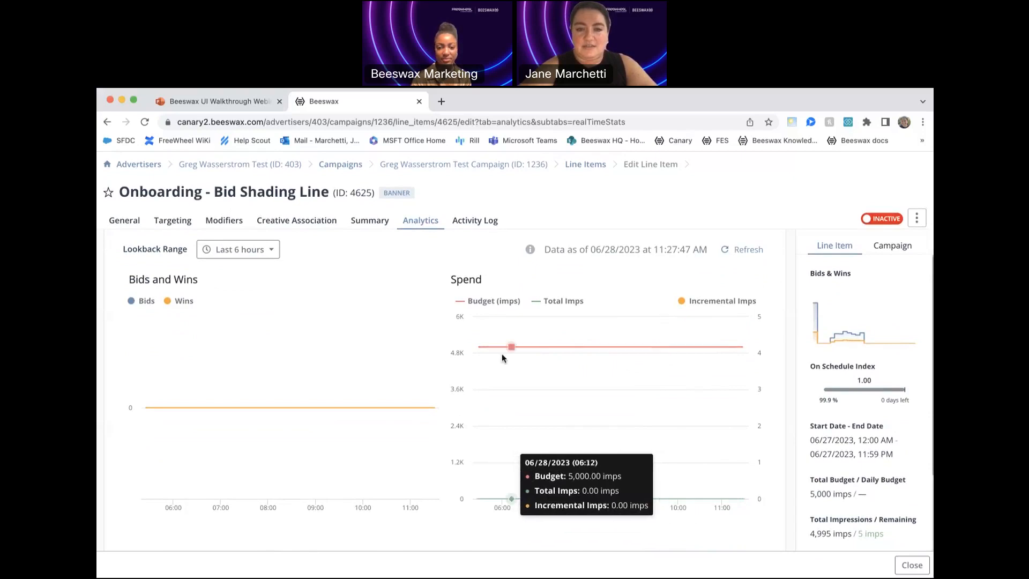
{"action": "scroll", "coordinate": [397, 324], "scroll_direction": "up", "scroll_amount": 3}
- Examine the line item's delivery forecasting, including the sampling date range, the estimate chart and the lifetime delivery figures
{"action": "left_click", "coordinate": [215, 329]}
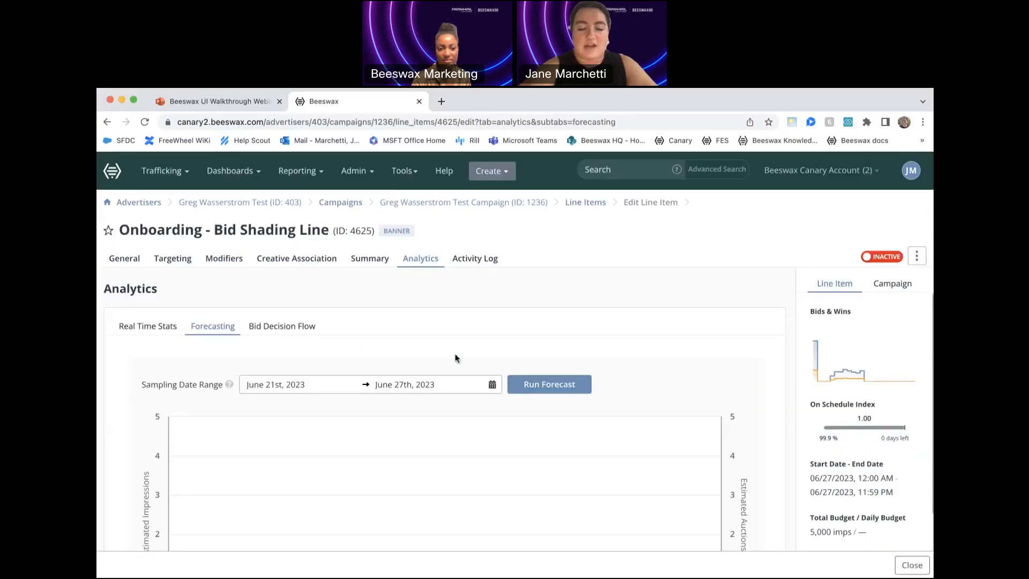
{"action": "scroll", "coordinate": [511, 329], "scroll_direction": "down", "scroll_amount": 2}
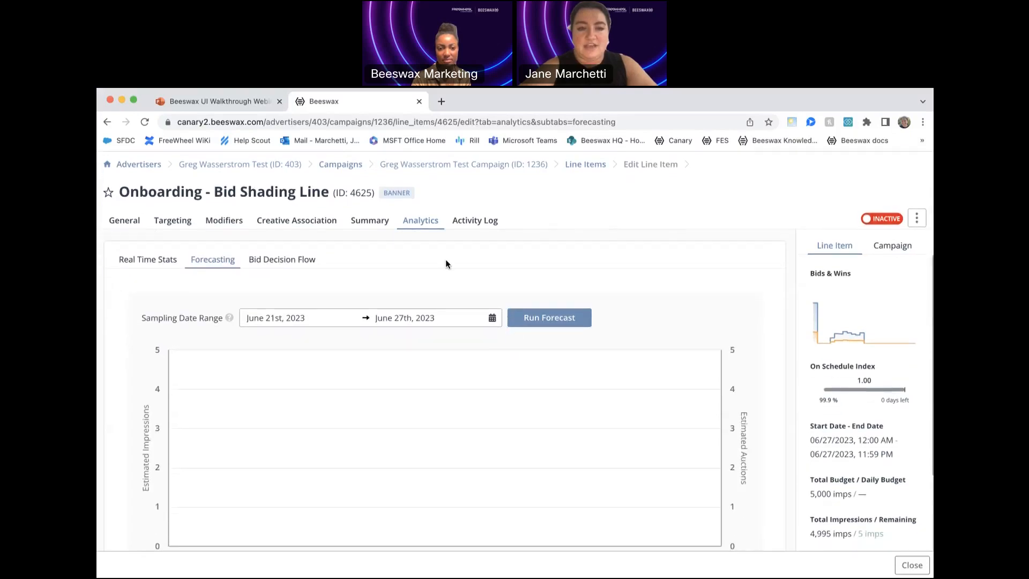
{"action": "scroll", "coordinate": [543, 323], "scroll_direction": "down", "scroll_amount": 5}
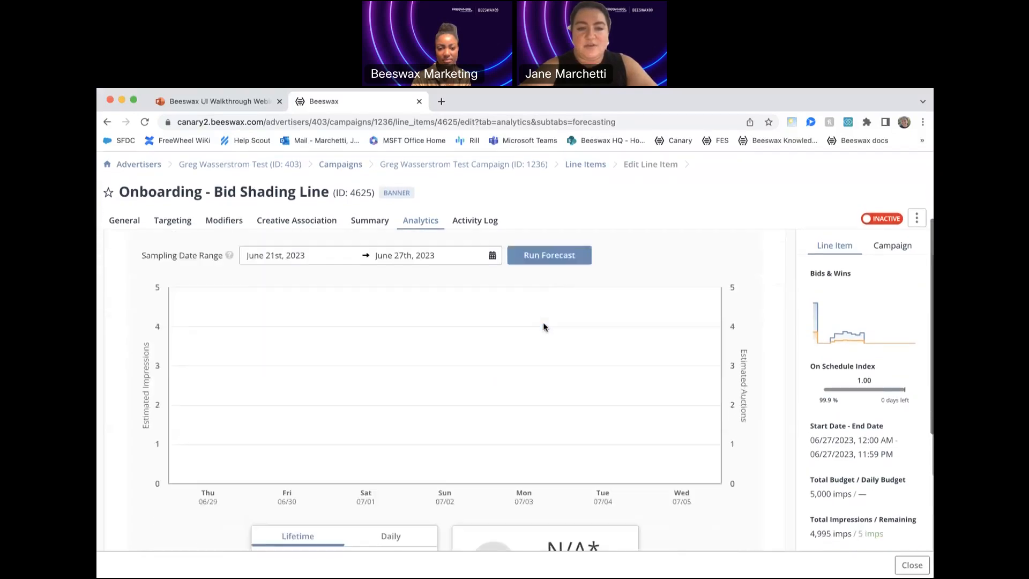
{"action": "scroll", "coordinate": [544, 327], "scroll_direction": "down", "scroll_amount": 5}
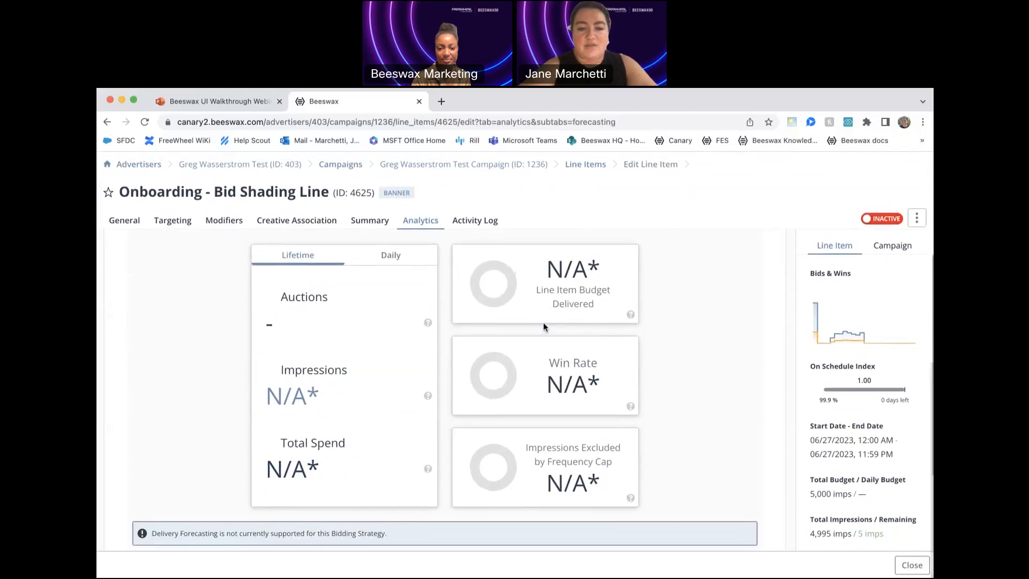
{"action": "scroll", "coordinate": [543, 327], "scroll_direction": "up", "scroll_amount": 10}
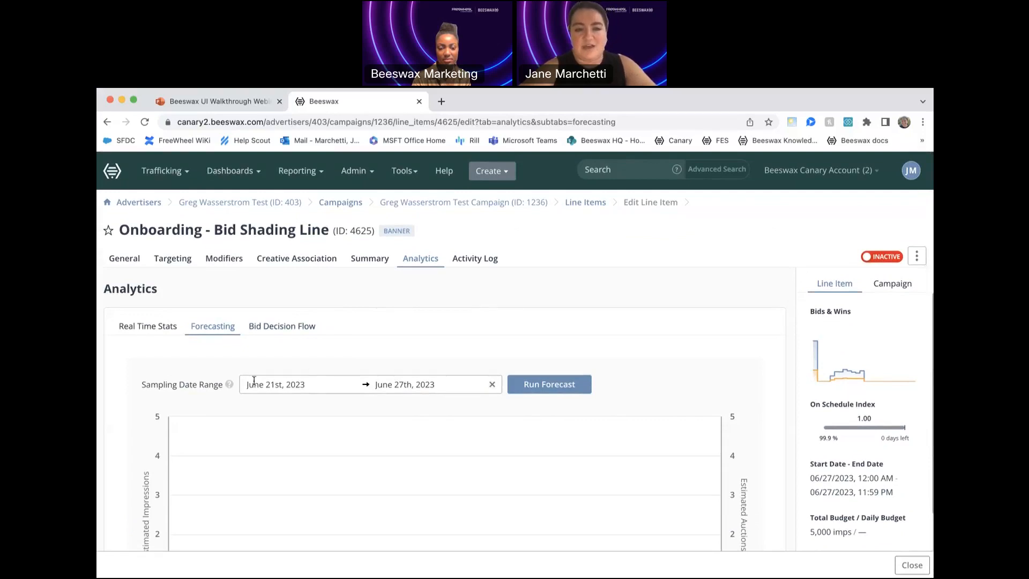
- Show the line item's bid decision flow with the 1 Hour lookback range and look through it
{"action": "left_click", "coordinate": [296, 328]}
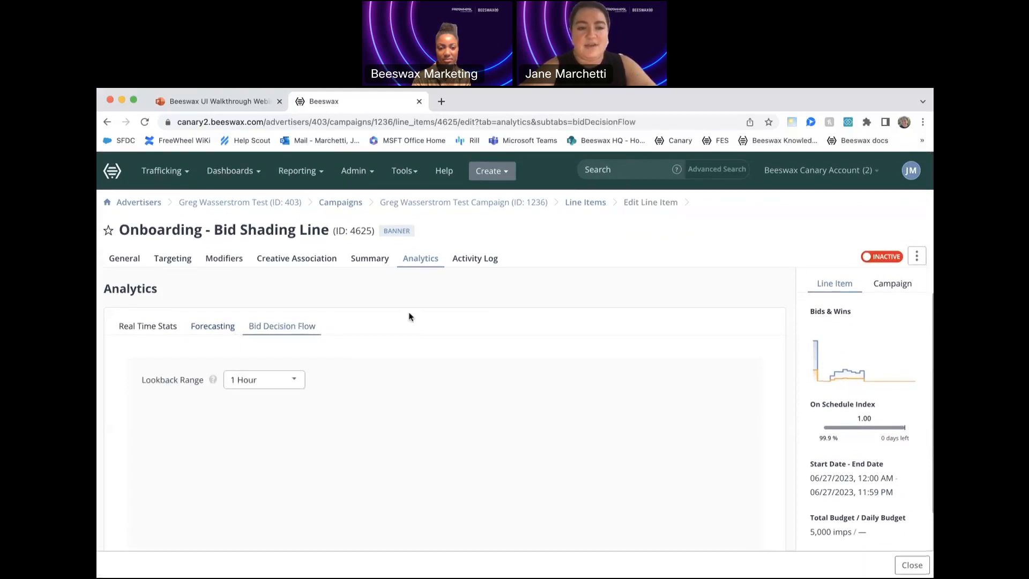
{"action": "scroll", "coordinate": [617, 439], "scroll_direction": "down", "scroll_amount": 2}
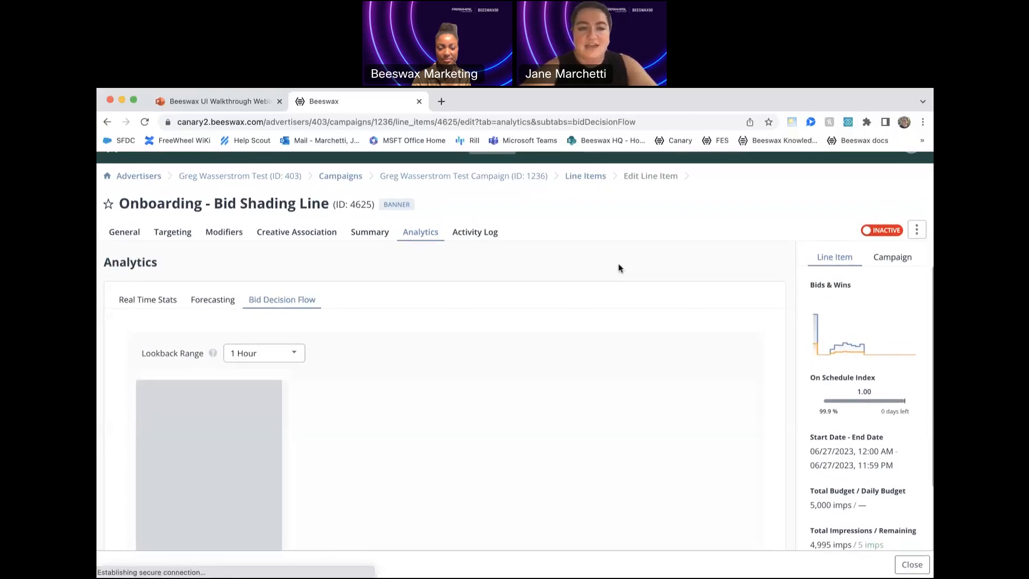
{"action": "scroll", "coordinate": [602, 374], "scroll_direction": "down", "scroll_amount": 1}
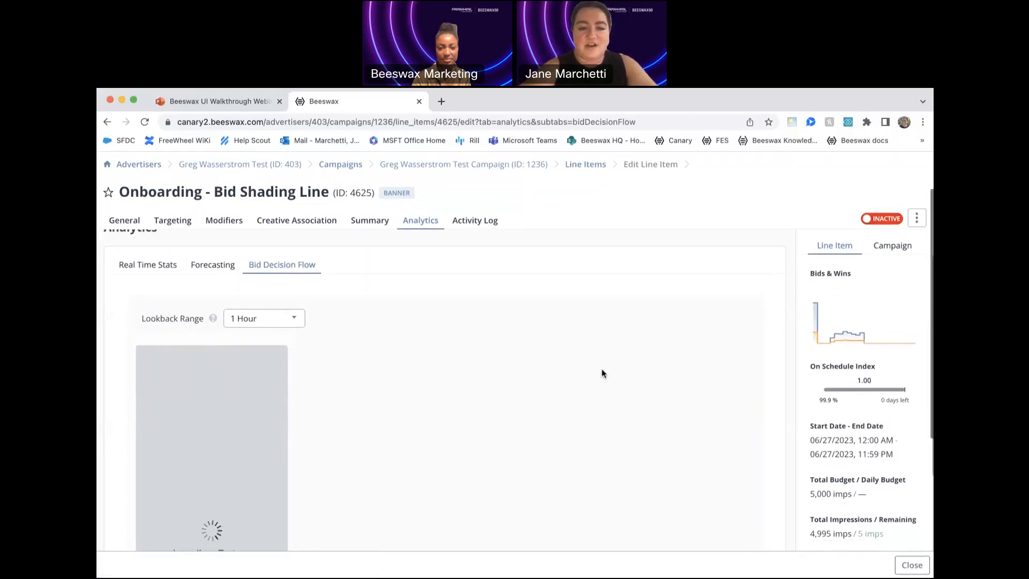
{"action": "scroll", "coordinate": [601, 374], "scroll_direction": "down", "scroll_amount": 1}
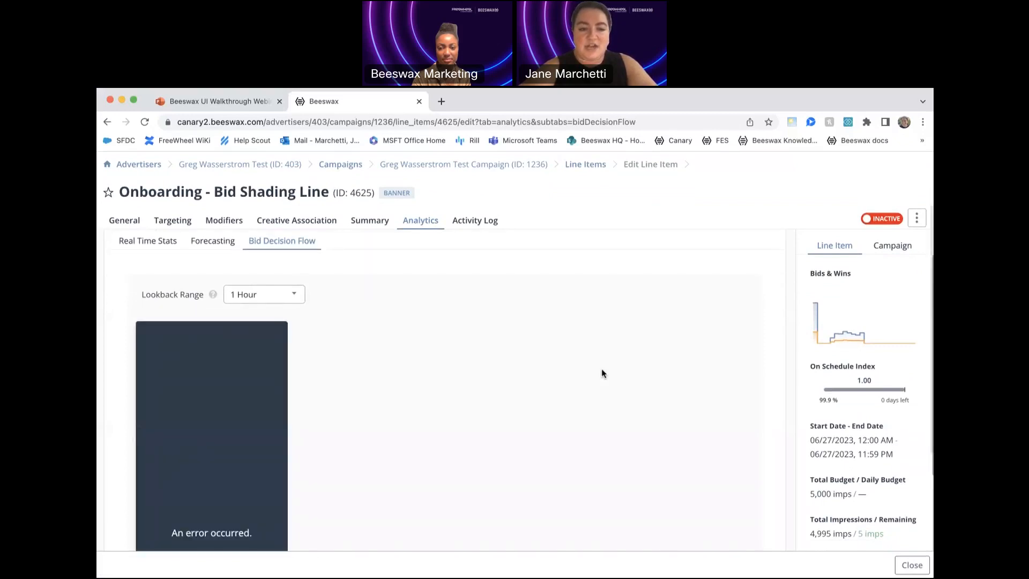
{"action": "scroll", "coordinate": [602, 369], "scroll_direction": "up", "scroll_amount": 2}
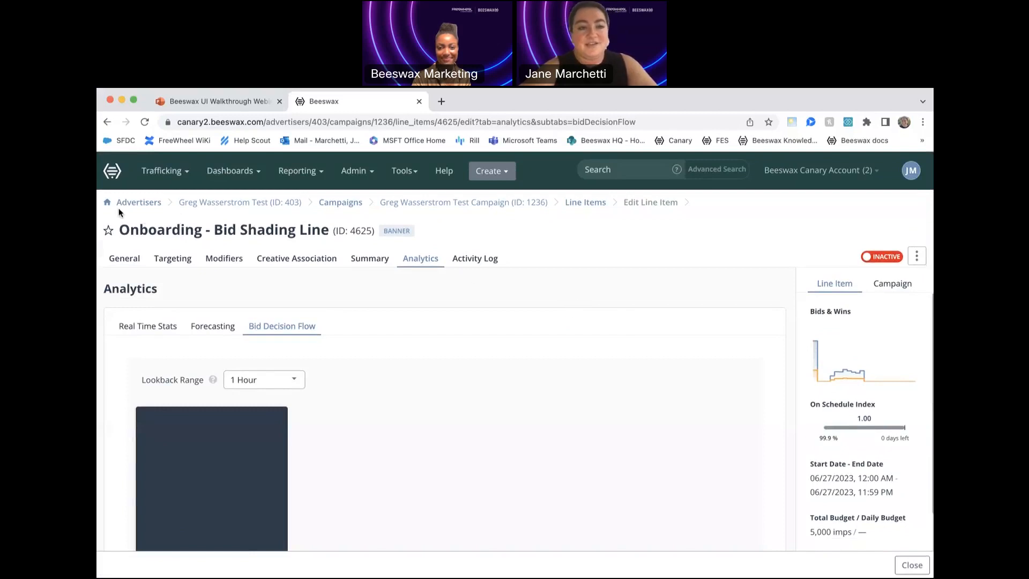
- Return to the Advertisers list, then switch to the PowerPoint webinar deck and start its slide show from the Agenda slide
{"action": "left_click", "coordinate": [114, 177]}
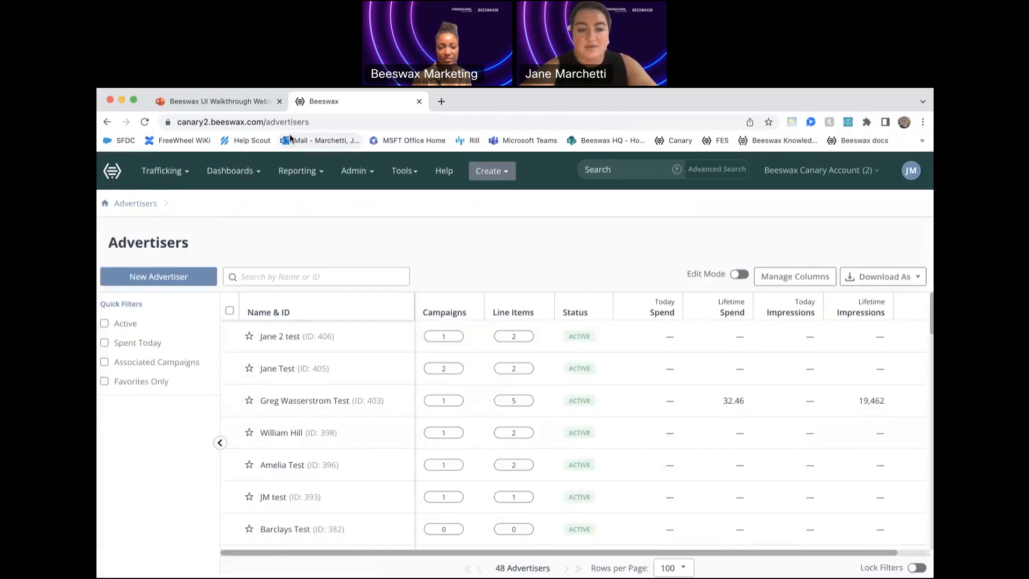
{"action": "left_click", "coordinate": [224, 101]}
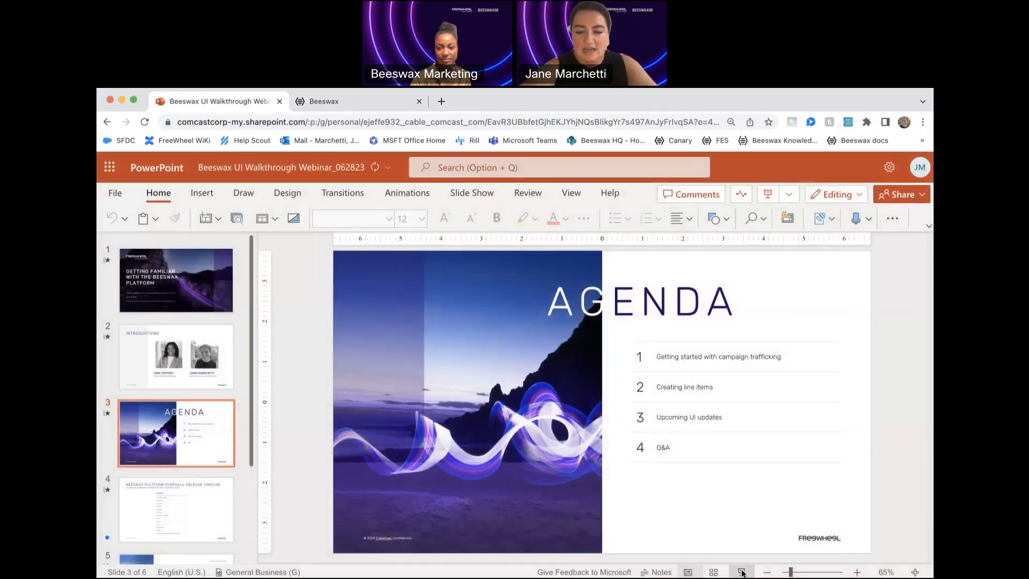
{"action": "left_click", "coordinate": [742, 572]}
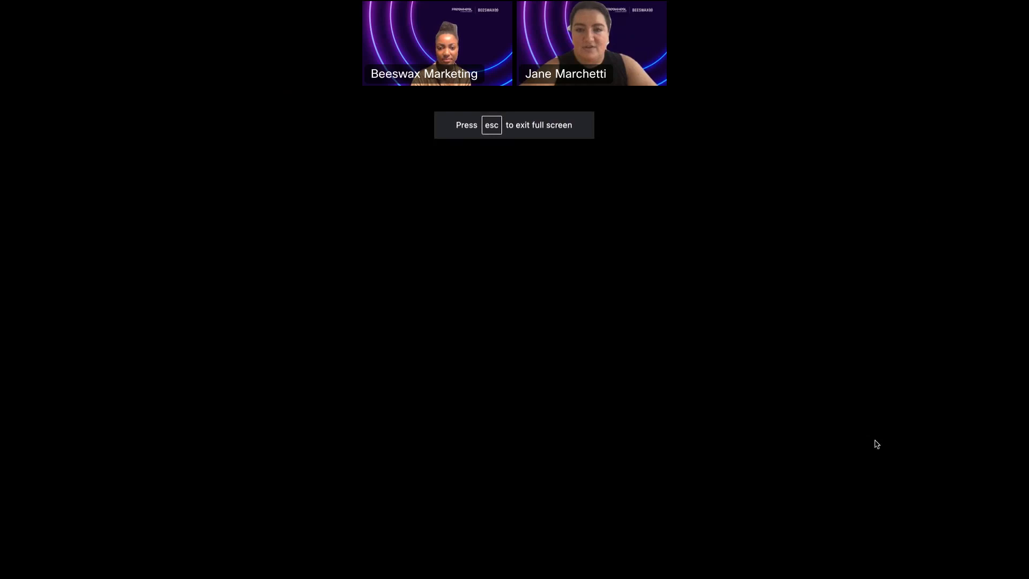